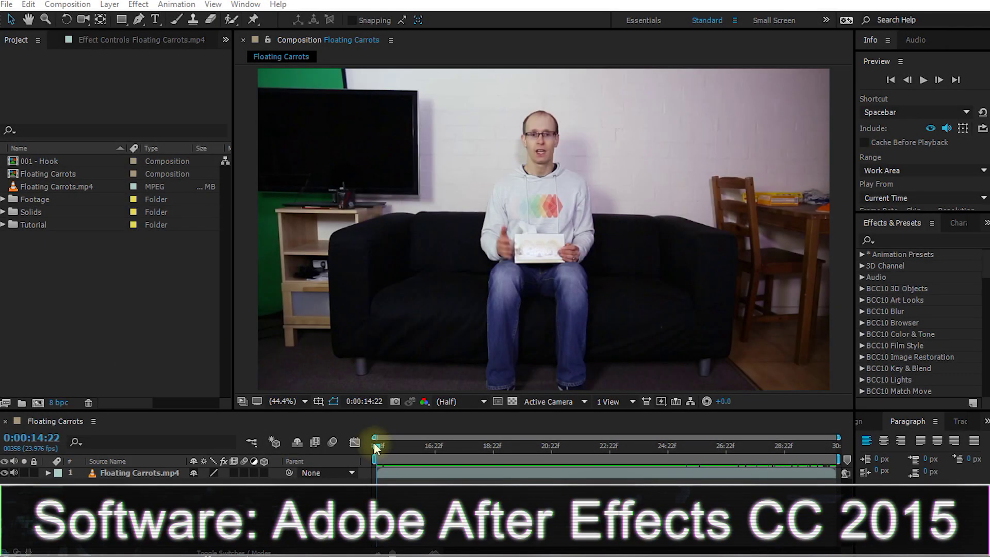
Find the bowl handover in the footage, ending at 0:00:23:04 with the Floating Carrots.mp4 layer selected.
{"action": "left_click_drag", "start_coordinate": [376, 446], "coordinate": [560, 467]}
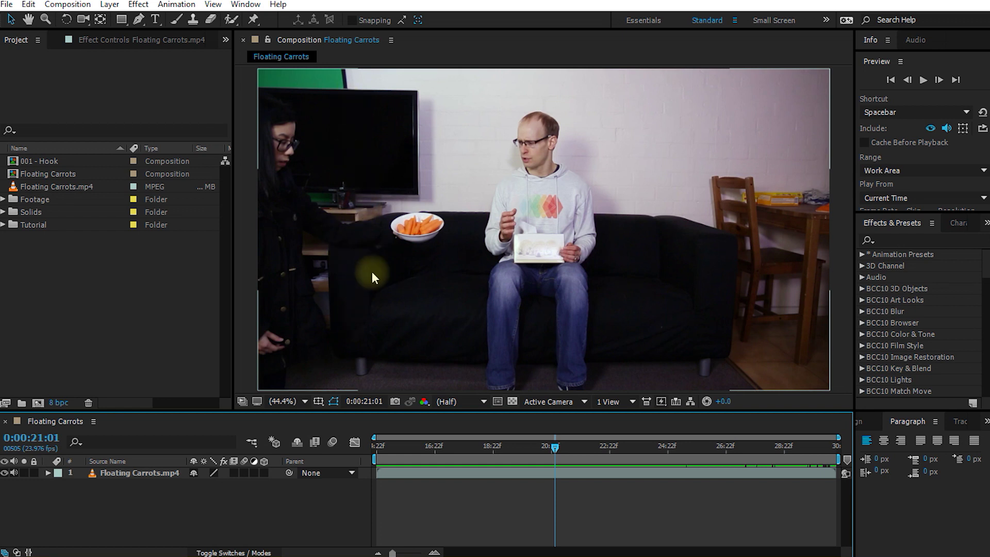
{"action": "left_click_drag", "start_coordinate": [556, 445], "coordinate": [537, 468]}
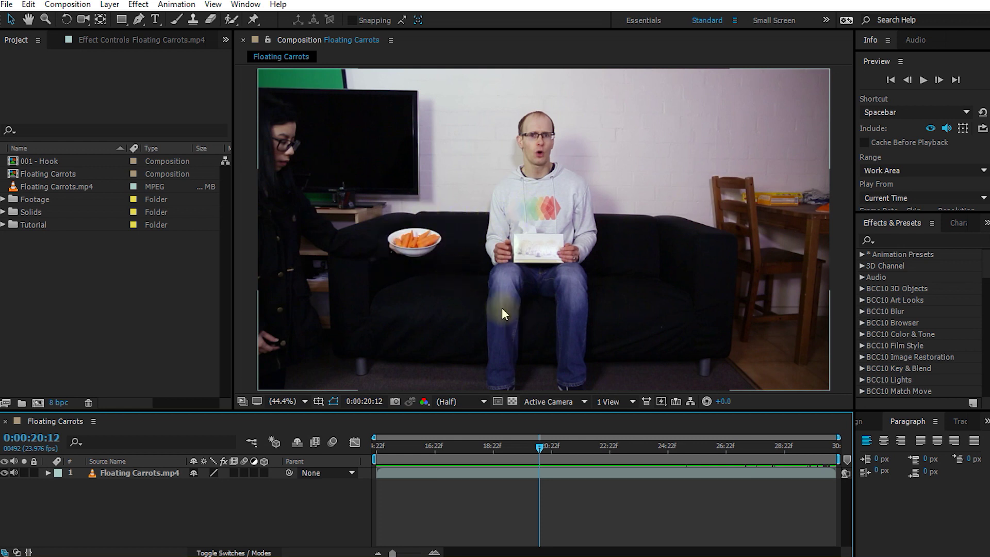
{"action": "left_click", "coordinate": [533, 473]}
{"action": "left_click_drag", "start_coordinate": [538, 446], "coordinate": [619, 485]}
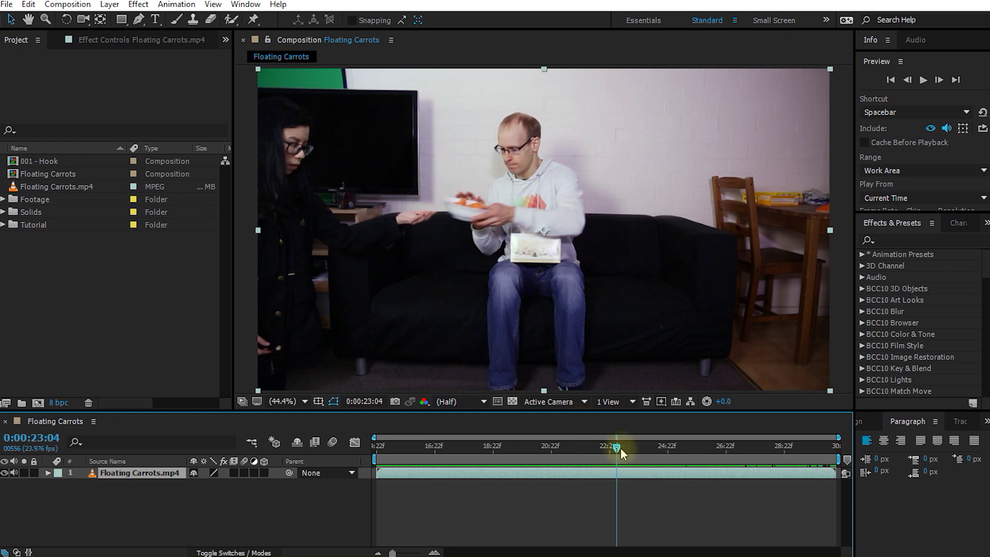
{"action": "mouse_move", "coordinate": [620, 448]}
{"action": "left_mouse_down"}
{"action": "mouse_move", "coordinate": [747, 445]}
{"action": "mouse_move", "coordinate": [608, 446]}
{"action": "mouse_move", "coordinate": [620, 449]}
{"action": "left_mouse_up"}
Draw a closed Pen mask around the seated man and the chair side of the frame, with its inner edge between the bowl and the helper's hand.
{"action": "left_click", "coordinate": [137, 20]}
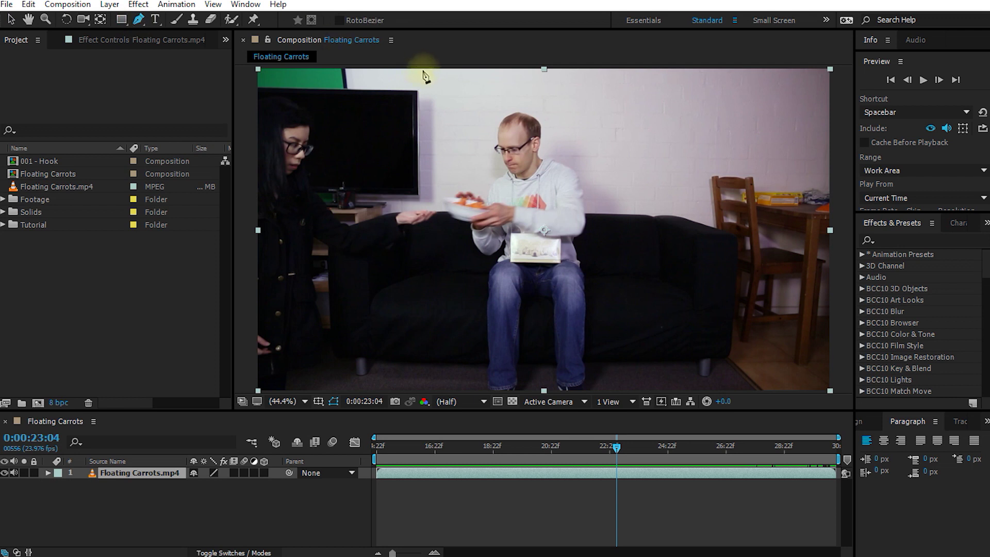
{"action": "scroll", "coordinate": [488, 172], "scroll_direction": "down", "scroll_amount": 2}
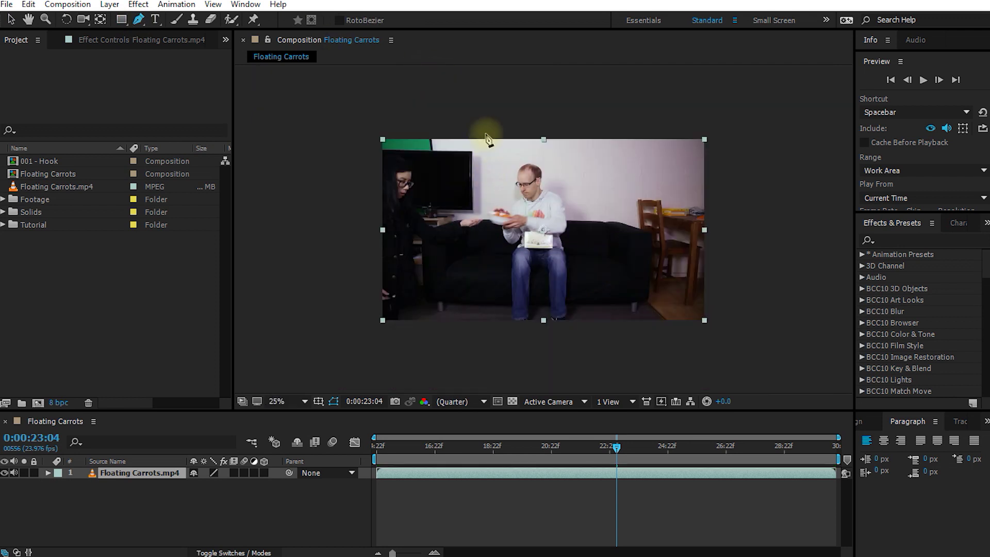
{"action": "left_click", "coordinate": [484, 133]}
{"action": "left_click", "coordinate": [483, 197]}
{"action": "left_click", "coordinate": [485, 226]}
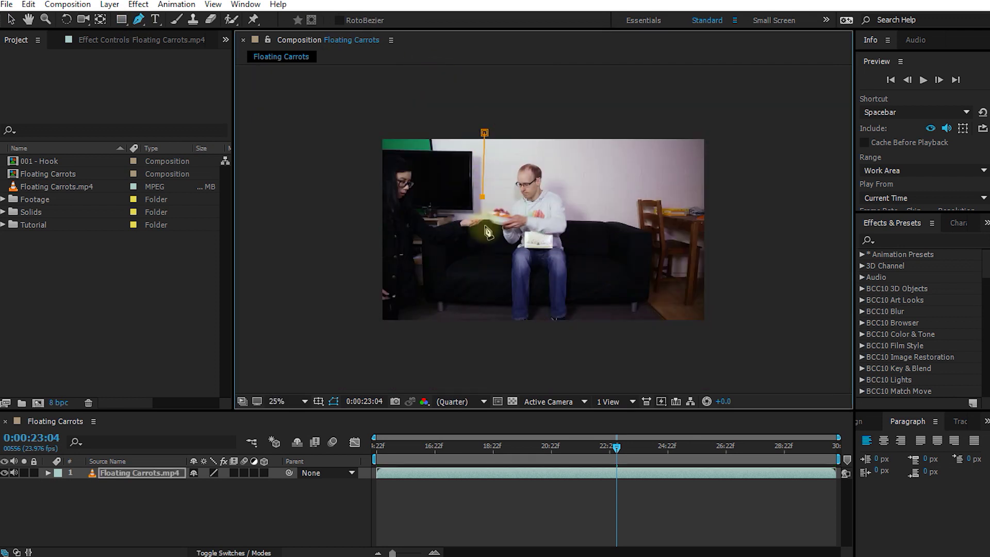
{"action": "left_click", "coordinate": [493, 283]}
{"action": "left_click", "coordinate": [492, 328]}
{"action": "left_click", "coordinate": [711, 329]}
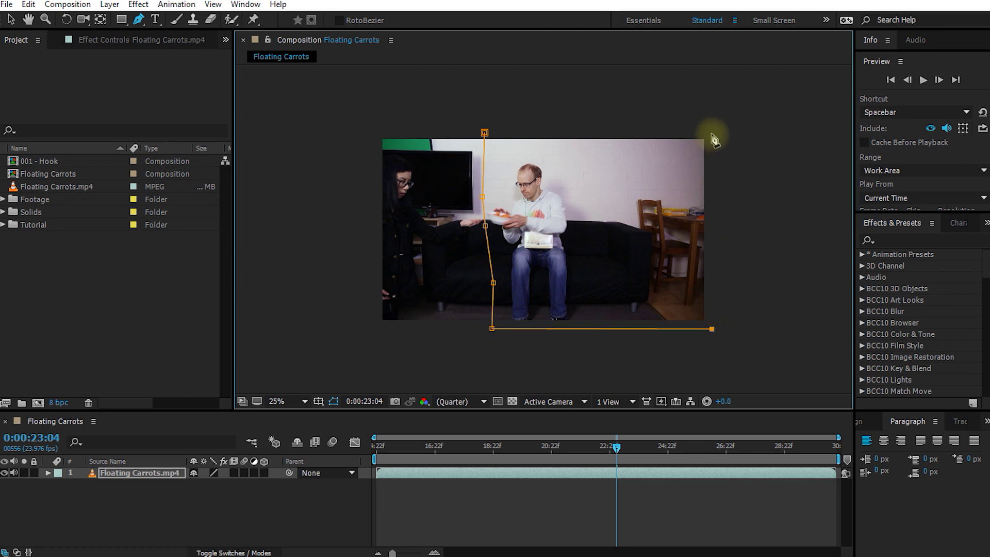
{"action": "left_click", "coordinate": [713, 131]}
{"action": "left_click", "coordinate": [485, 133]}
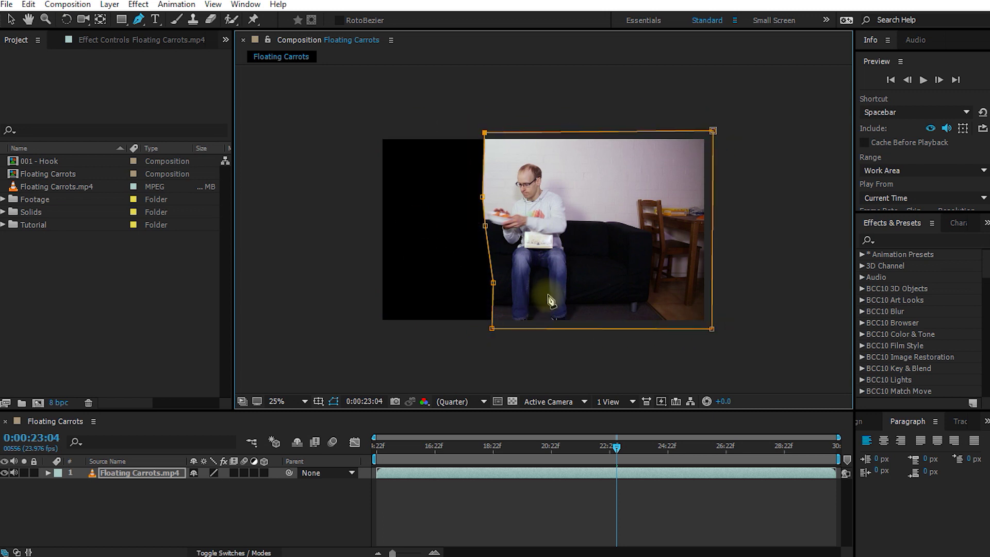
{"action": "key", "text": "alt+slash"}
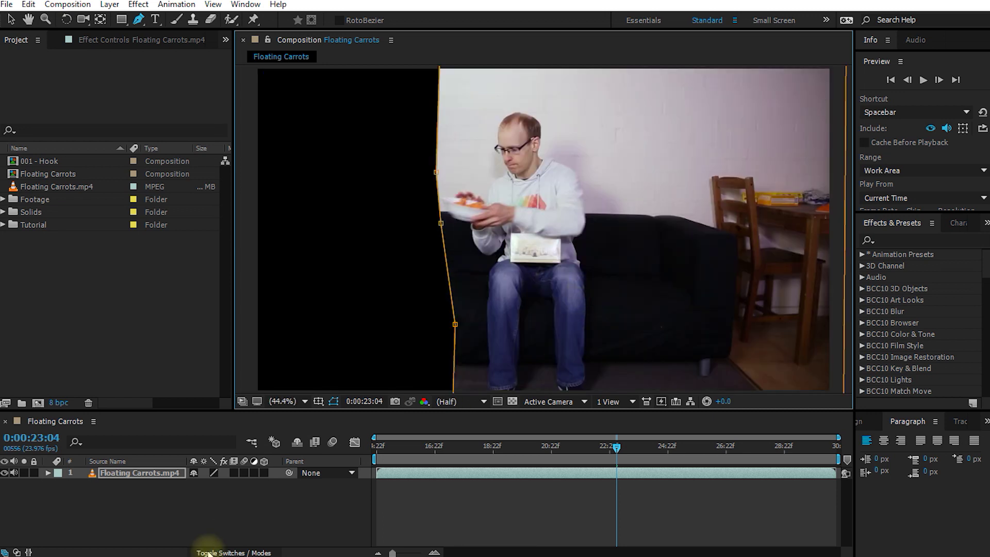
Start Mask Path keyframing at 0:00:23:04, and at 0:00:22:22 pull the middle mask point outward to include the bowl.
{"action": "key", "text": "m"}
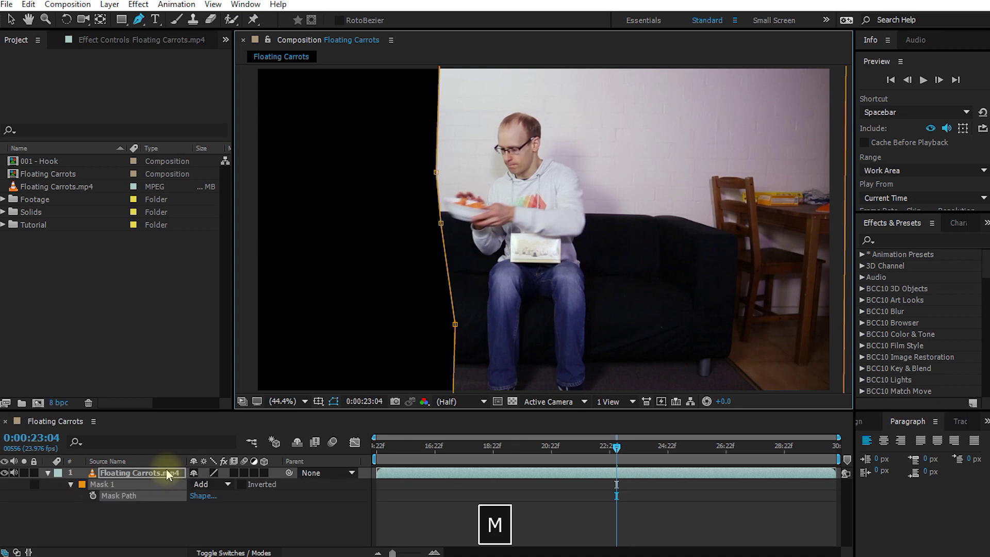
{"action": "left_click", "coordinate": [93, 496]}
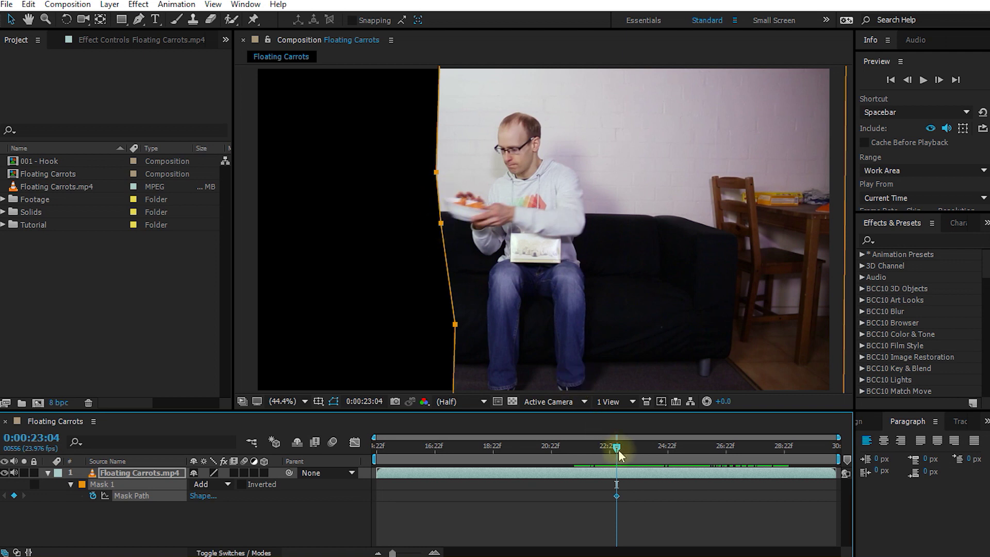
{"action": "left_click_drag", "start_coordinate": [618, 450], "coordinate": [612, 452]}
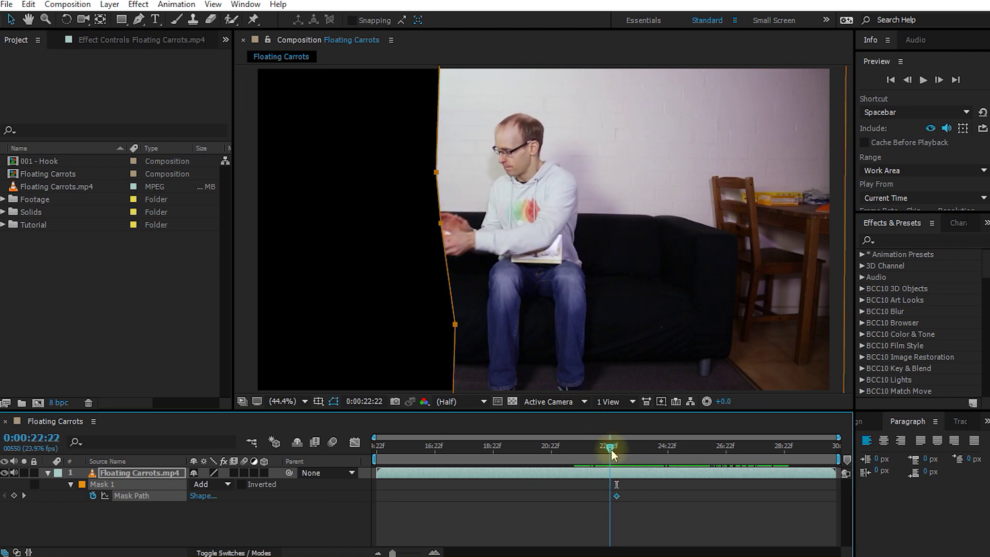
{"action": "scroll", "coordinate": [448, 251], "scroll_direction": "up", "scroll_amount": 1}
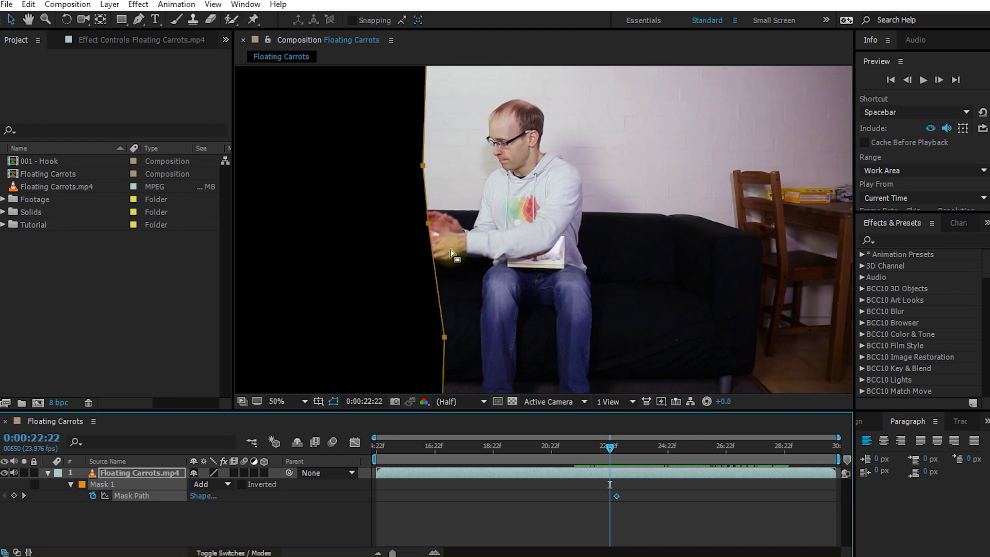
{"action": "scroll", "coordinate": [445, 251], "scroll_direction": "up", "scroll_amount": 1}
{"action": "key", "text": "space"}
{"action": "left_click_drag", "start_coordinate": [508, 263], "coordinate": [704, 253]}
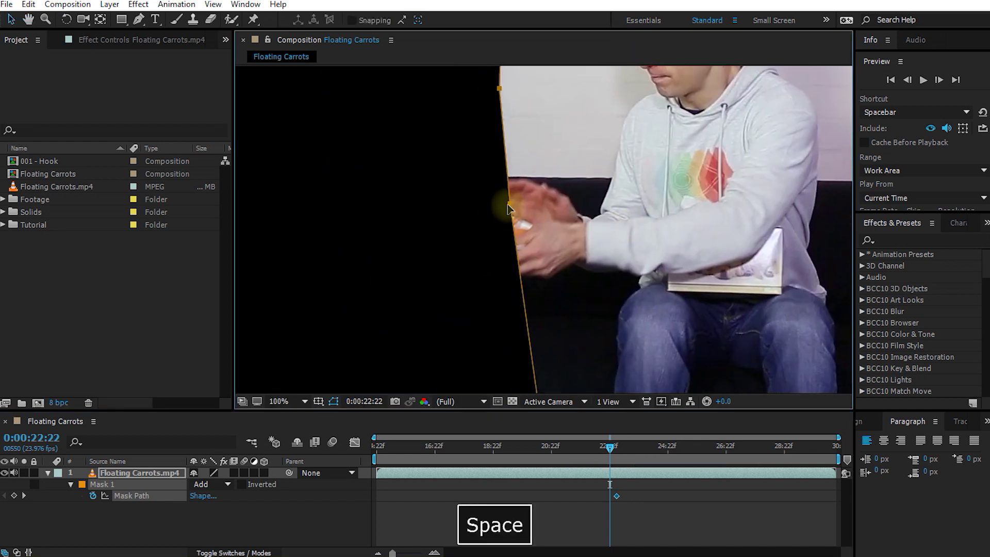
{"action": "left_click_drag", "start_coordinate": [510, 205], "coordinate": [438, 247]}
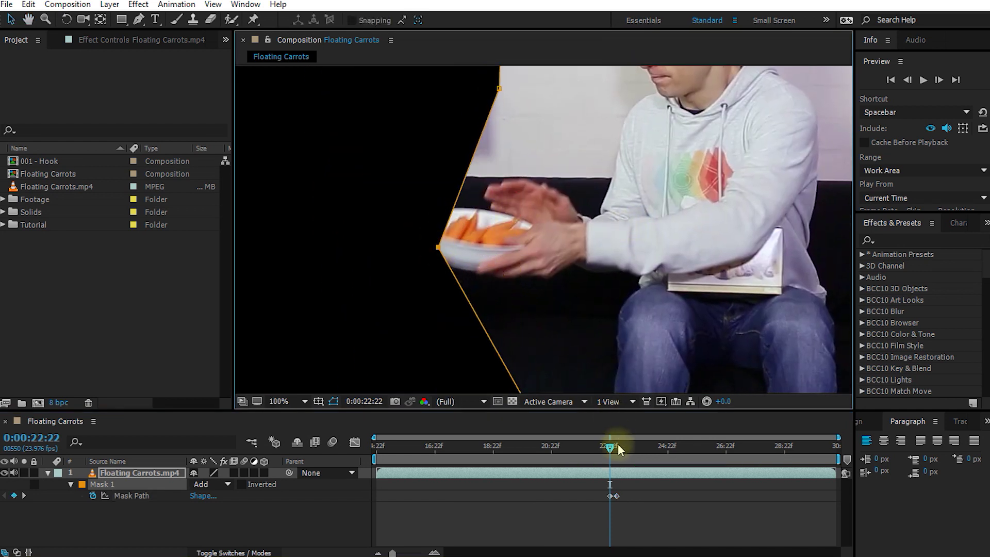
Keyframe the middle mask point to follow the bowl's outer edge at 0:00:22:19, 0:00:23:01 and 0:00:23:03.
{"action": "left_click_drag", "start_coordinate": [612, 447], "coordinate": [607, 447]}
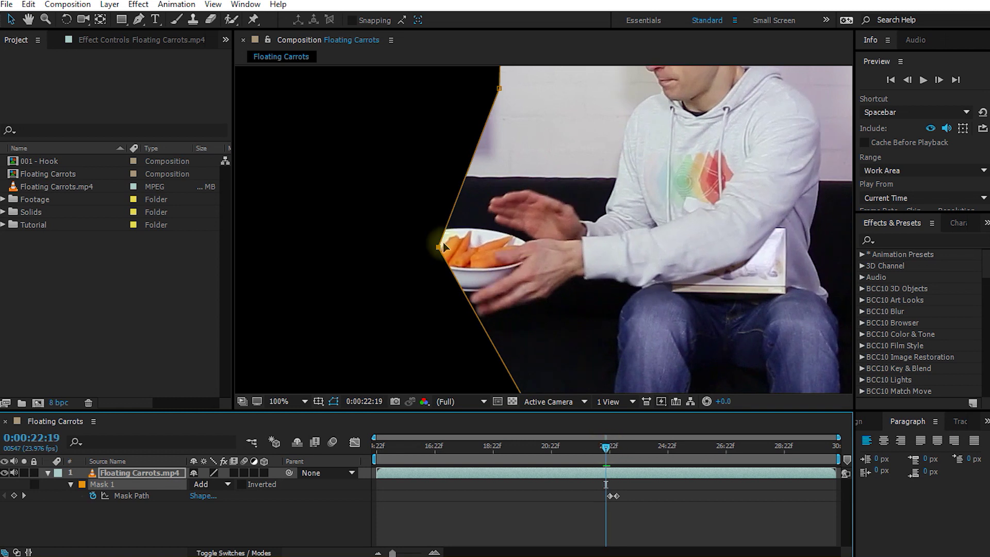
{"action": "left_click_drag", "start_coordinate": [440, 247], "coordinate": [447, 273]}
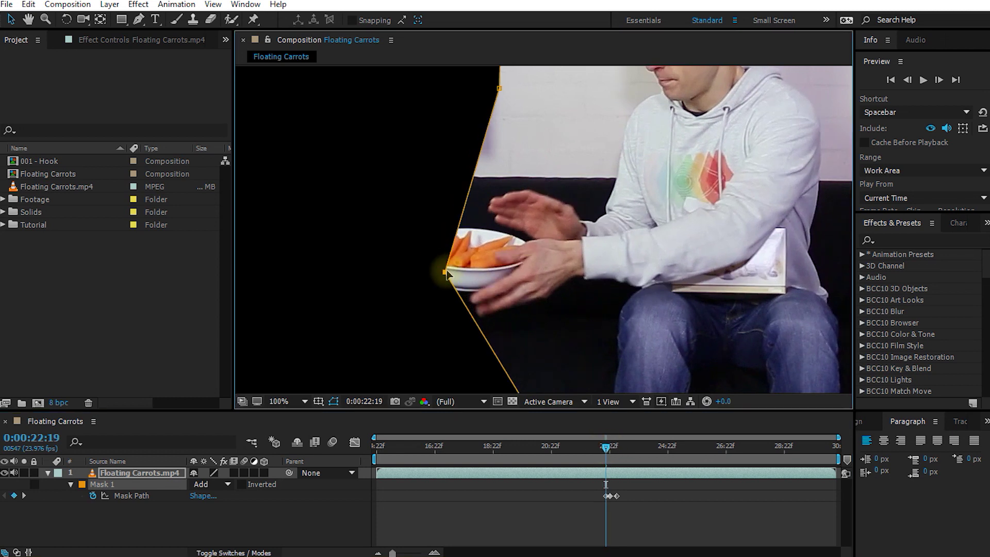
{"action": "left_click", "coordinate": [607, 448]}
{"action": "left_click_drag", "start_coordinate": [605, 448], "coordinate": [610, 452]}
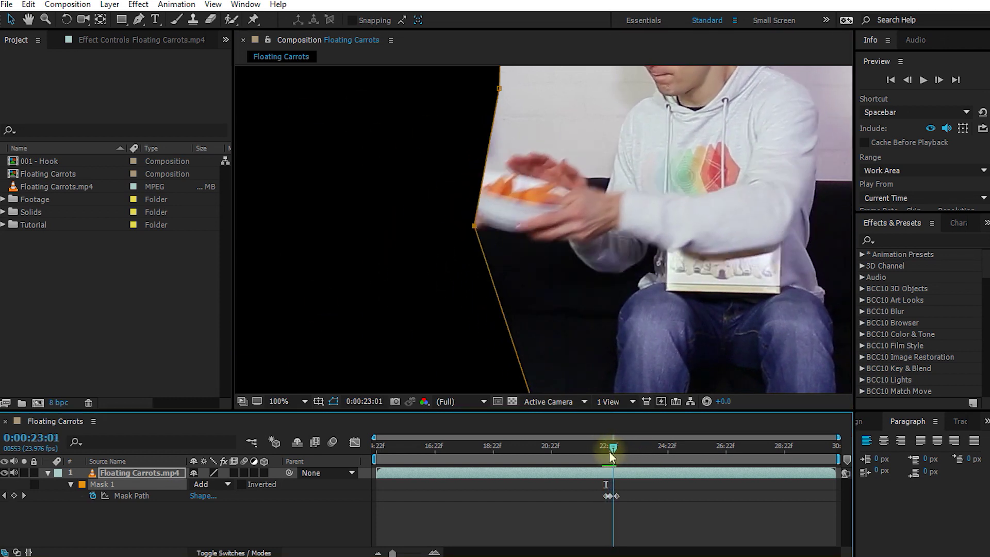
{"action": "left_click_drag", "start_coordinate": [474, 225], "coordinate": [491, 215]}
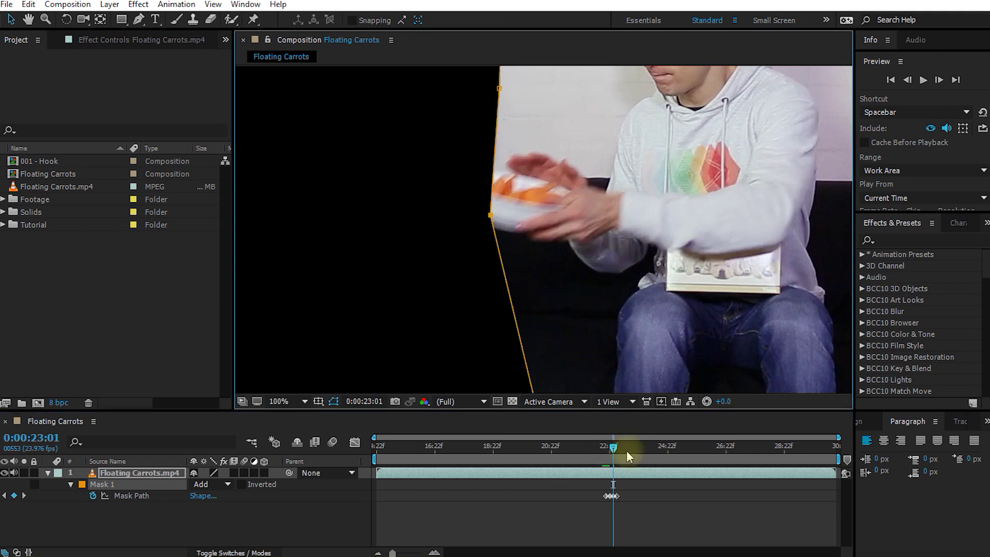
{"action": "left_click_drag", "start_coordinate": [614, 449], "coordinate": [616, 451]}
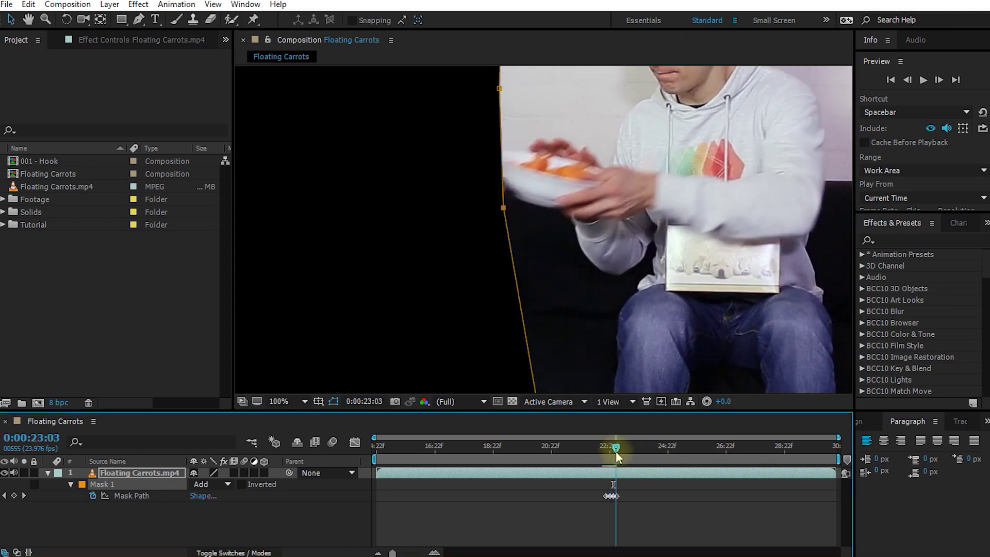
{"action": "left_click_drag", "start_coordinate": [504, 209], "coordinate": [520, 204]}
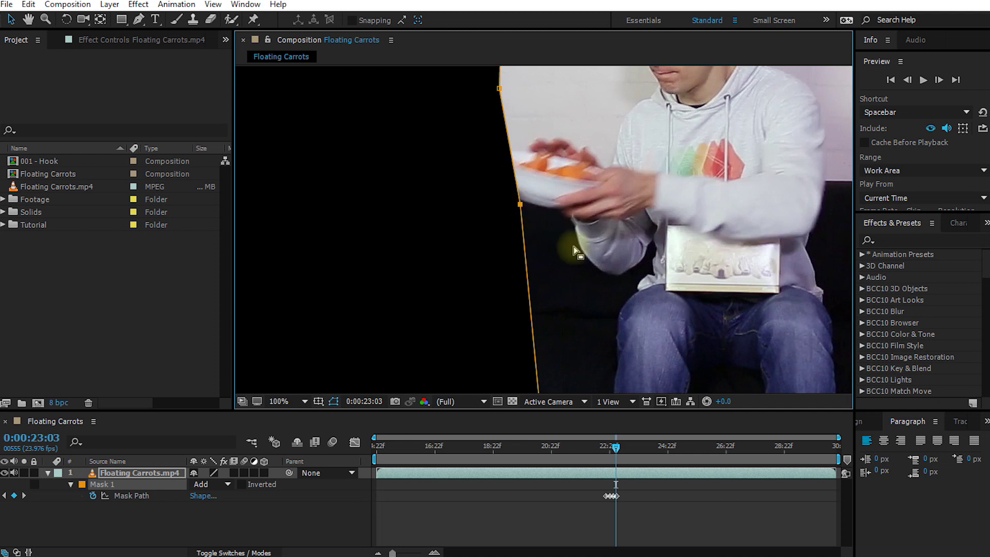
Adjust the middle mask point before the handover, and at 0:00:28:13 move the two lower edge points outward to clear the lowered arm.
{"action": "left_click_drag", "start_coordinate": [628, 447], "coordinate": [585, 462]}
{"action": "key", "text": "alt+slash"}
{"action": "left_click_drag", "start_coordinate": [412, 256], "coordinate": [435, 251]}
{"action": "left_click_drag", "start_coordinate": [584, 447], "coordinate": [774, 464]}
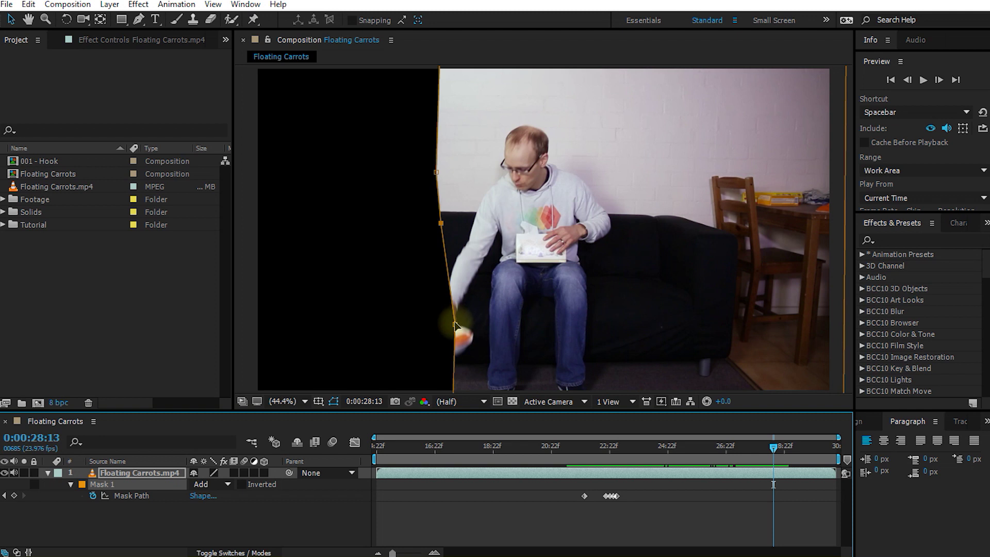
{"action": "left_click_drag", "start_coordinate": [455, 324], "coordinate": [384, 393]}
{"action": "left_click_drag", "start_coordinate": [441, 222], "coordinate": [405, 257]}
Collapse the masked layer's properties and add another copy of Floating Carrots.mp4 beneath it in the composition.
{"action": "left_click_drag", "start_coordinate": [777, 448], "coordinate": [440, 447]}
{"action": "left_click", "coordinate": [515, 331]}
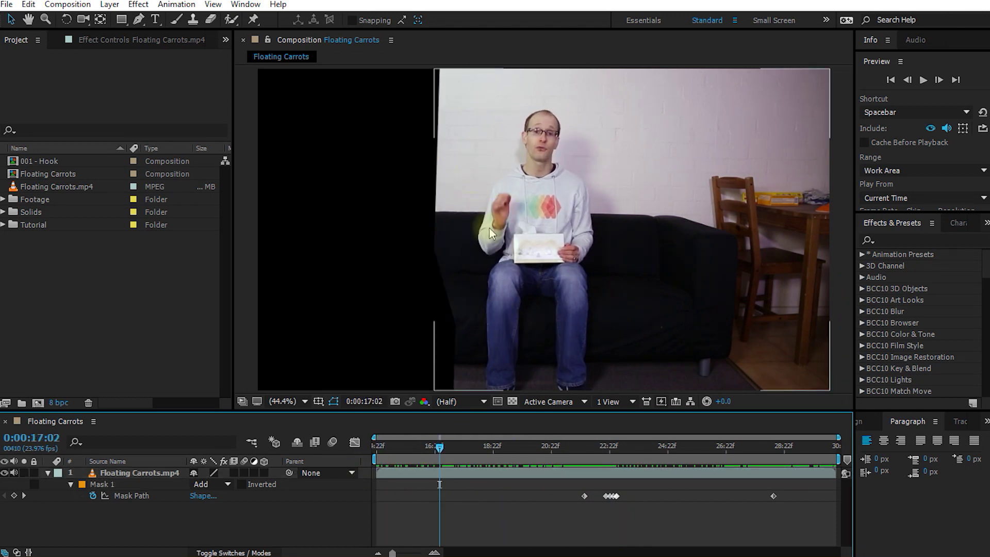
{"action": "key", "text": "ctrl+shift+a"}
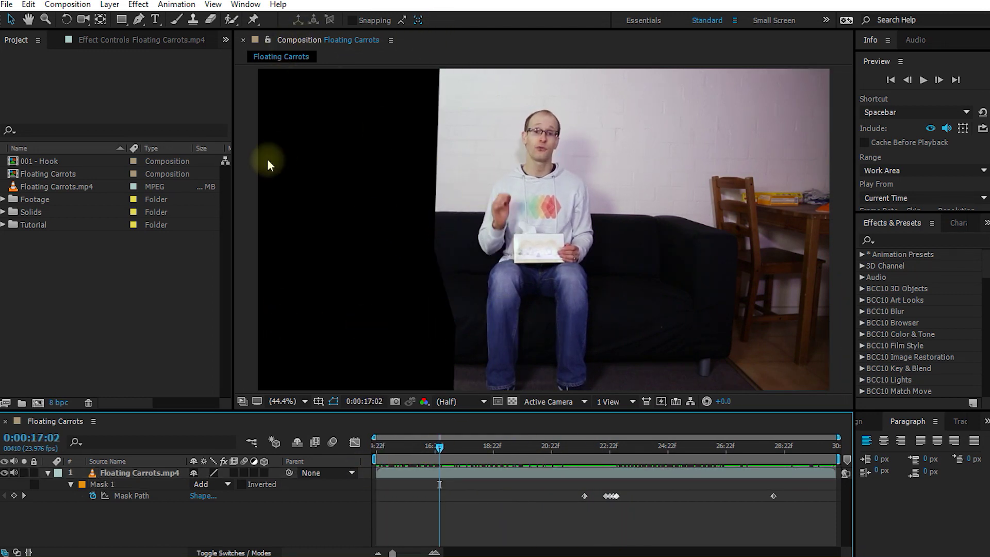
{"action": "left_click", "coordinate": [136, 473]}
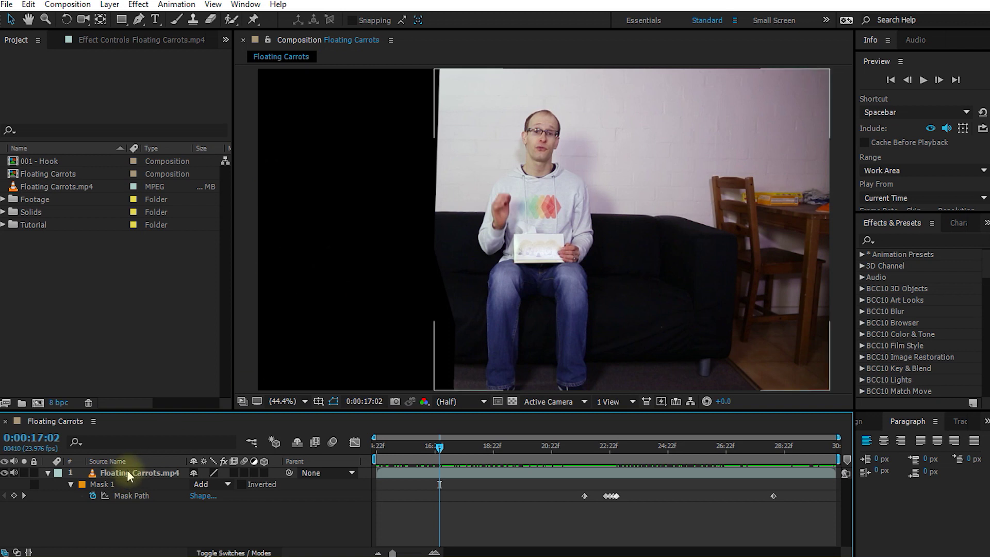
{"action": "left_click", "coordinate": [126, 473]}
{"action": "left_click", "coordinate": [48, 473]}
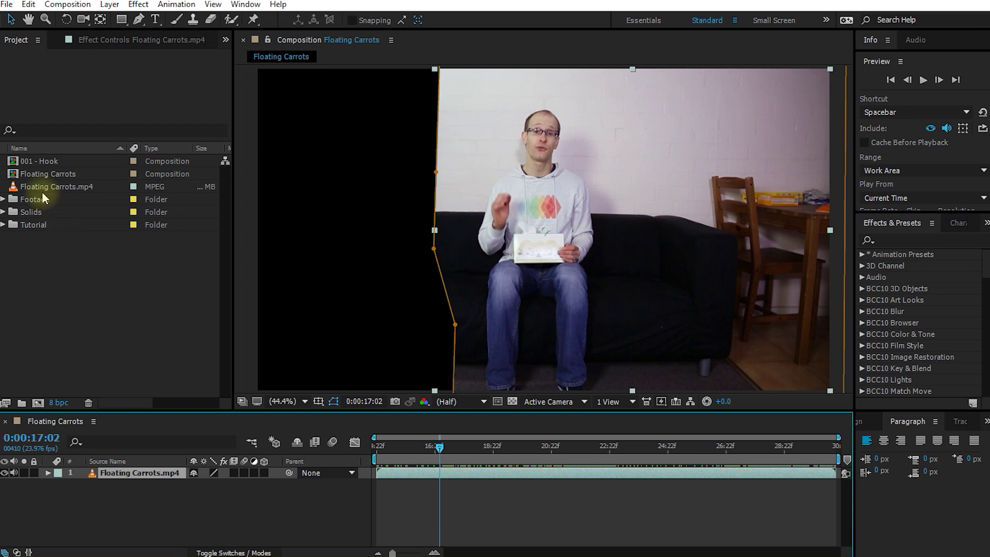
{"action": "left_click_drag", "start_coordinate": [44, 188], "coordinate": [122, 496]}
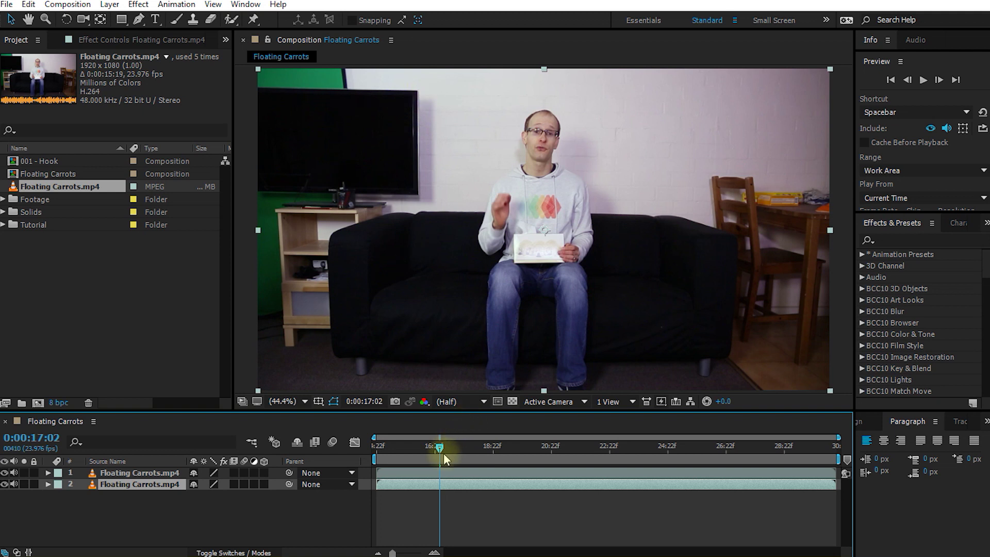
{"action": "left_click_drag", "start_coordinate": [443, 452], "coordinate": [511, 444]}
{"action": "left_click_drag", "start_coordinate": [363, 264], "coordinate": [242, 319]}
{"action": "key", "text": "ctrl+z"}
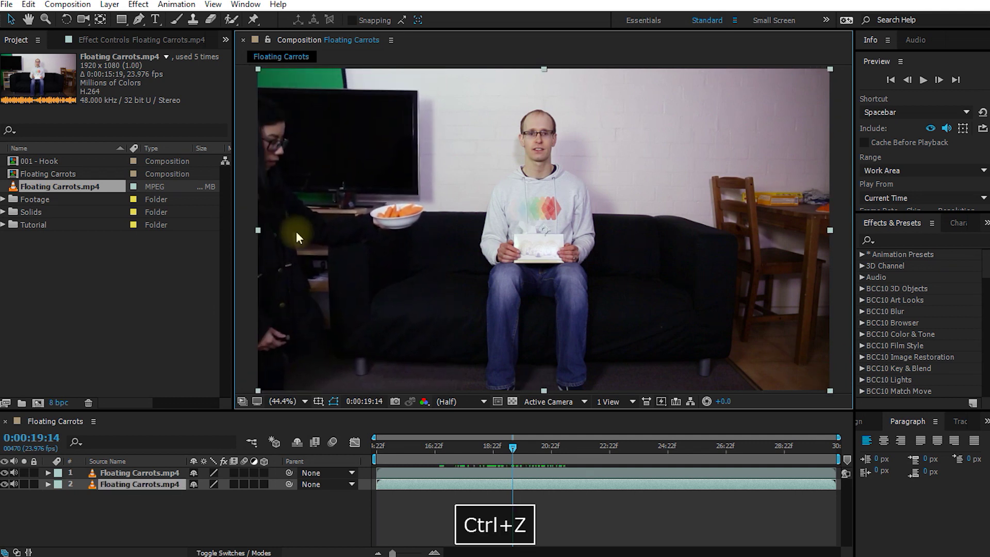
Freeze the lower Floating Carrots.mp4 layer on the empty-room frame at 0:00:14:22.
{"action": "left_click_drag", "start_coordinate": [507, 446], "coordinate": [358, 448]}
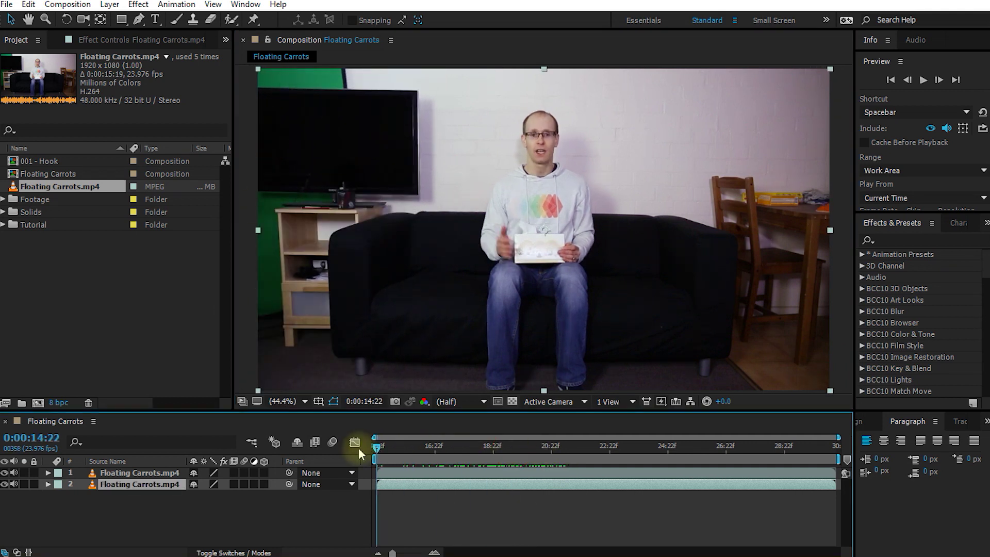
{"action": "right_click", "coordinate": [123, 485]}
{"action": "mouse_move", "coordinate": [194, 39]}
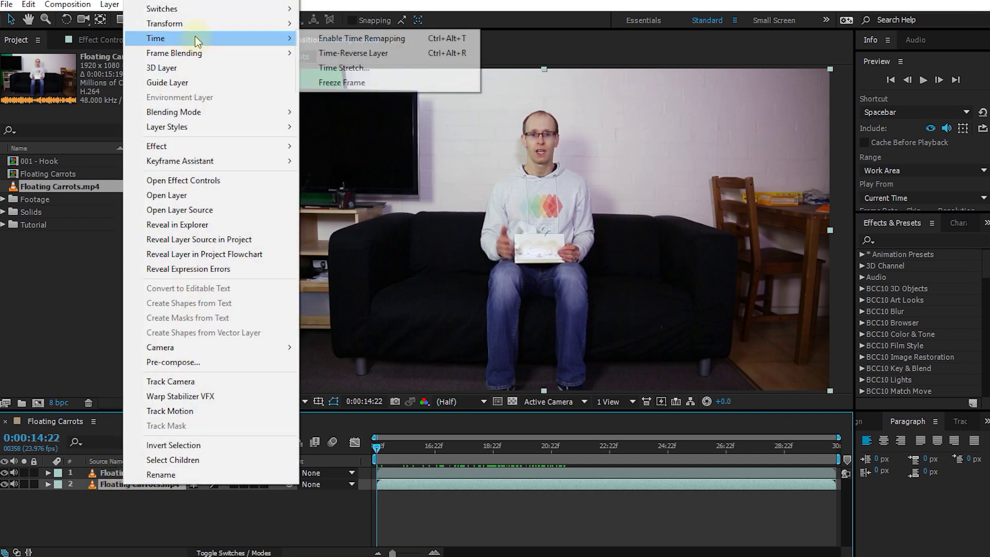
{"action": "left_click", "coordinate": [340, 84]}
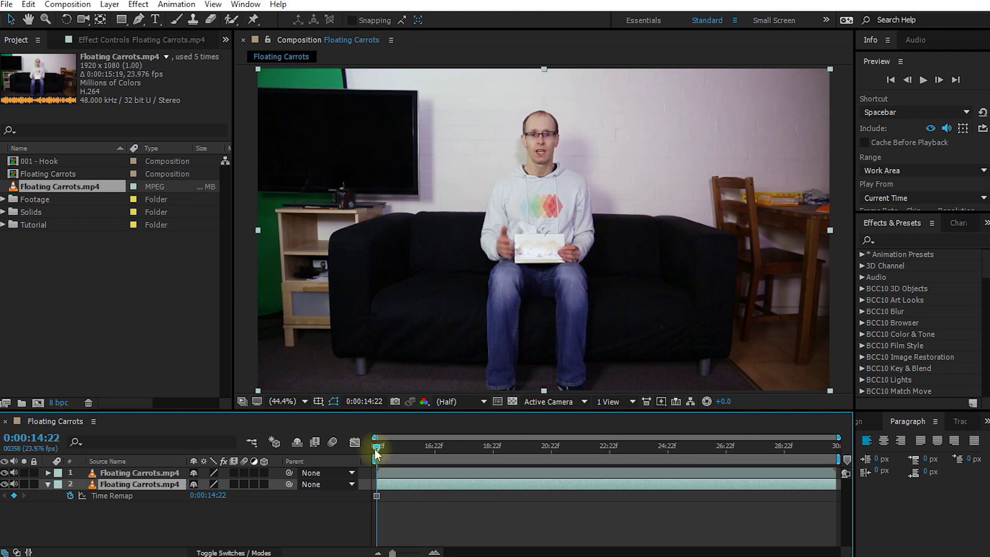
Check the composite up to 0:00:20:08 and set Mask 1's feather on the upper footage layer to 5 pixels.
{"action": "left_click_drag", "start_coordinate": [374, 447], "coordinate": [522, 465]}
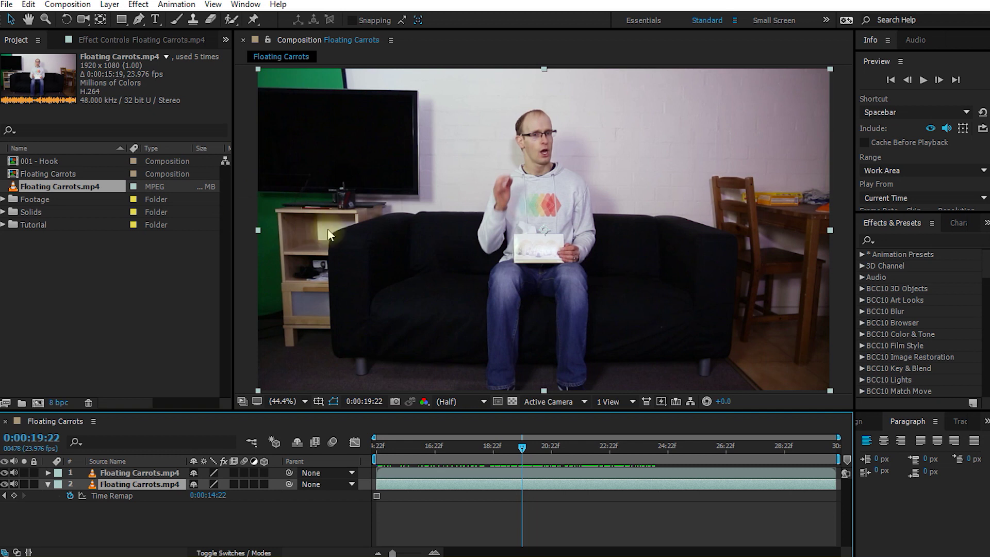
{"action": "mouse_move", "coordinate": [523, 448]}
{"action": "left_mouse_down"}
{"action": "mouse_move", "coordinate": [549, 451]}
{"action": "mouse_move", "coordinate": [521, 455]}
{"action": "mouse_move", "coordinate": [533, 455]}
{"action": "left_mouse_up"}
{"action": "left_click", "coordinate": [145, 474]}
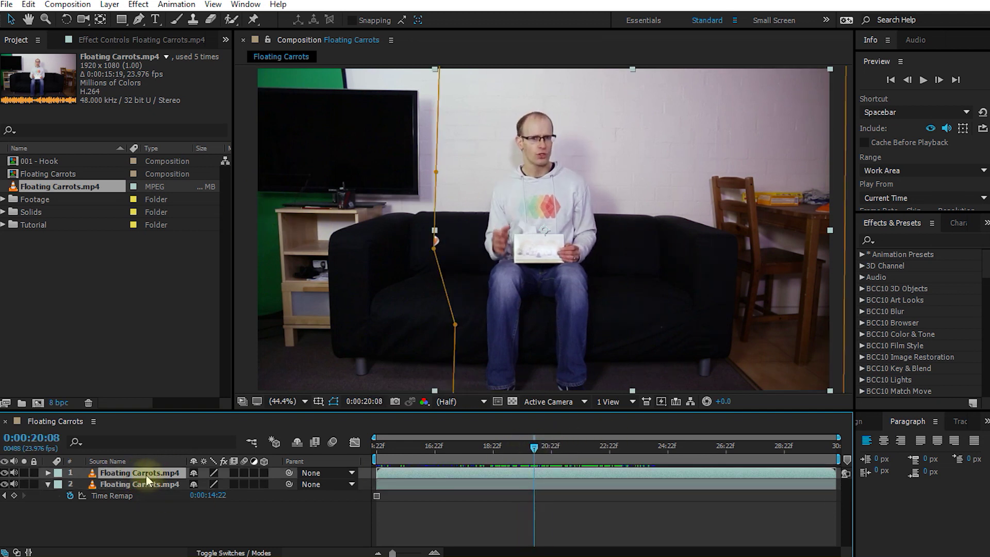
{"action": "key", "text": "m"}
{"action": "key", "text": "m"}
{"action": "key", "text": "m"}
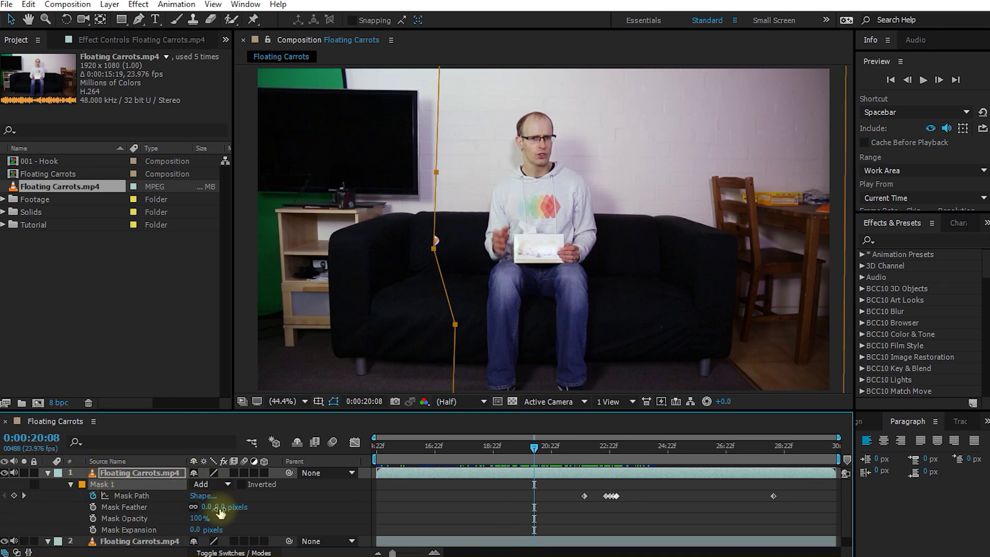
{"action": "left_click_drag", "start_coordinate": [220, 508], "coordinate": [225, 508]}
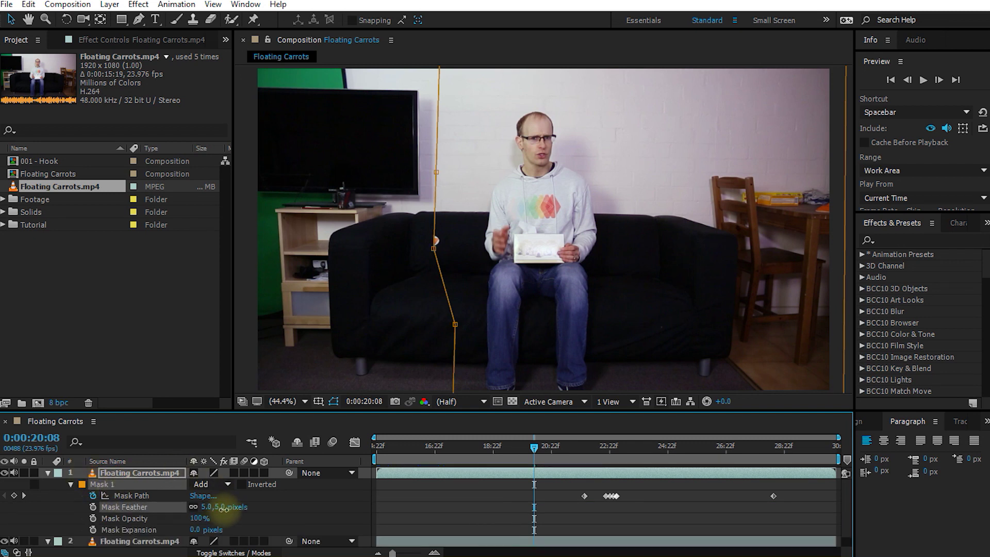
Check the composite up to 0:00:24:16, collapse the masked upper layer, and rename the frozen lower layer as Backdrop.
{"action": "left_click_drag", "start_coordinate": [537, 449], "coordinate": [661, 456]}
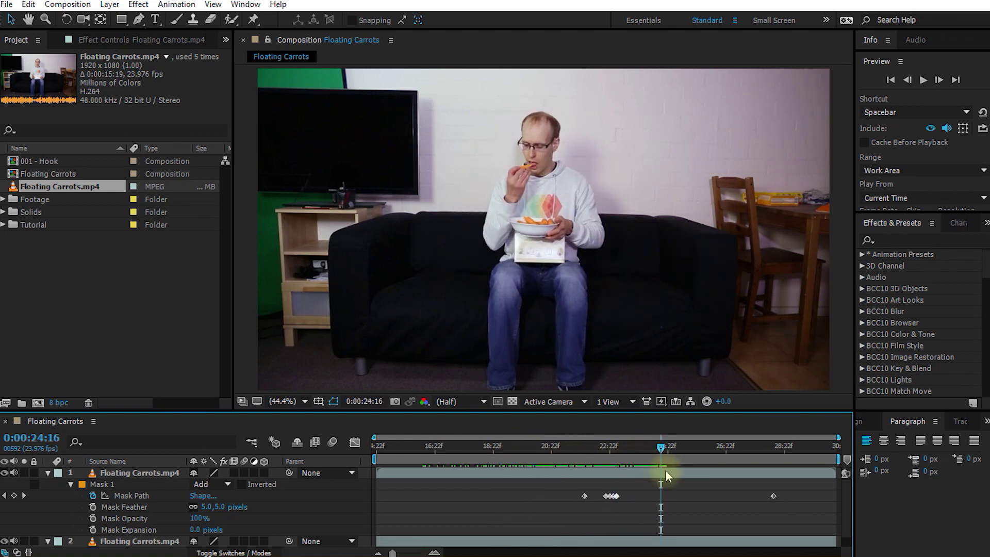
{"action": "left_click", "coordinate": [57, 476]}
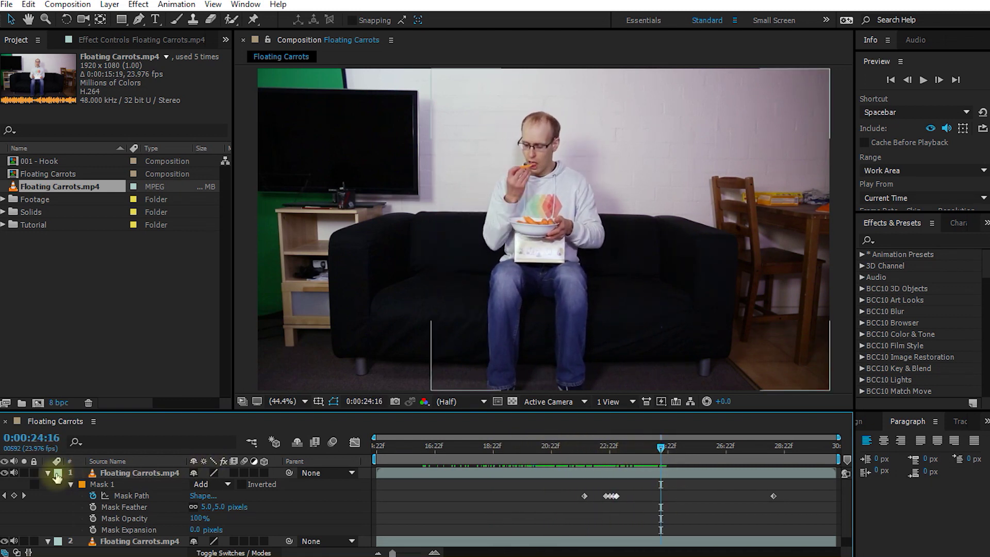
{"action": "left_click", "coordinate": [48, 472]}
{"action": "left_click", "coordinate": [170, 485]}
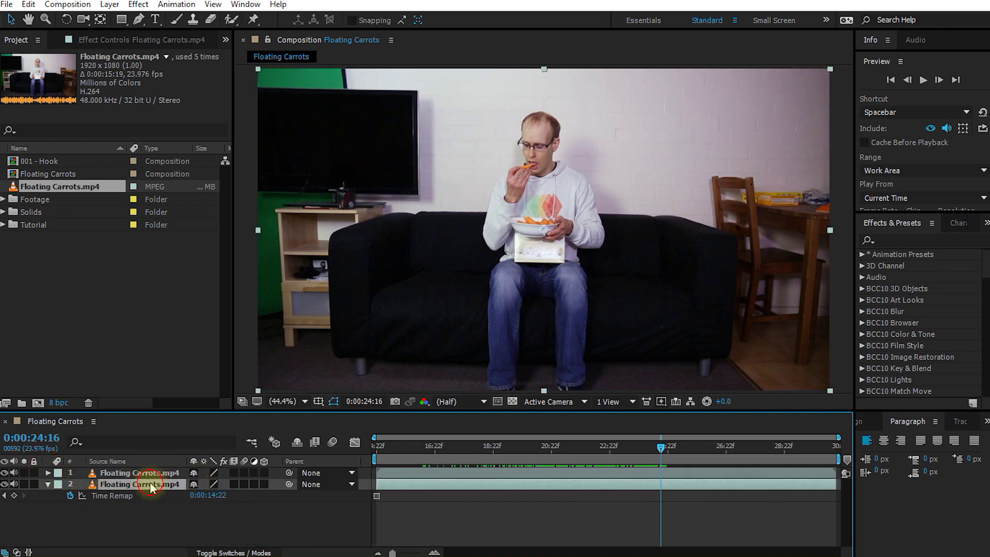
{"action": "key", "text": "Return"}
{"action": "type", "text": "Backdrop"}
{"action": "key", "text": "Return"}
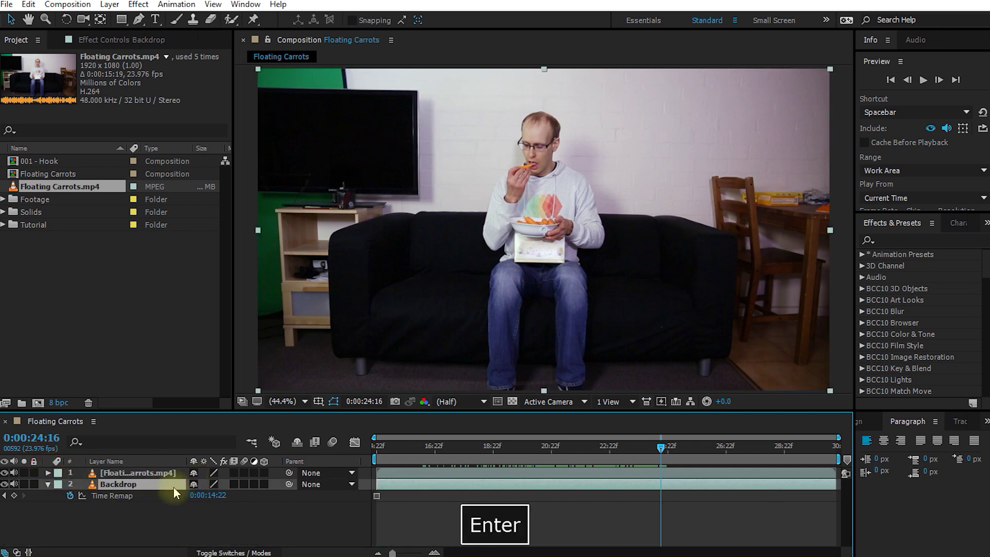
Rename the masked upper footage layer with the seated actor's first name.
{"action": "left_click", "coordinate": [140, 472]}
{"action": "key", "text": "Return"}
{"action": "type", "text": "Tobias"}
{"action": "key", "text": "Return"}
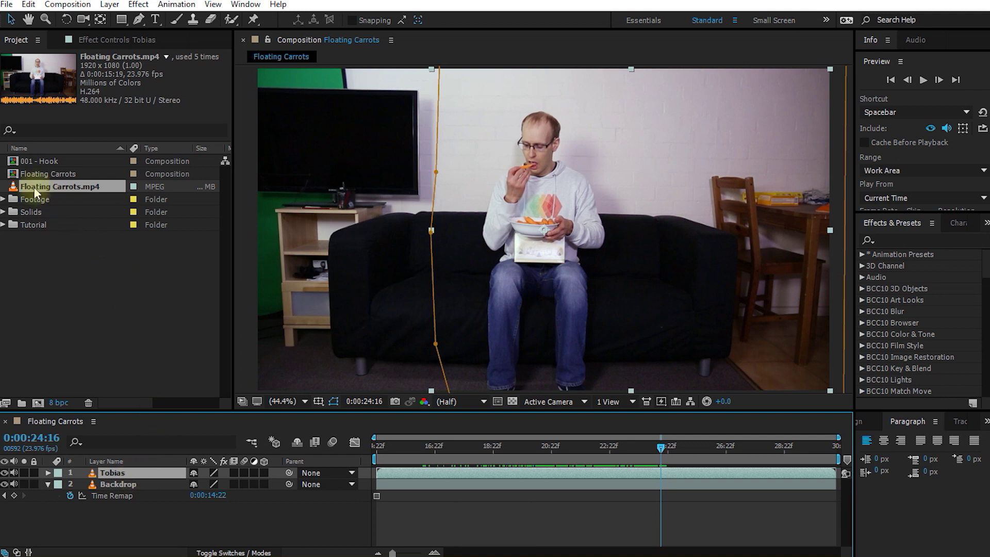
Add another copy of Floating Carrots.mp4 above the other layers and, at 0:00:19:02, rename it as Floating Carrots.
{"action": "left_click_drag", "start_coordinate": [38, 186], "coordinate": [113, 472]}
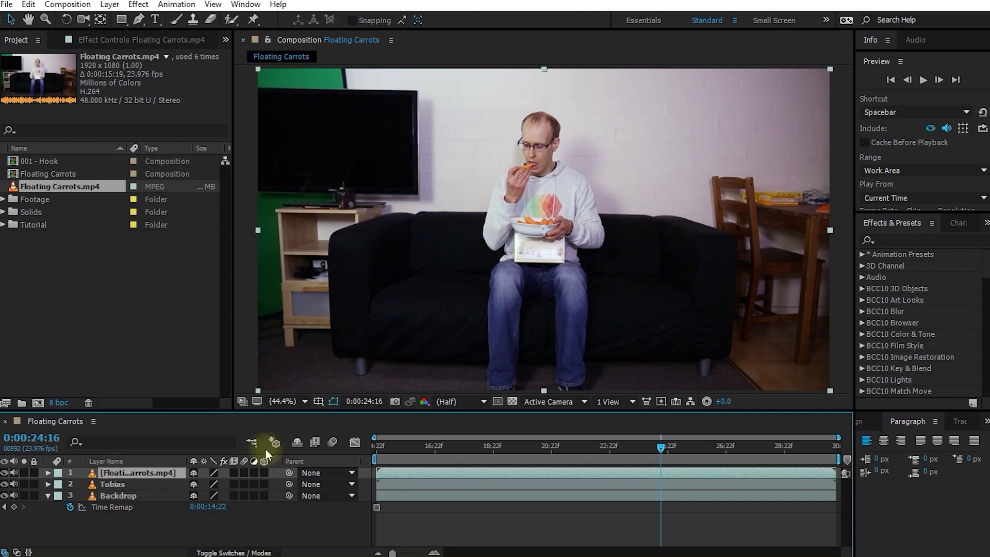
{"action": "left_click_drag", "start_coordinate": [424, 457], "coordinate": [493, 440]}
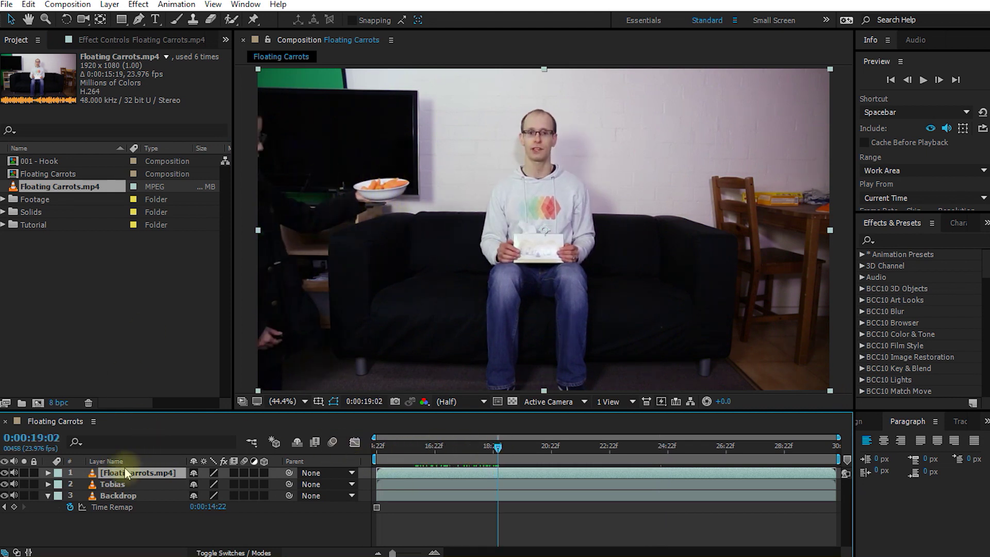
{"action": "key", "text": "Return"}
{"action": "type", "text": "Floating Carrots"}
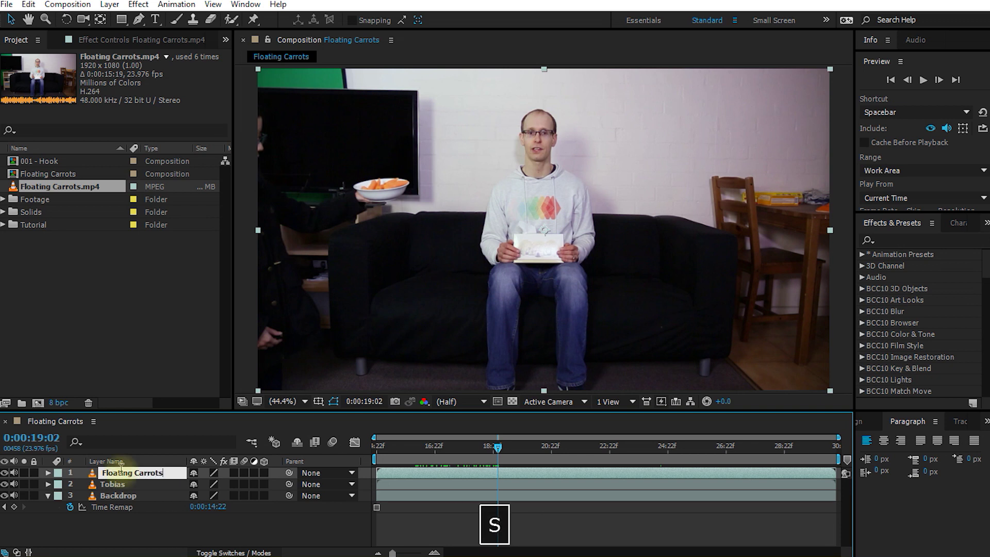
{"action": "key", "text": "Return"}
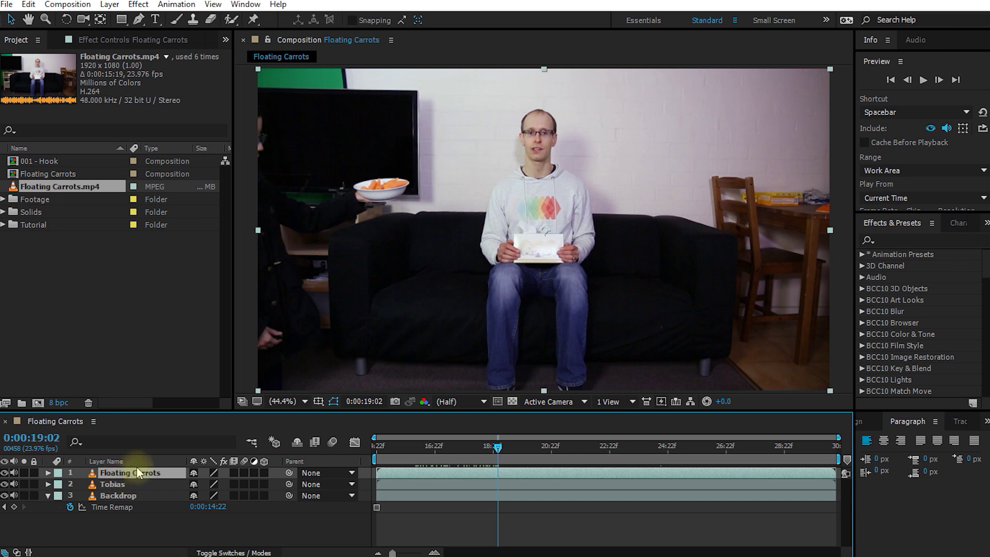
Send the Floating Carrots layer to mocha AE and create the project Floating Carrots for frames 0 to 378 at 23.976 fps.
{"action": "left_click", "coordinate": [176, 5]}
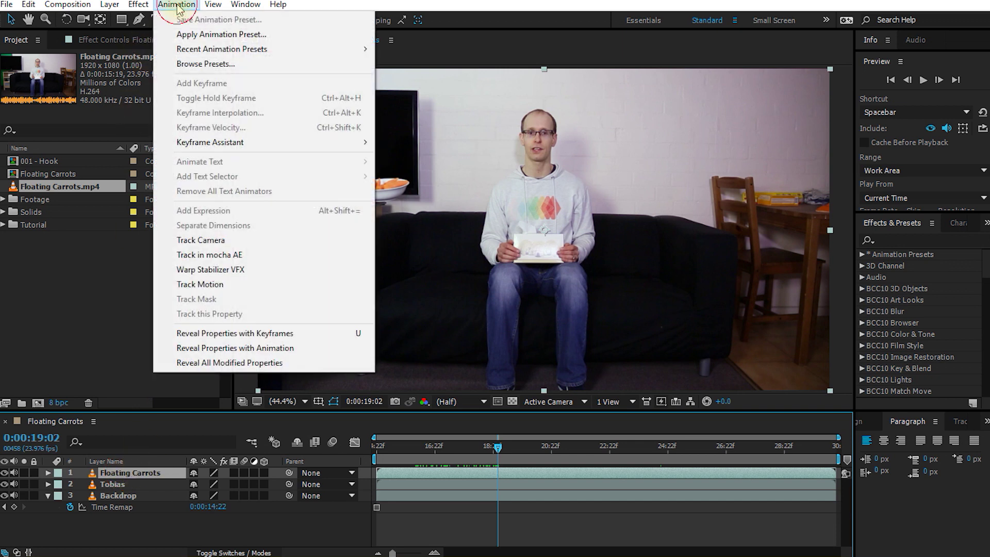
{"action": "left_click", "coordinate": [346, 255]}
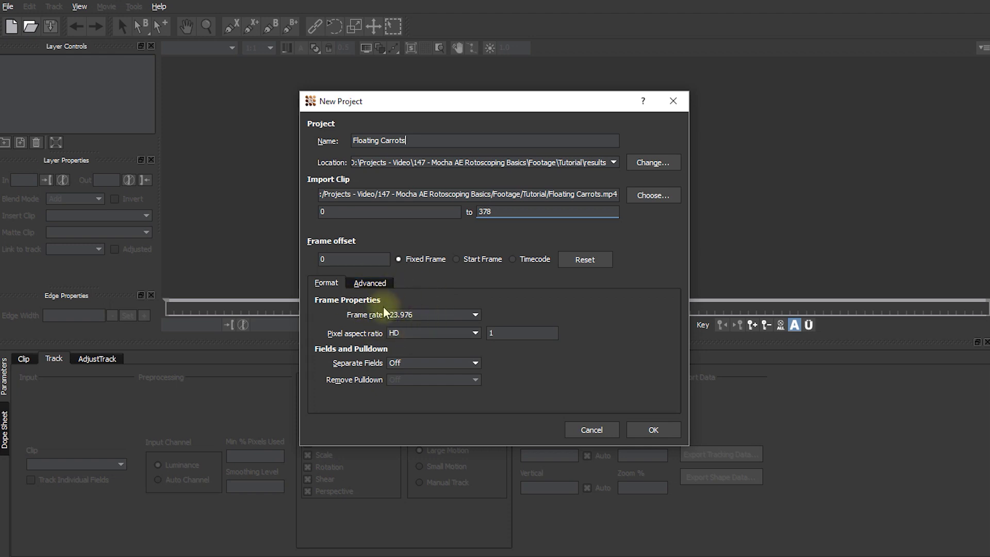
{"action": "left_click", "coordinate": [661, 431]}
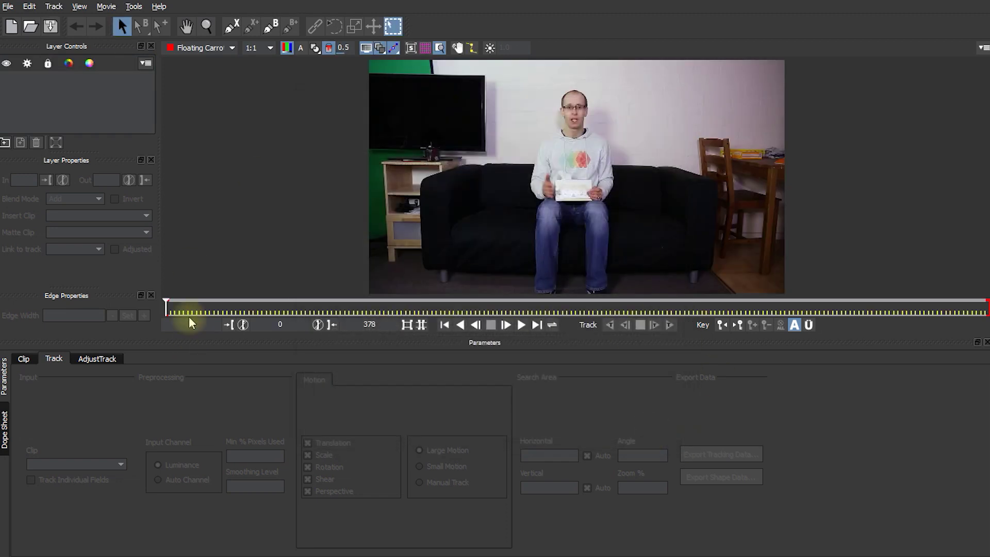
At frame 146, draw a closed X-spline tightly around the outer edge of the carrot bowl.
{"action": "left_click_drag", "start_coordinate": [163, 307], "coordinate": [480, 297]}
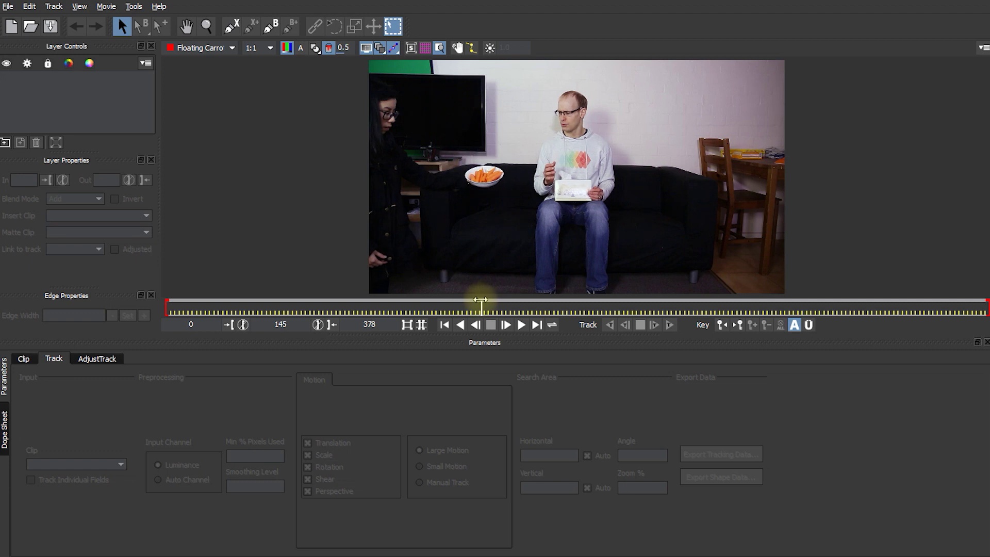
{"action": "key", "text": "z"}
{"action": "left_click_drag", "start_coordinate": [482, 199], "coordinate": [484, 101]}
{"action": "left_click_drag", "start_coordinate": [482, 197], "coordinate": [583, 125]}
{"action": "key", "text": "z"}
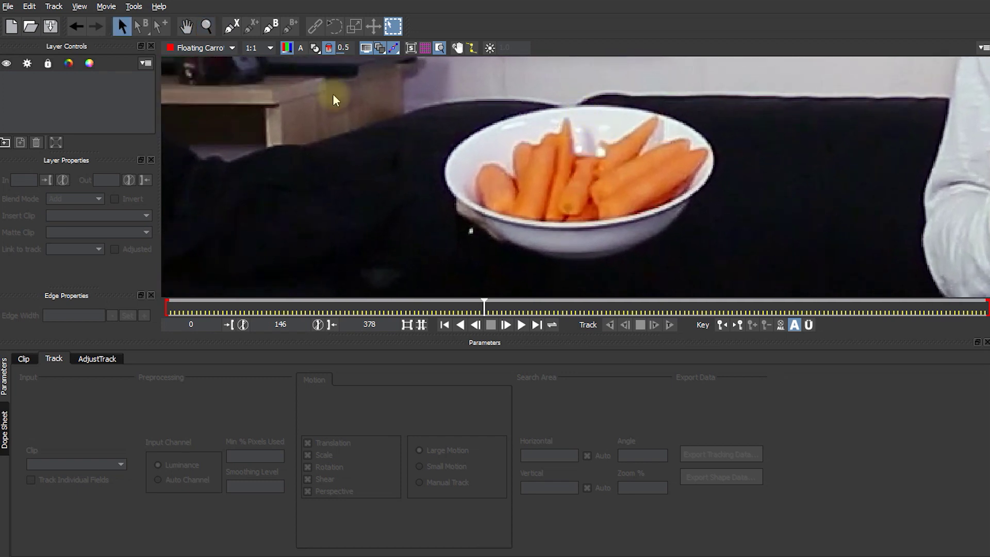
{"action": "left_click", "coordinate": [230, 27]}
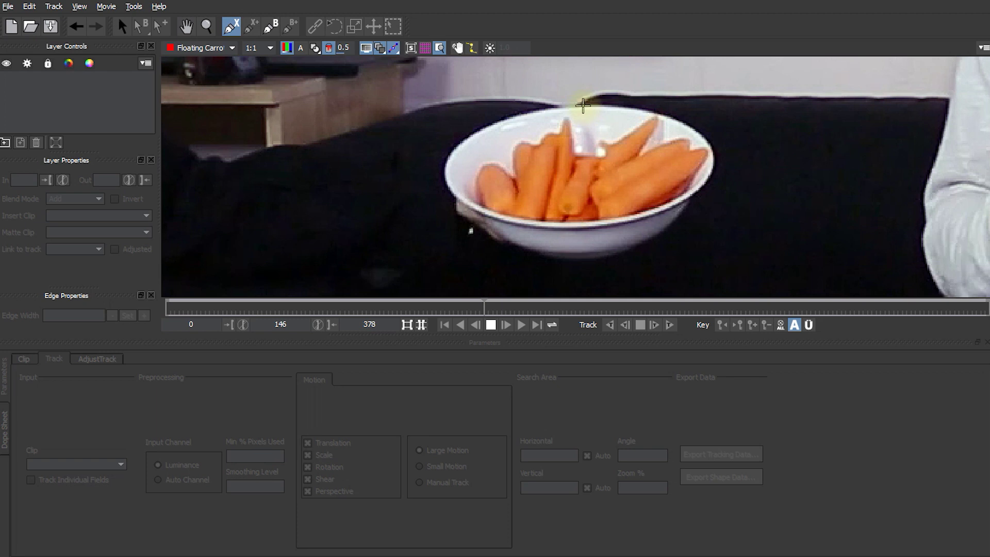
{"action": "left_click", "coordinate": [583, 105]}
{"action": "left_click", "coordinate": [557, 108]}
{"action": "left_click", "coordinate": [527, 112]}
{"action": "left_click", "coordinate": [498, 121]}
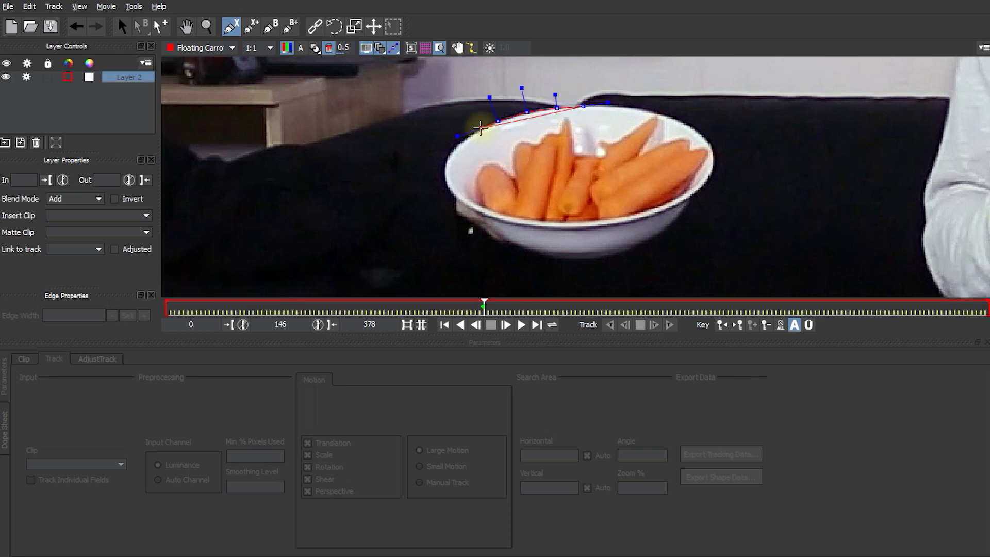
{"action": "left_click", "coordinate": [479, 131]}
{"action": "left_click", "coordinate": [458, 146]}
{"action": "left_click", "coordinate": [449, 158]}
{"action": "left_click", "coordinate": [442, 171]}
{"action": "left_click", "coordinate": [445, 180]}
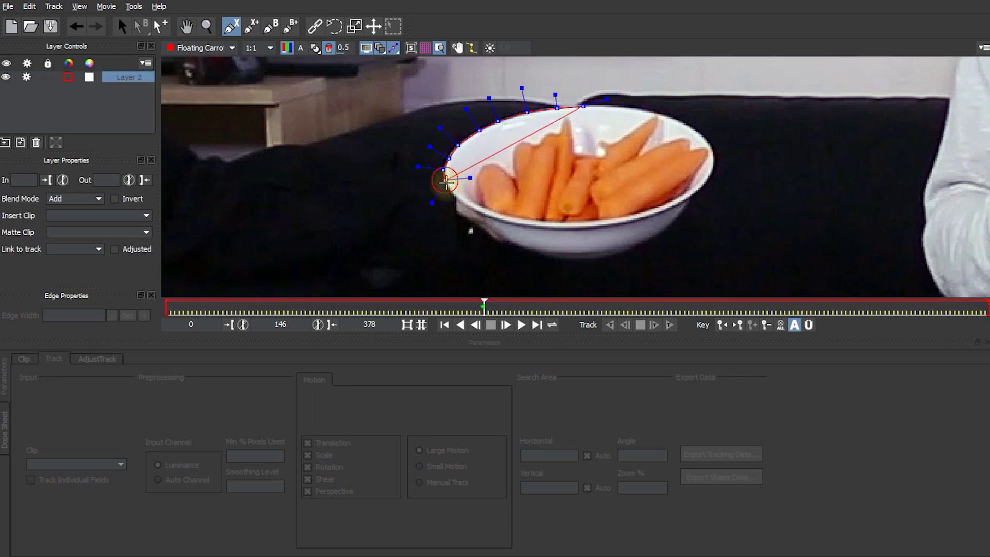
{"action": "left_click", "coordinate": [460, 200]}
{"action": "left_click", "coordinate": [467, 208]}
{"action": "left_click", "coordinate": [475, 215]}
{"action": "left_click", "coordinate": [485, 220]}
{"action": "left_click", "coordinate": [493, 225]}
{"action": "left_click", "coordinate": [500, 234]}
{"action": "left_click", "coordinate": [508, 240]}
{"action": "left_click", "coordinate": [526, 245]}
{"action": "left_click", "coordinate": [548, 256]}
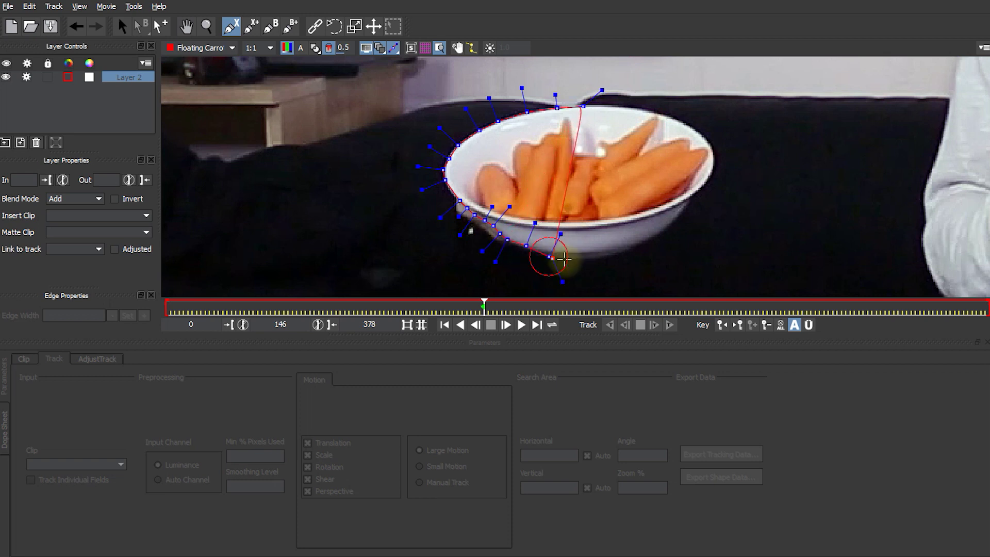
{"action": "left_click", "coordinate": [595, 258]}
{"action": "left_click", "coordinate": [627, 251]}
{"action": "left_click", "coordinate": [646, 242]}
{"action": "left_click", "coordinate": [668, 227]}
{"action": "left_click", "coordinate": [677, 214]}
{"action": "left_click", "coordinate": [691, 200]}
{"action": "left_click", "coordinate": [705, 183]}
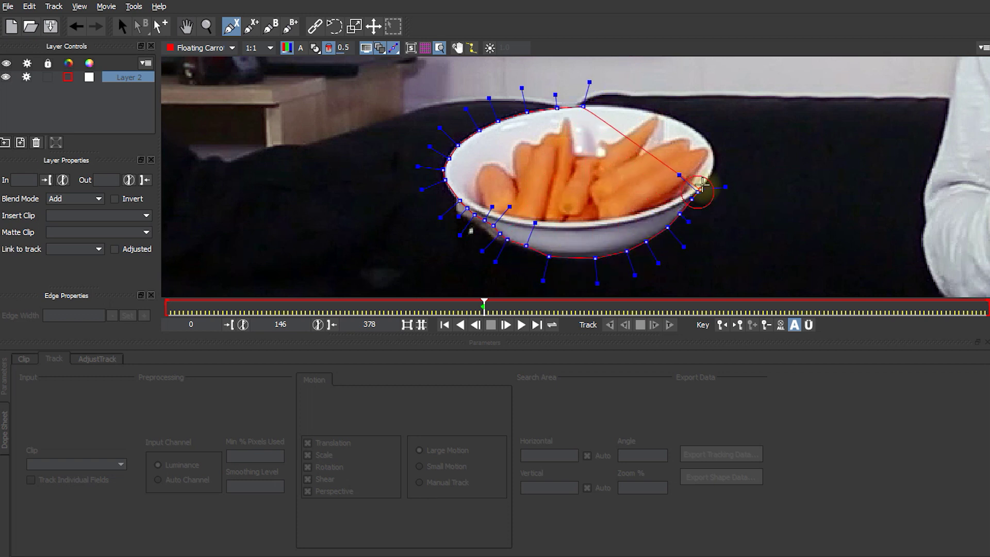
{"action": "left_click", "coordinate": [715, 166]}
{"action": "left_click", "coordinate": [715, 152]}
{"action": "left_click", "coordinate": [707, 141]}
{"action": "left_click", "coordinate": [694, 129]}
{"action": "left_click", "coordinate": [674, 118]}
{"action": "left_click", "coordinate": [653, 114]}
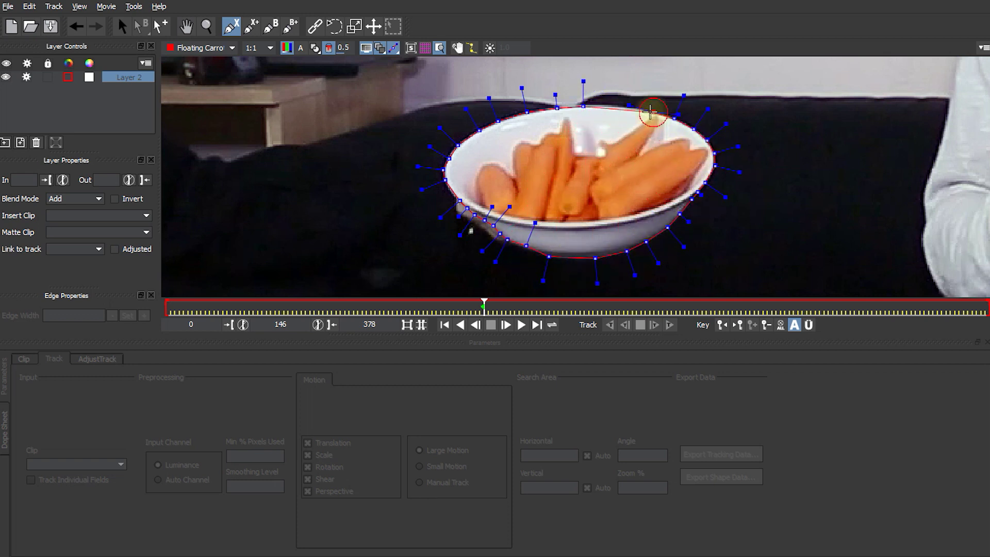
{"action": "left_click", "coordinate": [593, 106]}
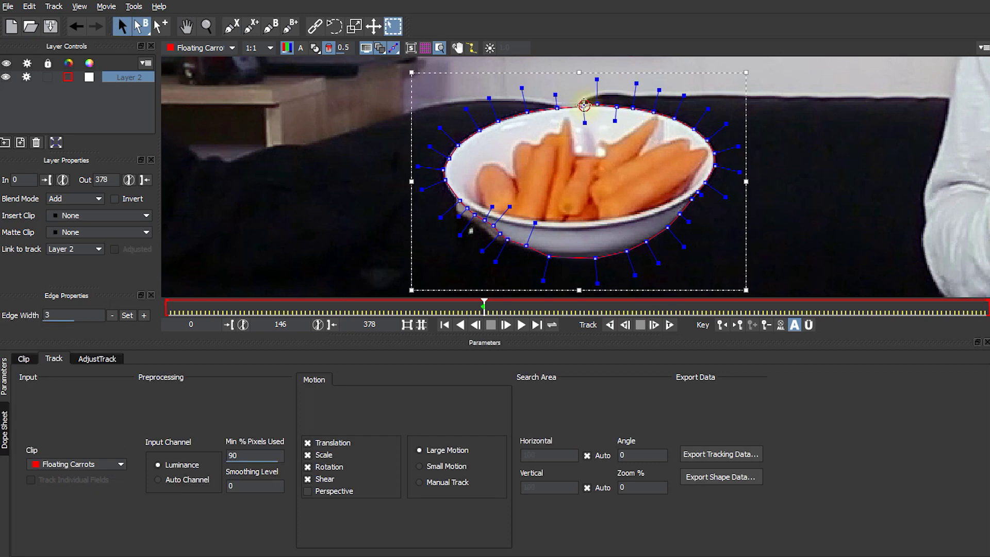
Refine the spline points along the bowl's rim and underside so the outline follows the bowl's edge.
{"action": "left_click_drag", "start_coordinate": [593, 105], "coordinate": [581, 105]}
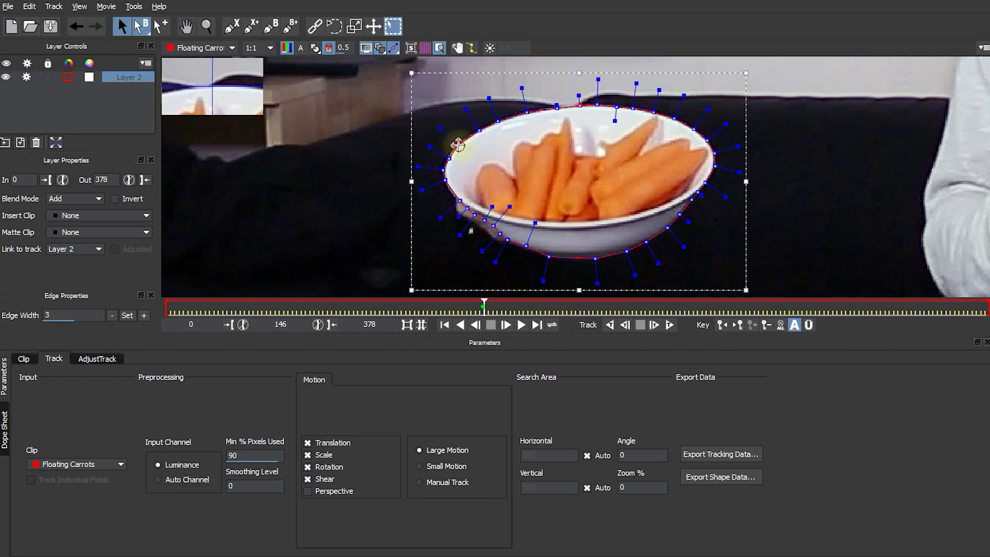
{"action": "left_click_drag", "start_coordinate": [458, 145], "coordinate": [451, 157]}
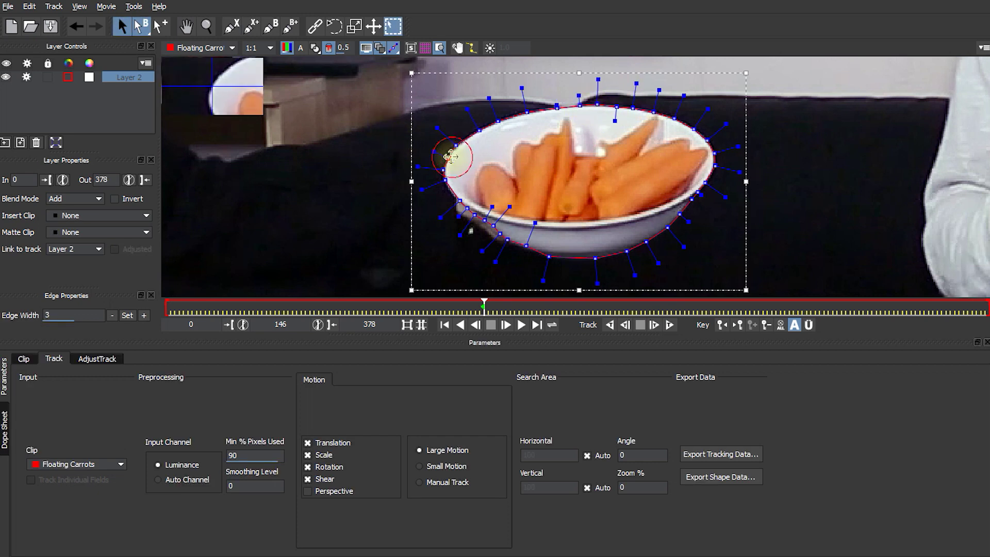
{"action": "left_click", "coordinate": [499, 120]}
{"action": "left_click", "coordinate": [526, 247]}
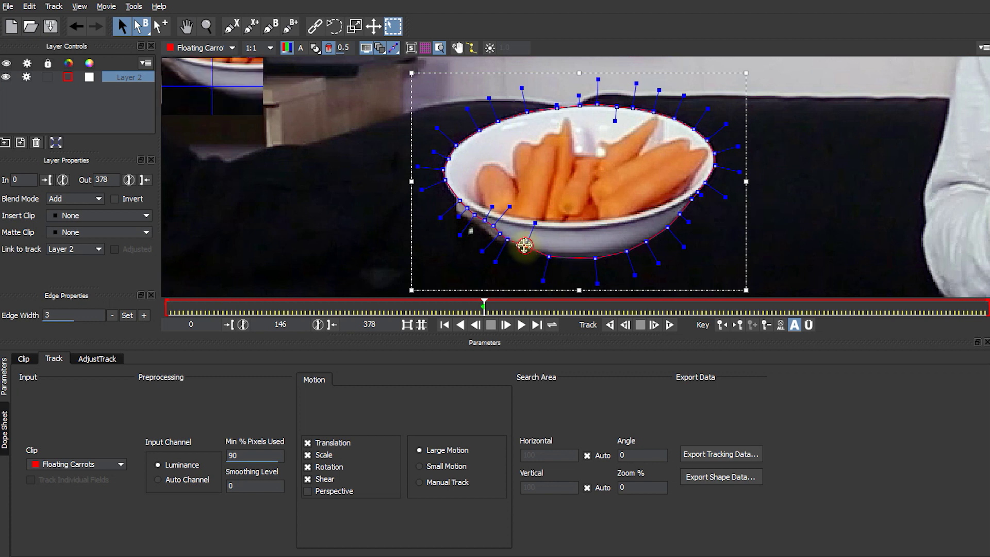
{"action": "left_click_drag", "start_coordinate": [595, 258], "coordinate": [593, 261]}
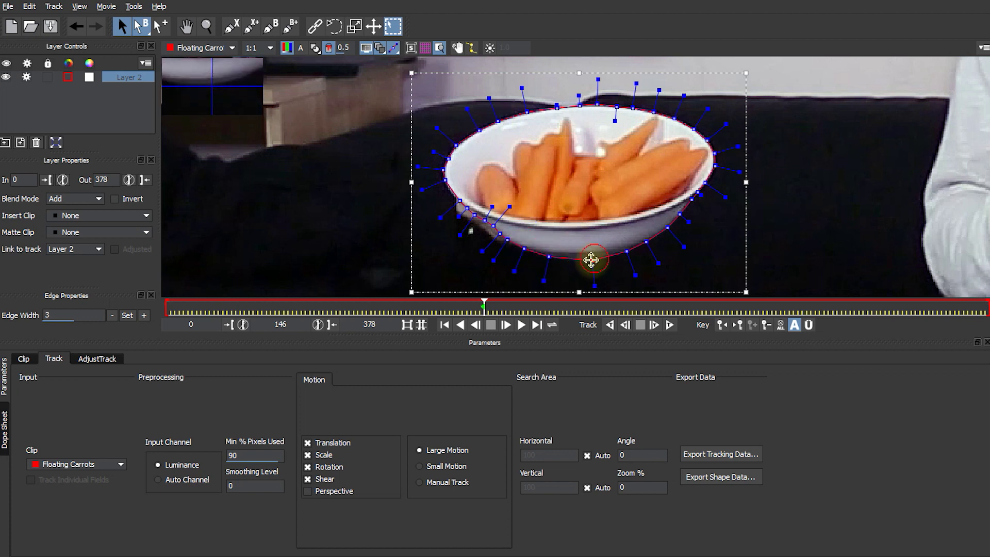
{"action": "left_click", "coordinate": [626, 252]}
{"action": "left_click", "coordinate": [668, 227]}
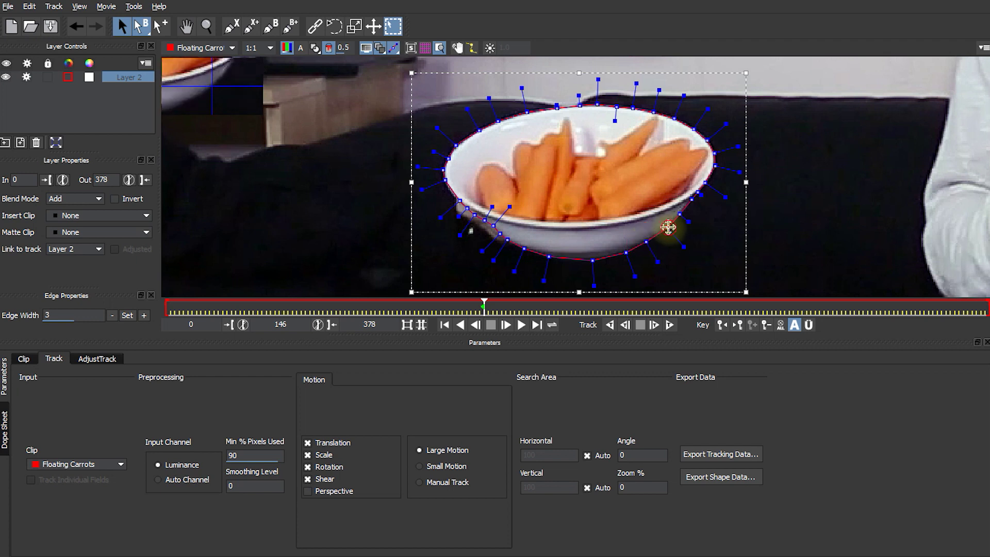
{"action": "left_click", "coordinate": [702, 184]}
{"action": "left_click_drag", "start_coordinate": [703, 184], "coordinate": [692, 199]}
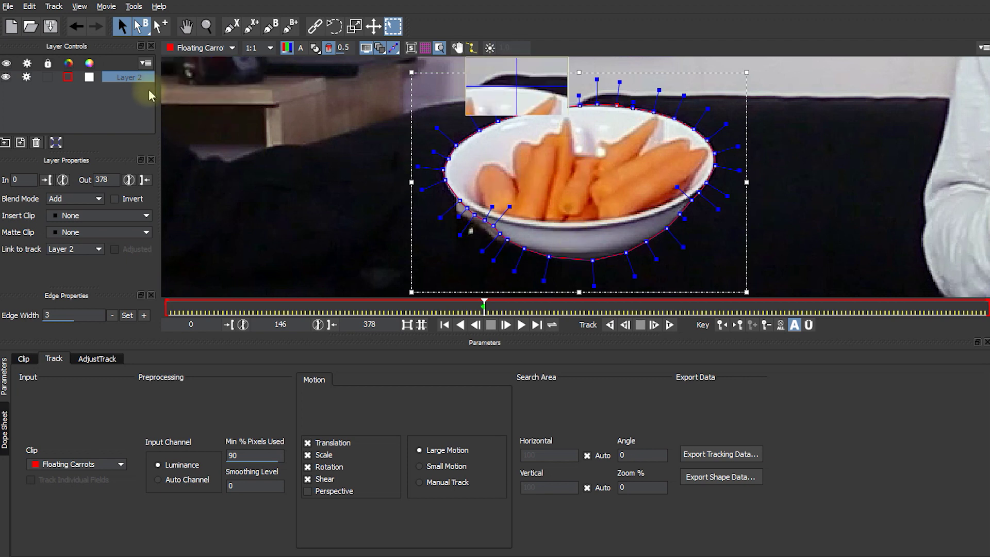
Rename the bowl's spline layer as Carrots.
{"action": "type", "text": "Ca"}
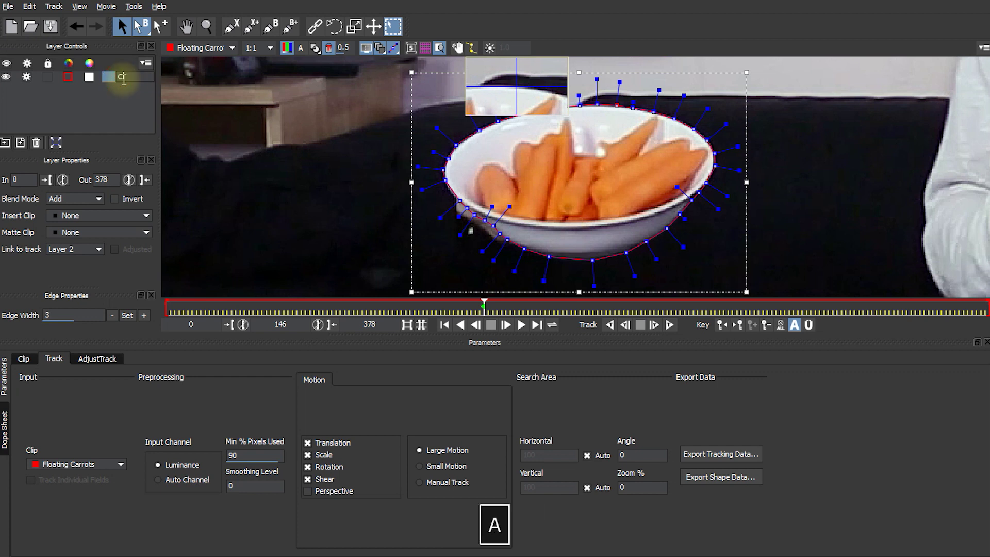
{"action": "type", "text": "rrots"}
{"action": "key", "text": "Return"}
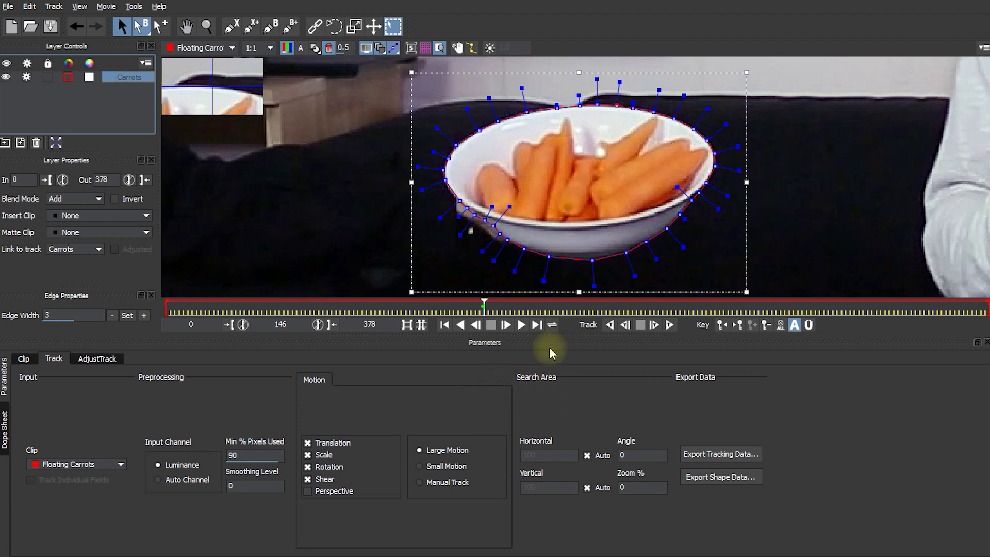
Track the Carrots layer forward from frame 146 to frame 178, keeping the bowl in view.
{"action": "left_click", "coordinate": [669, 324]}
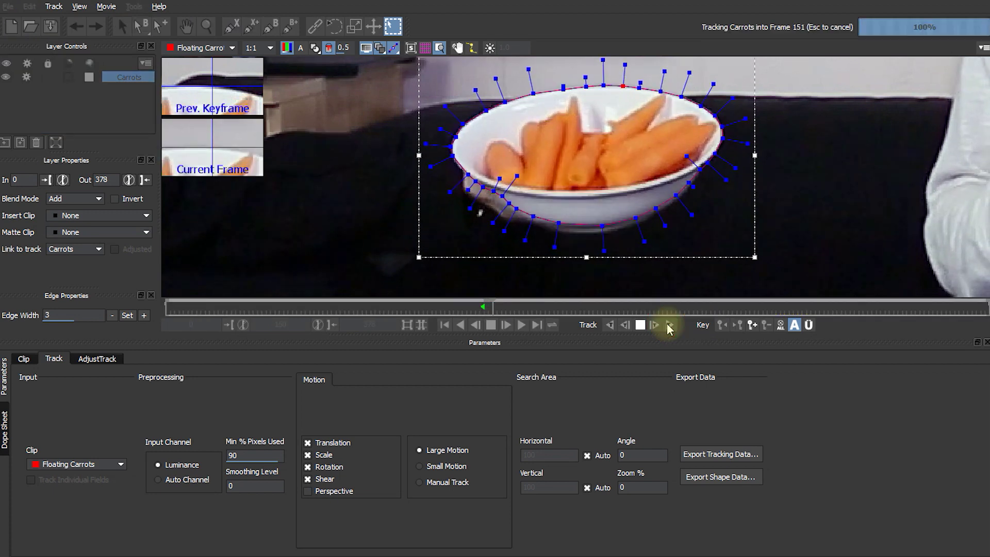
{"action": "key", "text": "Escape"}
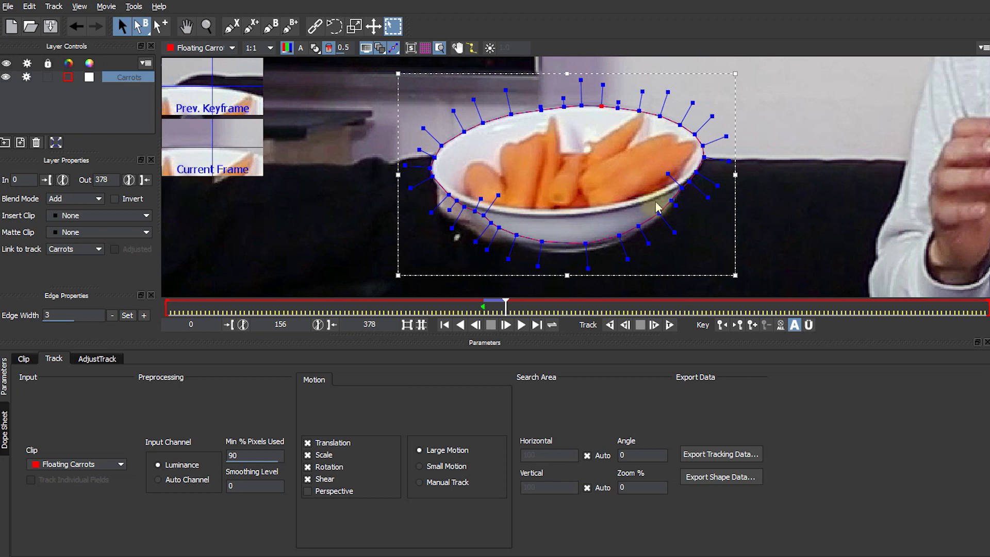
{"action": "key", "text": "z"}
{"action": "left_click_drag", "start_coordinate": [763, 148], "coordinate": [721, 211]}
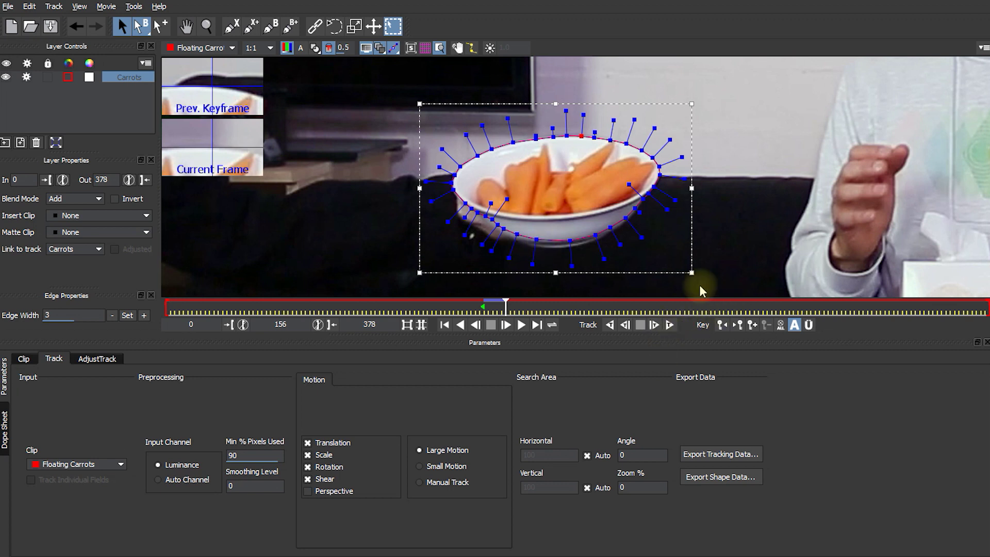
{"action": "left_click", "coordinate": [669, 325]}
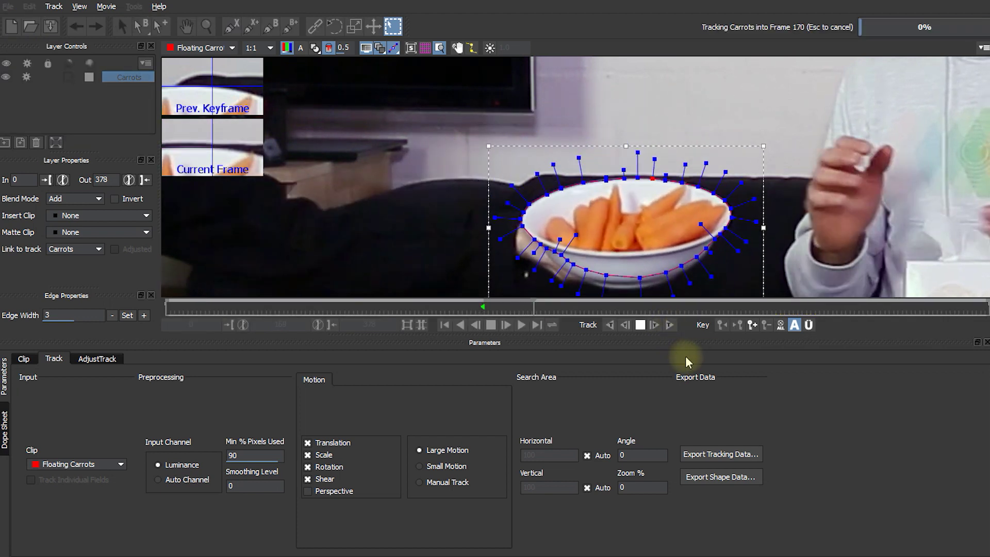
{"action": "key", "text": "Escape"}
{"action": "key", "text": "Escape"}
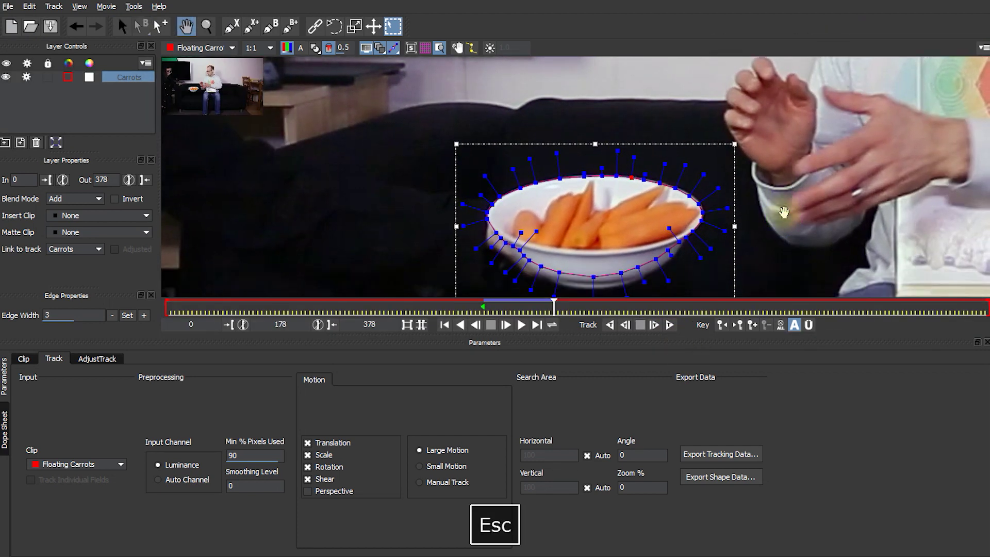
Continue tracking the Carrots layer forward to frame 198 and set the layer's Out point at that frame.
{"action": "left_click", "coordinate": [669, 325]}
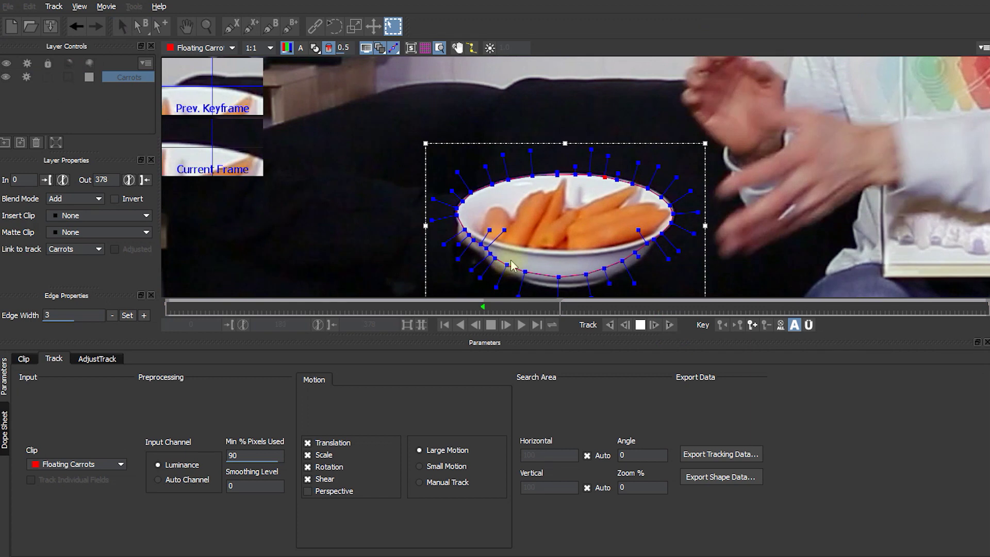
{"action": "key", "text": "Escape"}
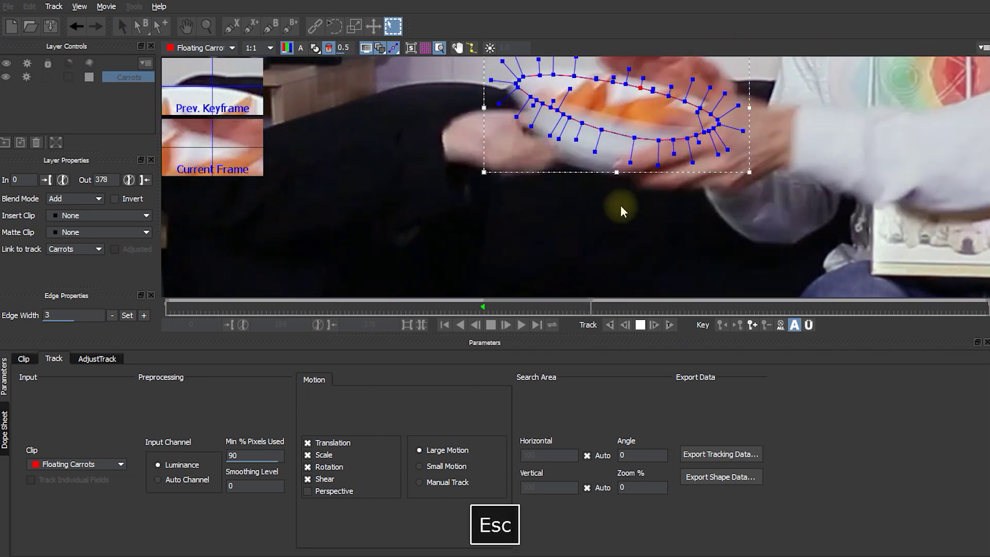
{"action": "left_click_drag", "start_coordinate": [657, 166], "coordinate": [653, 188]}
{"action": "key", "text": "s"}
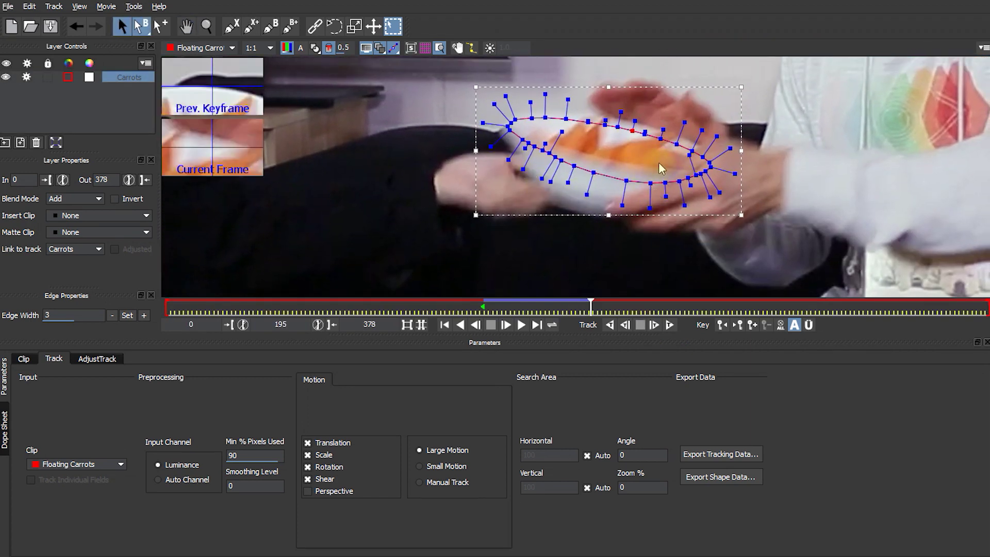
{"action": "left_click", "coordinate": [655, 325]}
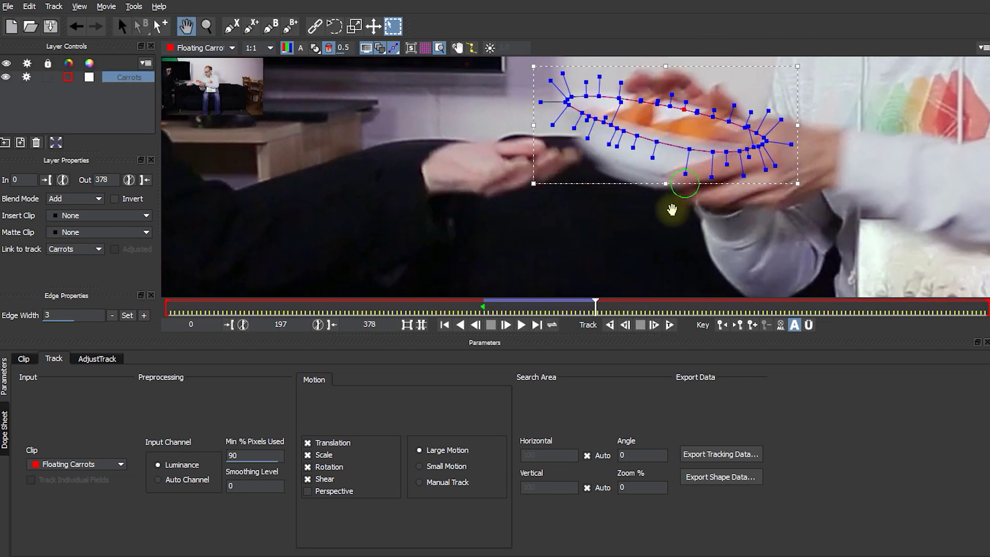
{"action": "left_click", "coordinate": [655, 325]}
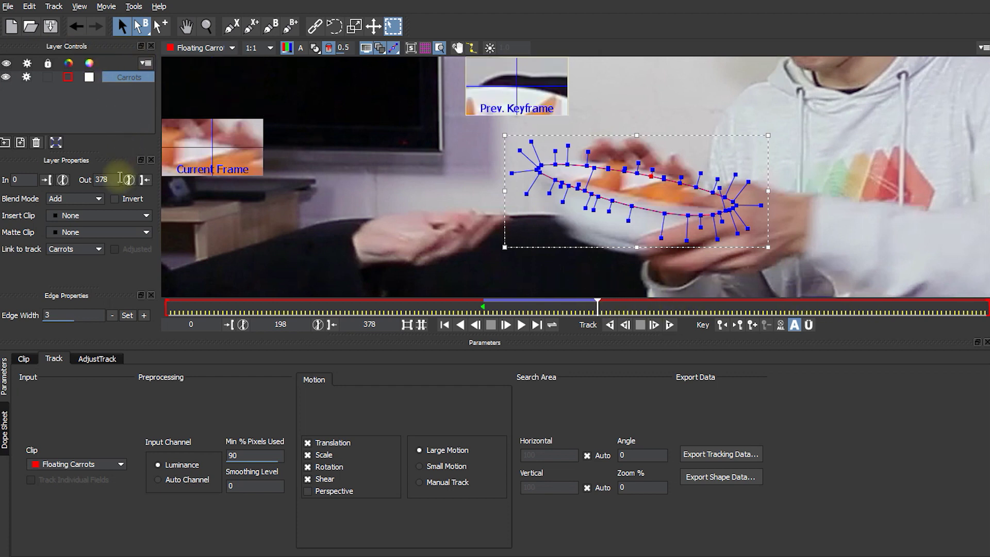
{"action": "left_click", "coordinate": [146, 180]}
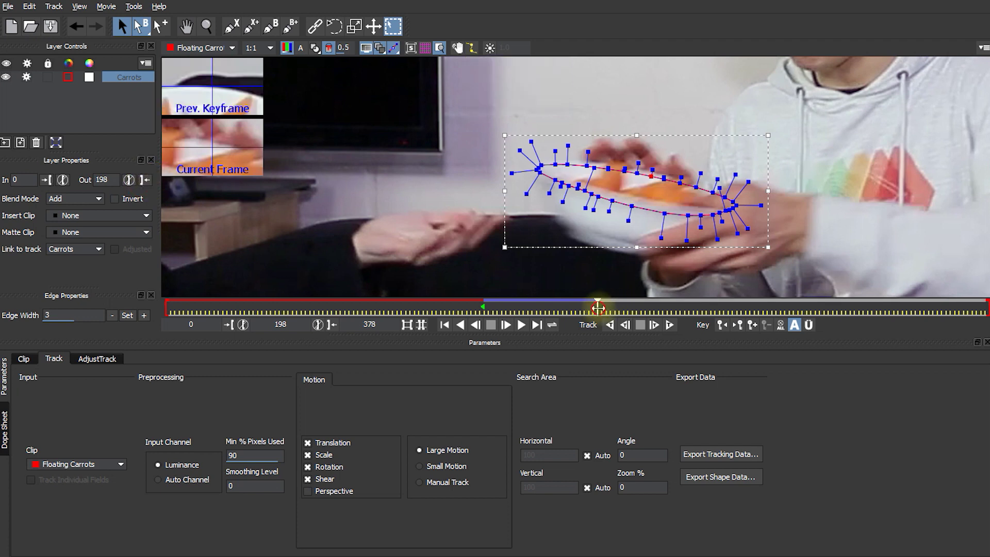
Return to frame 146 and track the Carrots layer backward until the bowl leaves the picture at frame 57.
{"action": "left_click_drag", "start_coordinate": [598, 308], "coordinate": [485, 312]}
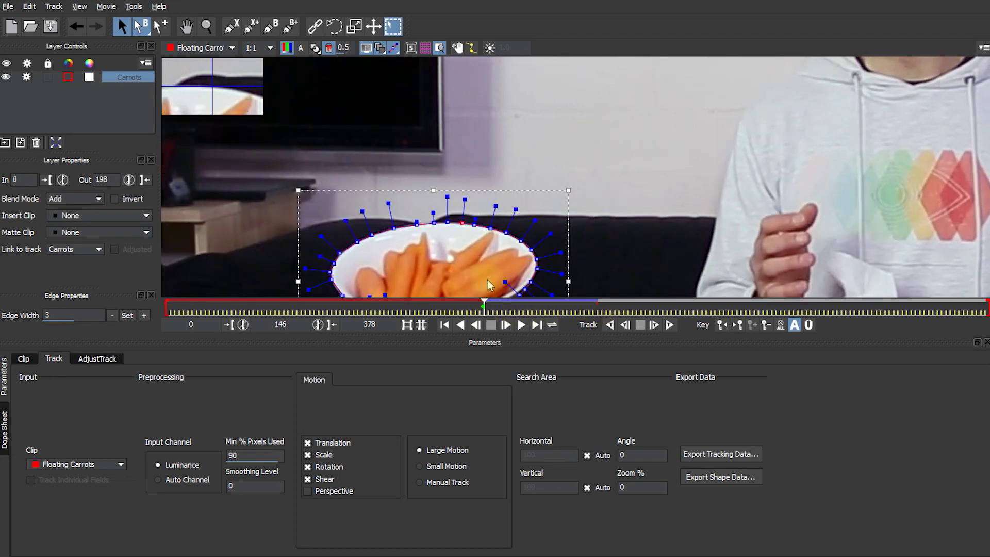
{"action": "left_click_drag", "start_coordinate": [478, 246], "coordinate": [623, 221]}
{"action": "key", "text": "z"}
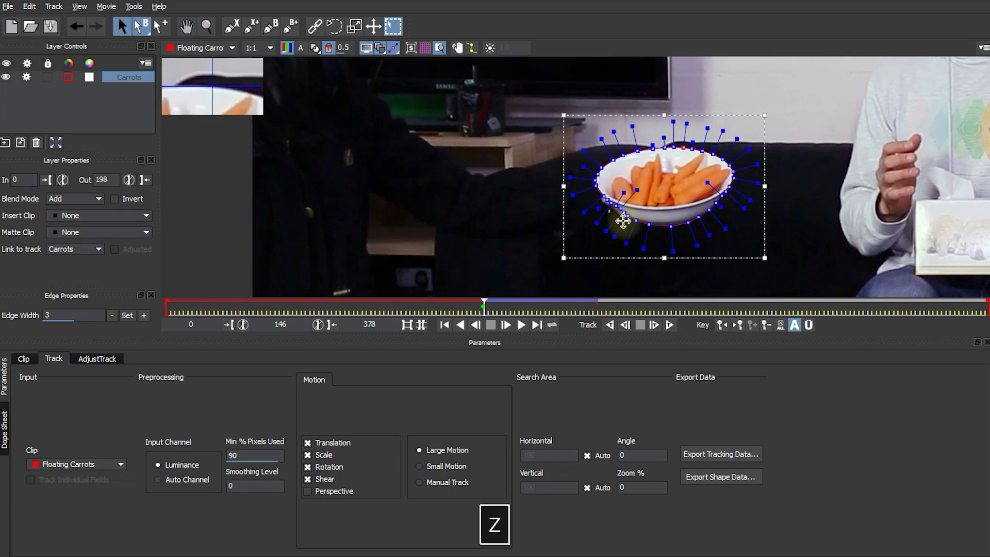
{"action": "left_click", "coordinate": [609, 324]}
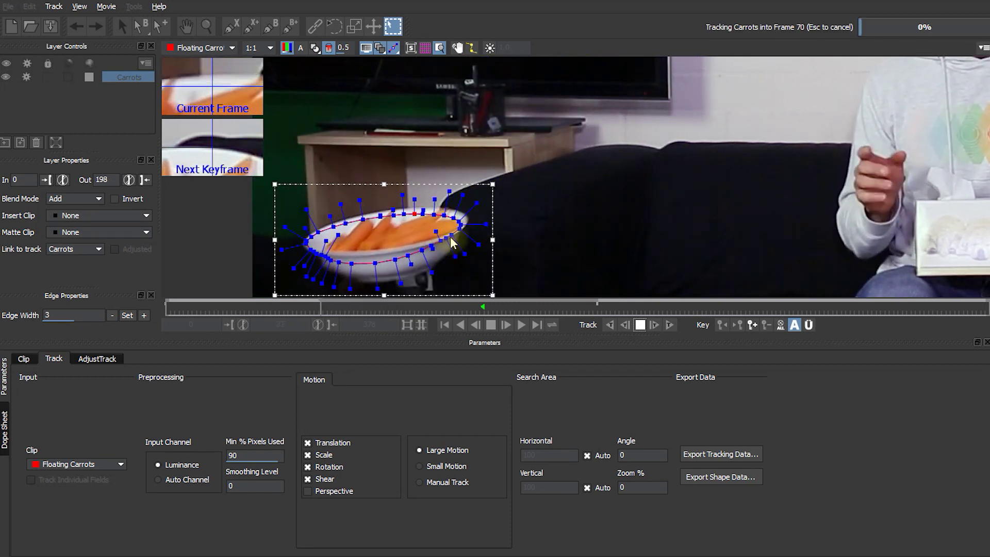
{"action": "key", "text": "Escape"}
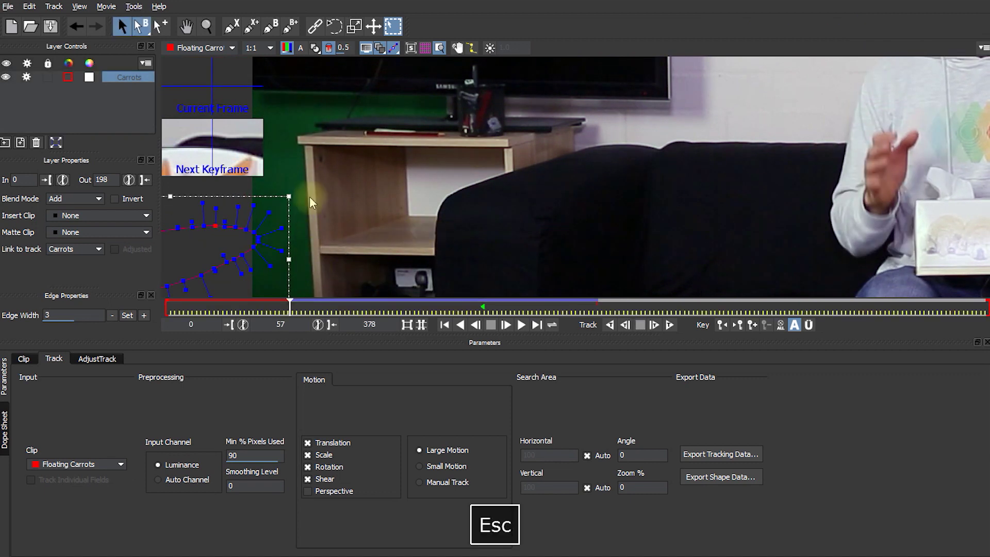
At frame 58, move the whole spline onto the visible edge of the bowl and set the layer's In point to 58.
{"action": "left_click_drag", "start_coordinate": [290, 306], "coordinate": [295, 307]}
{"action": "left_click_drag", "start_coordinate": [397, 235], "coordinate": [568, 186]}
{"action": "key", "text": "z"}
{"action": "left_click_drag", "start_coordinate": [431, 210], "coordinate": [397, 160]}
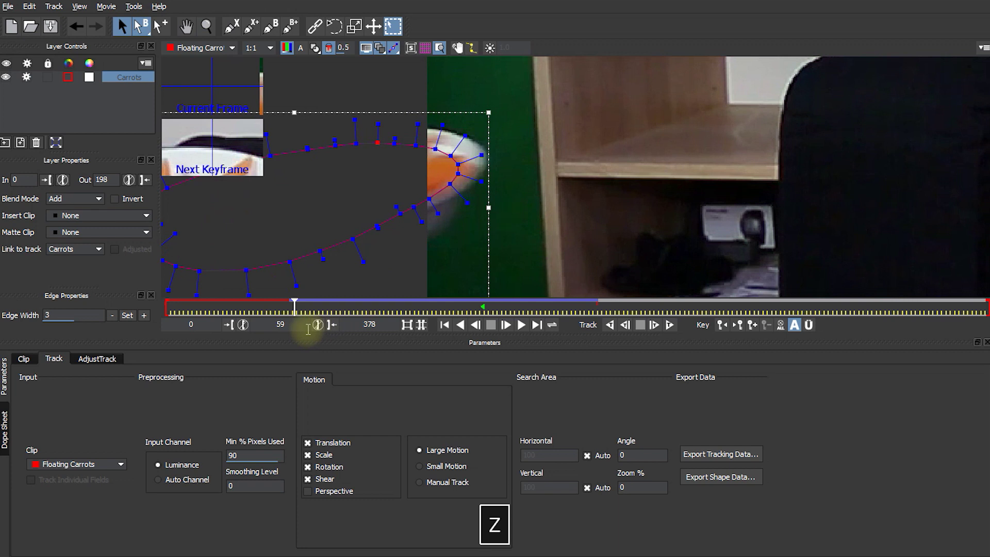
{"action": "left_click_drag", "start_coordinate": [294, 308], "coordinate": [292, 308]}
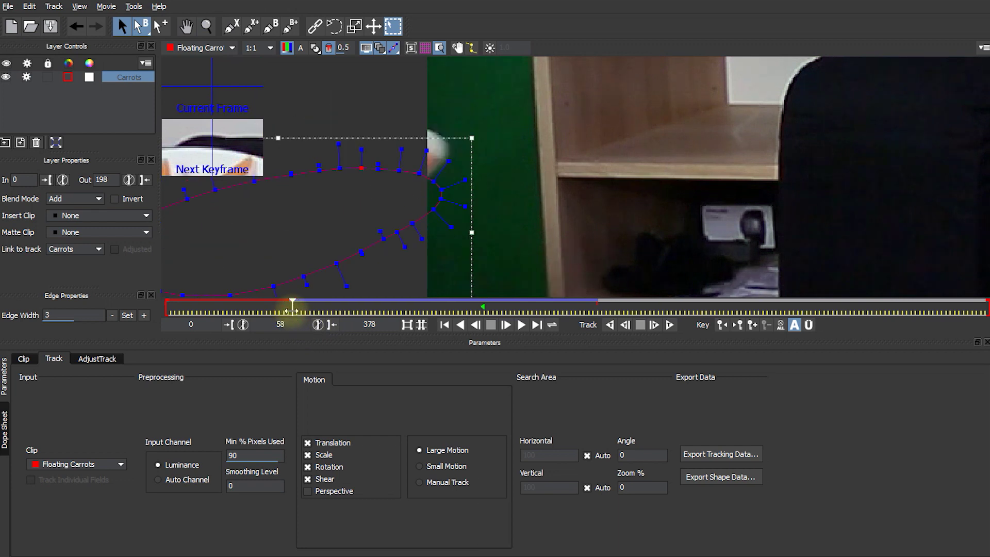
{"action": "left_click_drag", "start_coordinate": [382, 139], "coordinate": [390, 97]}
{"action": "left_click", "coordinate": [393, 95]}
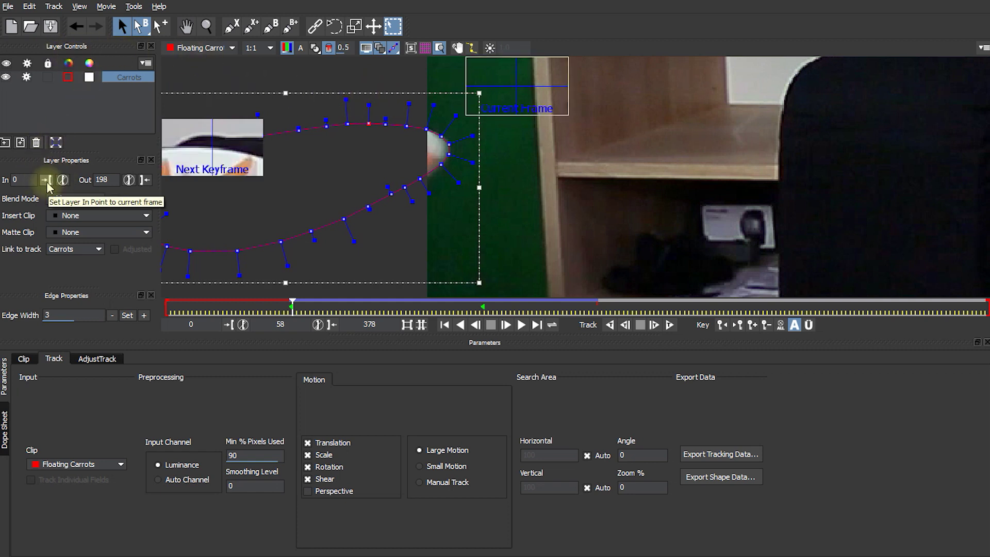
{"action": "left_click", "coordinate": [46, 180]}
{"action": "mouse_move", "coordinate": [289, 305]}
{"action": "left_mouse_down"}
{"action": "mouse_move", "coordinate": [198, 306]}
{"action": "mouse_move", "coordinate": [291, 306]}
{"action": "left_mouse_up"}
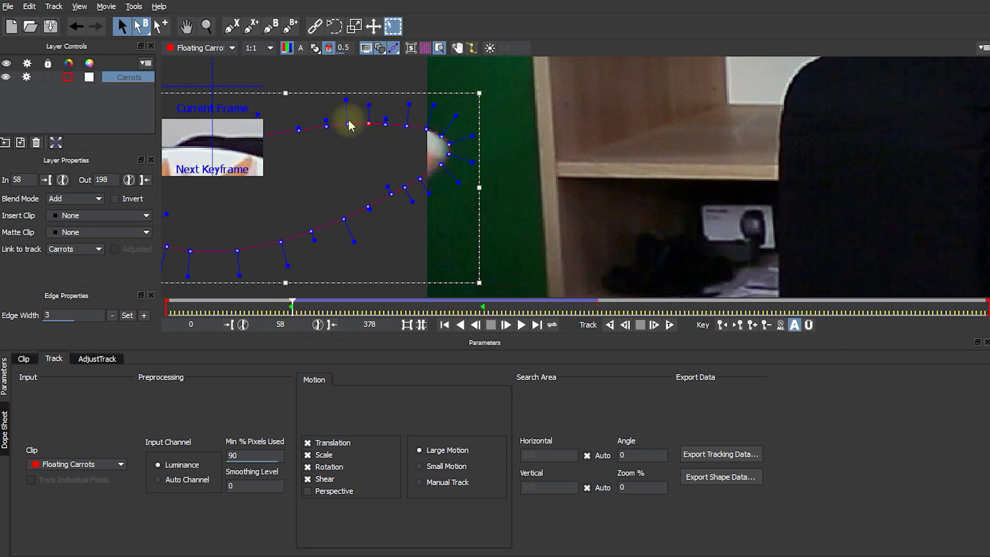
Examine how well the tracked spline follows the bowl between frames 58 and 85.
{"action": "key", "text": "z"}
{"action": "left_click_drag", "start_coordinate": [522, 156], "coordinate": [577, 217]}
{"action": "left_click_drag", "start_coordinate": [657, 137], "coordinate": [540, 180]}
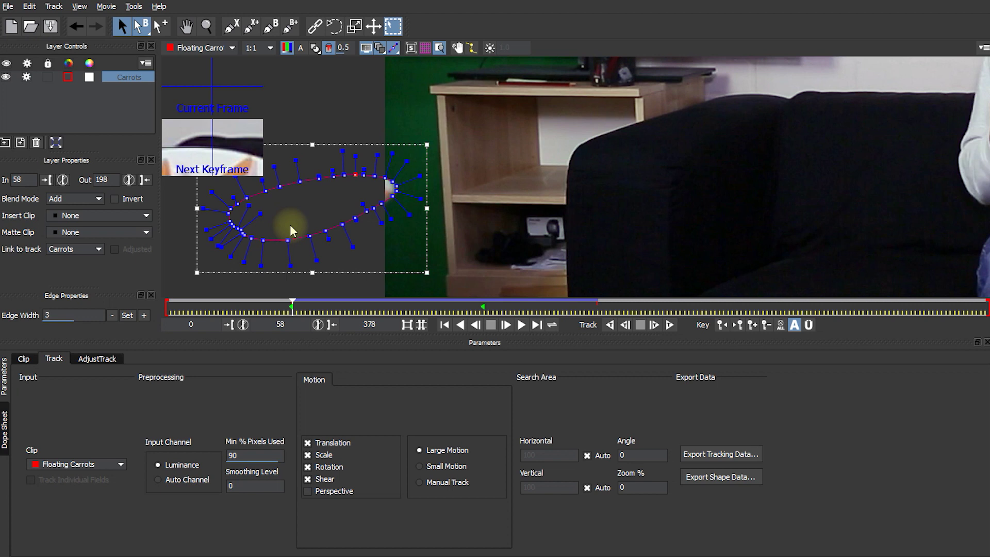
{"action": "left_click_drag", "start_coordinate": [292, 308], "coordinate": [320, 307]}
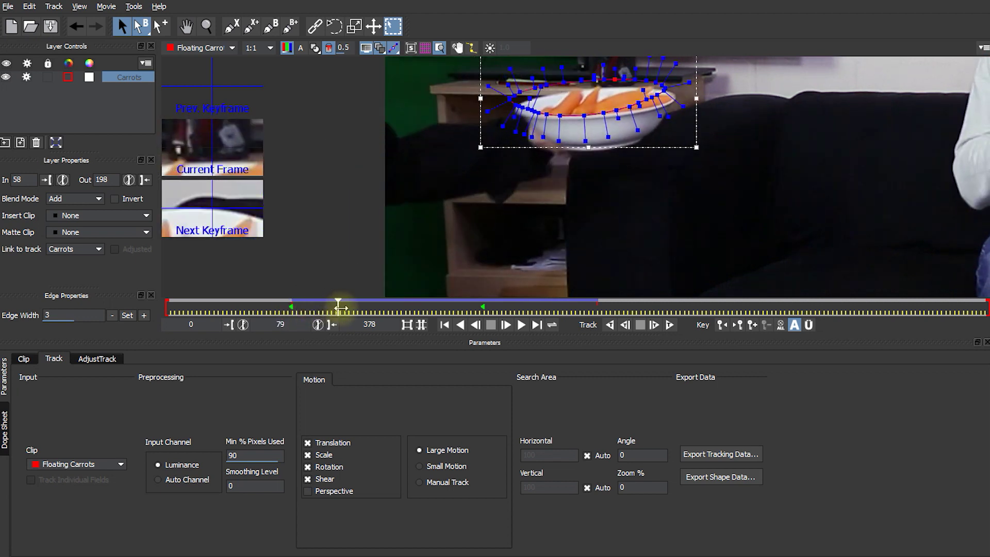
{"action": "left_click_drag", "start_coordinate": [339, 307], "coordinate": [343, 308]}
{"action": "key", "text": "z"}
{"action": "left_click_drag", "start_coordinate": [764, 150], "coordinate": [743, 263]}
{"action": "left_click_drag", "start_coordinate": [786, 161], "coordinate": [664, 243]}
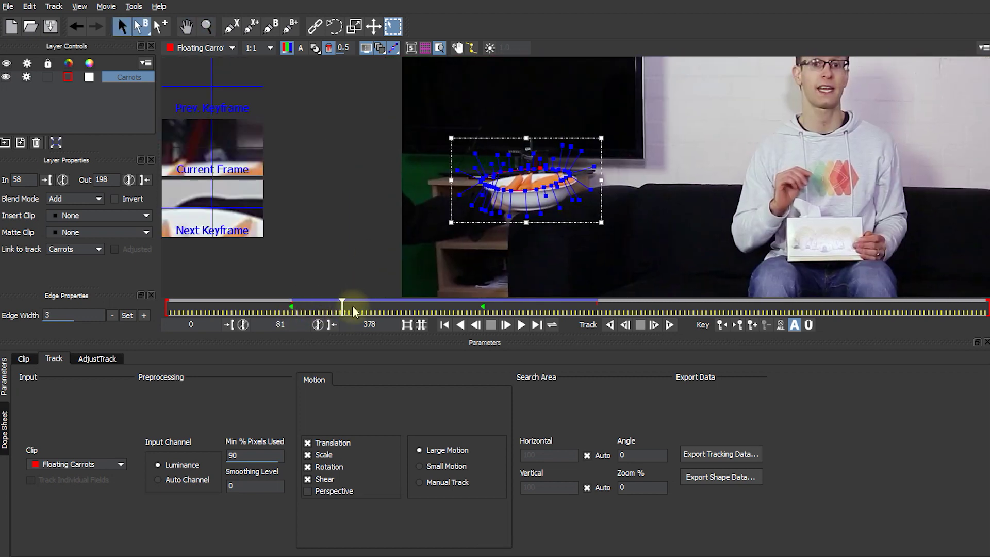
{"action": "mouse_move", "coordinate": [353, 307]}
{"action": "left_mouse_down"}
{"action": "mouse_move", "coordinate": [603, 305]}
{"action": "mouse_move", "coordinate": [351, 307]}
{"action": "left_mouse_up"}
{"action": "key", "text": "z"}
{"action": "left_click_drag", "start_coordinate": [535, 196], "coordinate": [521, 136]}
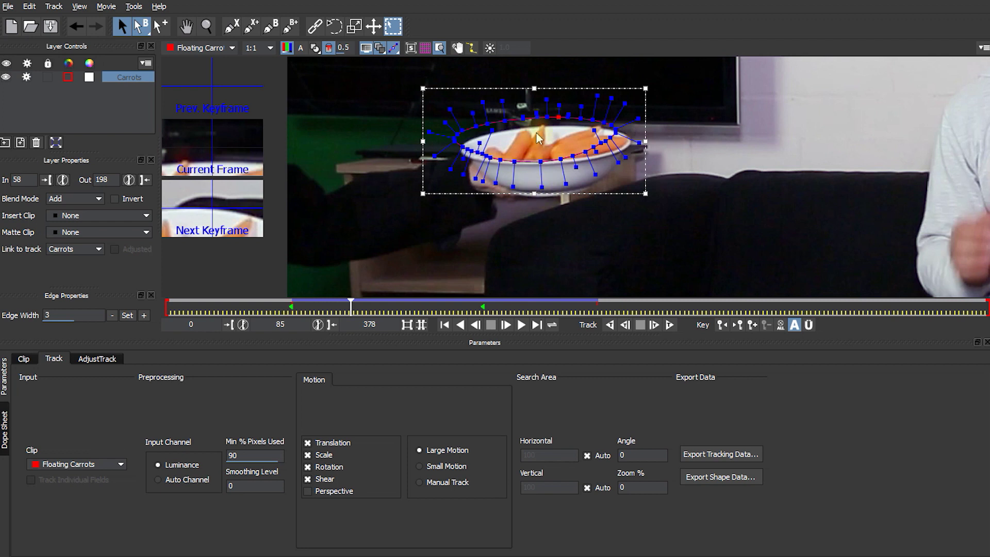
{"action": "left_click_drag", "start_coordinate": [776, 151], "coordinate": [682, 194]}
{"action": "key", "text": "z"}
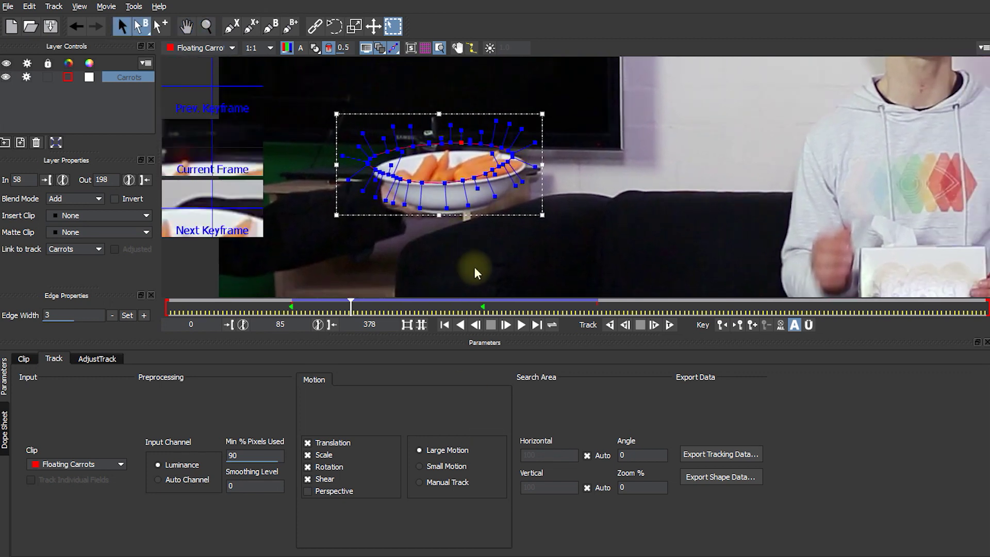
{"action": "left_click_drag", "start_coordinate": [350, 308], "coordinate": [291, 309]}
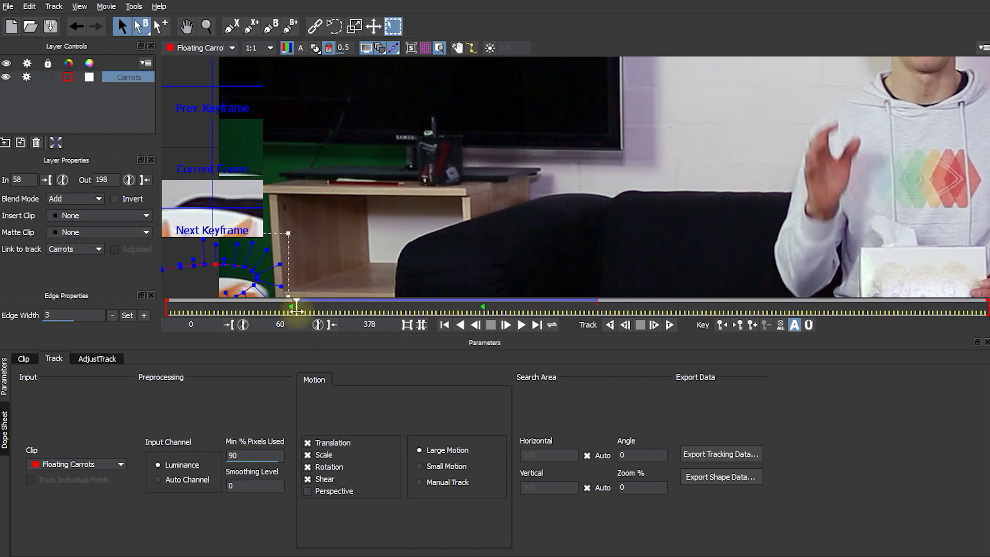
At frame 101, stretch the spline downward and move its lower points onto the bowl's underside.
{"action": "left_click_drag", "start_coordinate": [296, 310], "coordinate": [386, 309]}
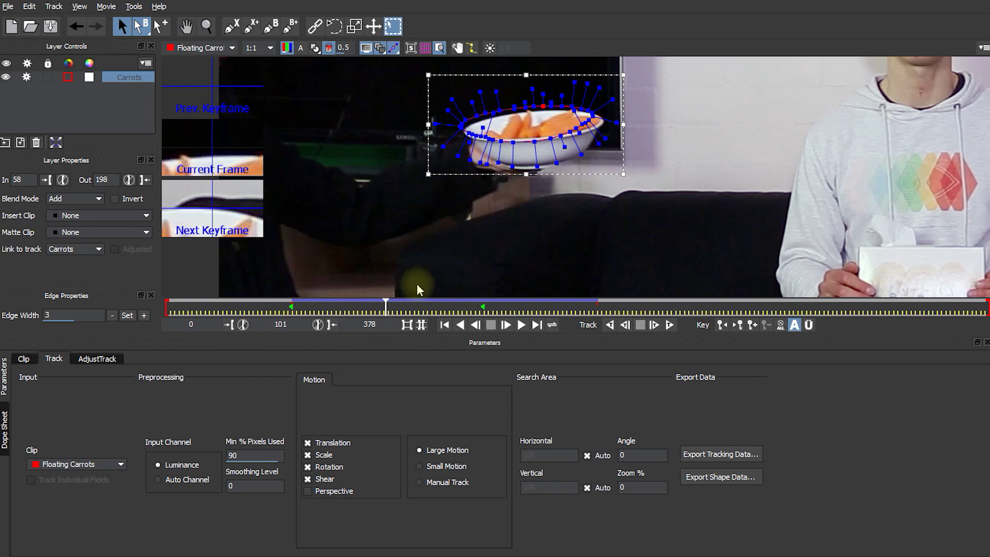
{"action": "mouse_move", "coordinate": [385, 307]}
{"action": "left_mouse_down"}
{"action": "mouse_move", "coordinate": [368, 313]}
{"action": "mouse_move", "coordinate": [386, 316]}
{"action": "left_mouse_up"}
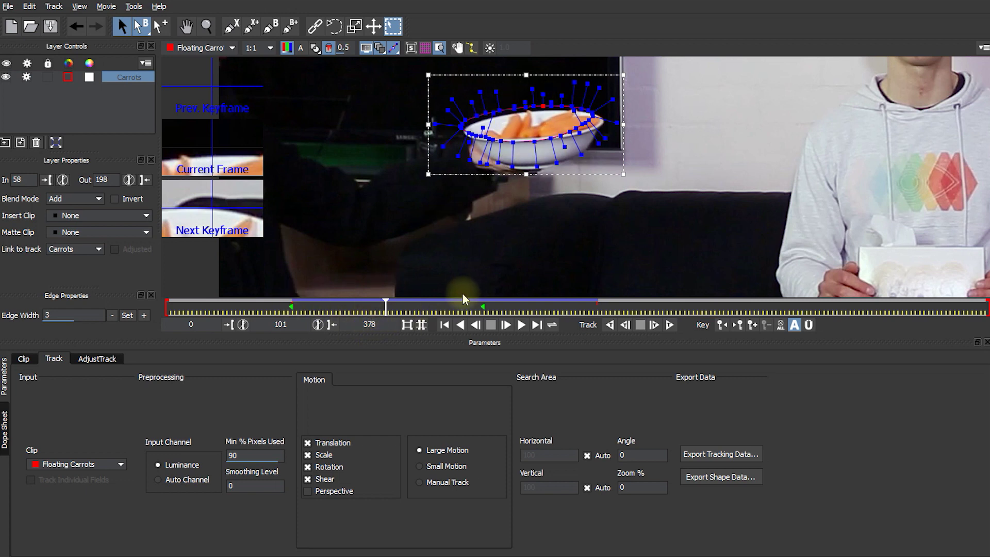
{"action": "key", "text": "z"}
{"action": "left_click_drag", "start_coordinate": [537, 140], "coordinate": [667, 178]}
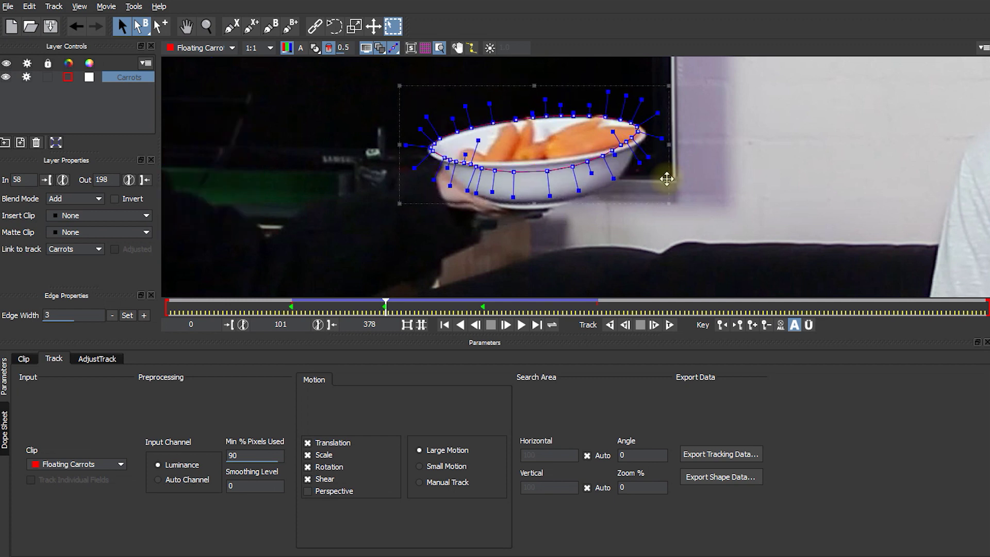
{"action": "mouse_move", "coordinate": [538, 205]}
{"action": "left_mouse_down"}
{"action": "mouse_move", "coordinate": [535, 223]}
{"action": "mouse_move", "coordinate": [534, 212]}
{"action": "left_mouse_up"}
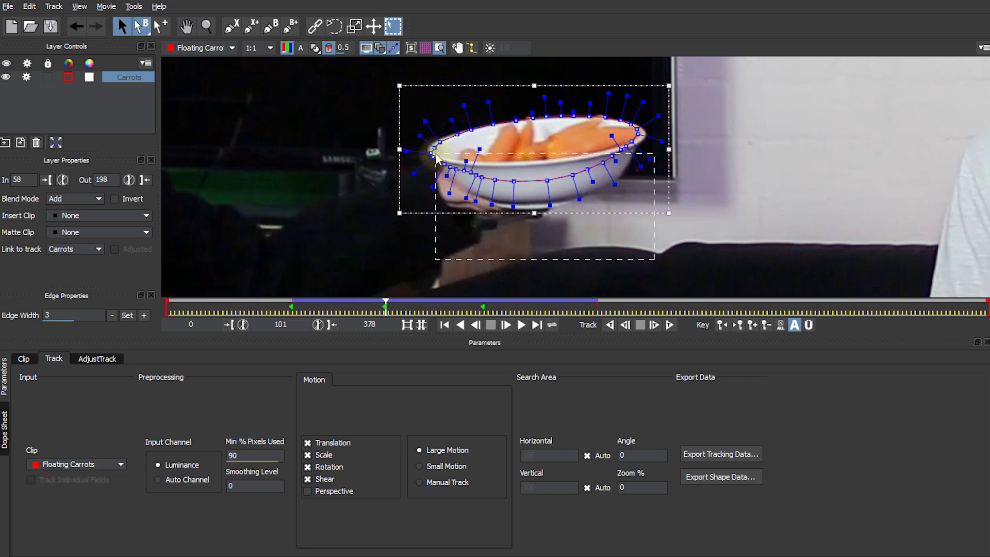
{"action": "left_click_drag", "start_coordinate": [436, 158], "coordinate": [436, 155]}
{"action": "left_click_drag", "start_coordinate": [544, 190], "coordinate": [550, 209]}
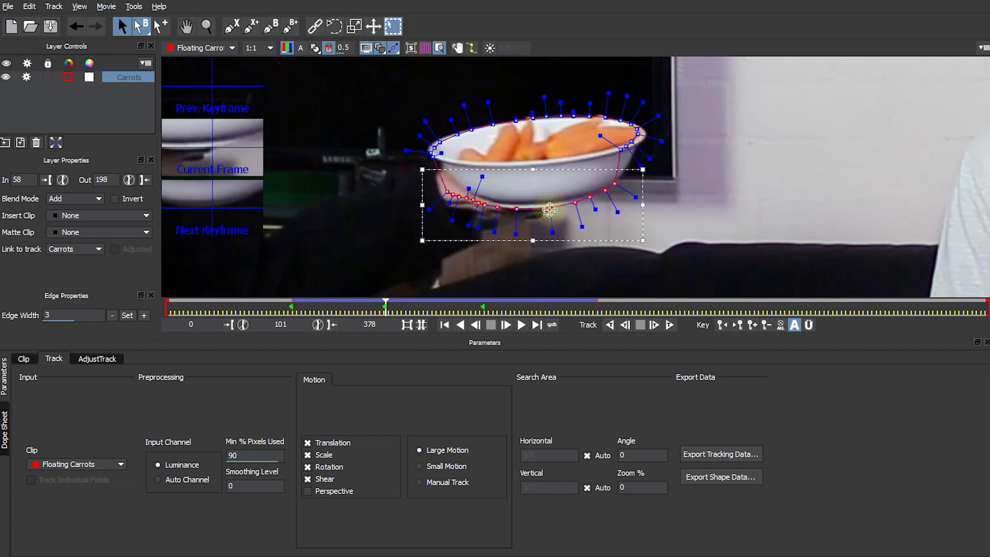
At frame 101, realign the spline points on the bowl's right edge and upper rim.
{"action": "left_click", "coordinate": [388, 230]}
{"action": "left_click_drag", "start_coordinate": [392, 181], "coordinate": [517, 209]}
{"action": "mouse_move", "coordinate": [621, 149]}
{"action": "left_mouse_down"}
{"action": "mouse_move", "coordinate": [627, 167]}
{"action": "mouse_move", "coordinate": [631, 151]}
{"action": "left_mouse_up"}
{"action": "left_click_drag", "start_coordinate": [631, 141], "coordinate": [637, 145]}
{"action": "left_click_drag", "start_coordinate": [638, 134], "coordinate": [645, 134]}
{"action": "left_click_drag", "start_coordinate": [630, 125], "coordinate": [601, 116]}
{"action": "left_click_drag", "start_coordinate": [533, 118], "coordinate": [531, 119]}
Fit the spline points to the bowl's left rim and lower left side, and touch up the remaining rim points.
{"action": "left_click_drag", "start_coordinate": [457, 134], "coordinate": [453, 135]}
{"action": "left_click_drag", "start_coordinate": [440, 142], "coordinate": [432, 142]}
{"action": "left_click_drag", "start_coordinate": [434, 148], "coordinate": [427, 148]}
{"action": "left_click_drag", "start_coordinate": [446, 184], "coordinate": [441, 163]}
{"action": "left_click_drag", "start_coordinate": [452, 187], "coordinate": [449, 174]}
{"action": "mouse_move", "coordinate": [459, 189]}
{"action": "left_mouse_down"}
{"action": "mouse_move", "coordinate": [457, 180]}
{"action": "mouse_move", "coordinate": [465, 186]}
{"action": "left_mouse_up"}
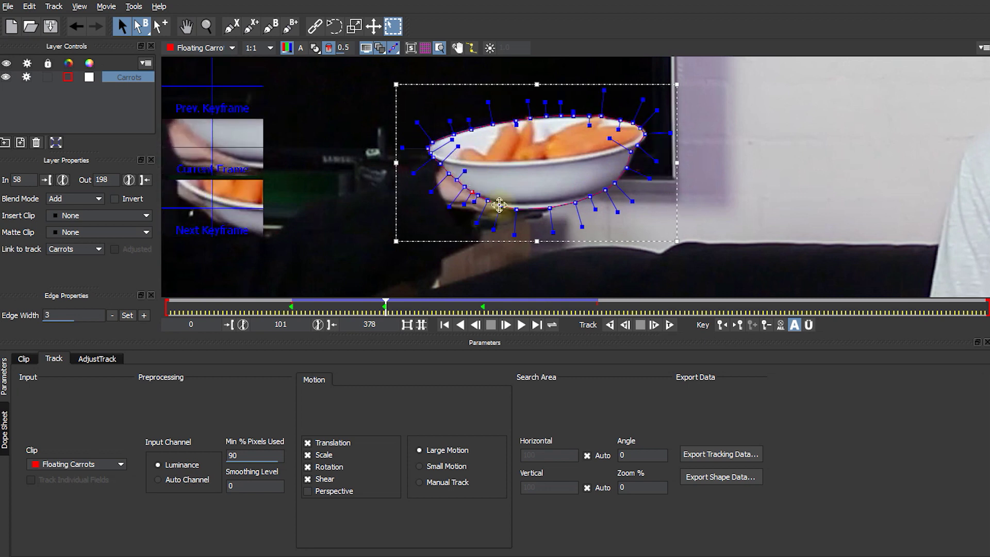
{"action": "left_click_drag", "start_coordinate": [638, 145], "coordinate": [643, 140]}
{"action": "left_click_drag", "start_coordinate": [454, 135], "coordinate": [472, 128]}
{"action": "left_click_drag", "start_coordinate": [530, 118], "coordinate": [530, 117]}
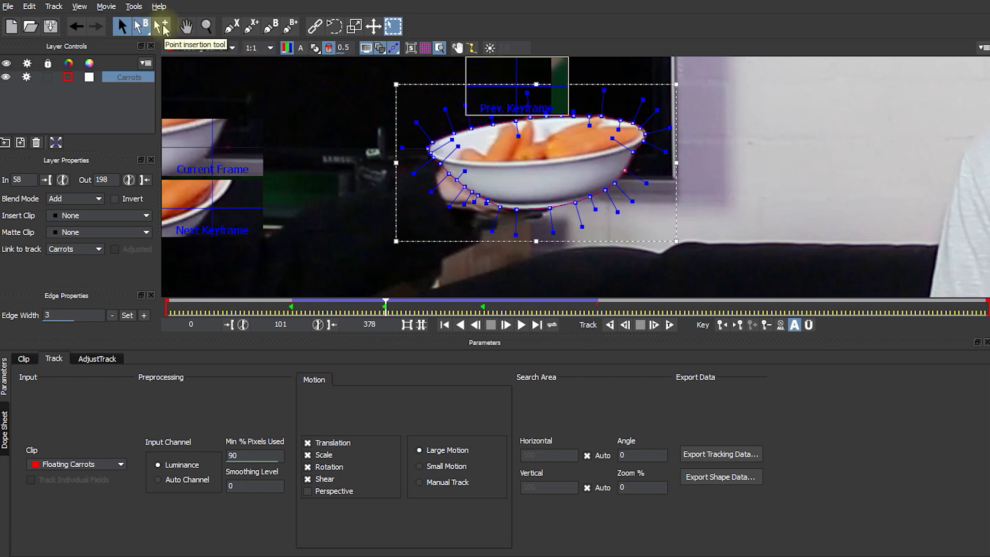
Insert extra spline points at the bowl's right edge and fine-tune the points along the upper rim and underside.
{"action": "left_click", "coordinate": [163, 27]}
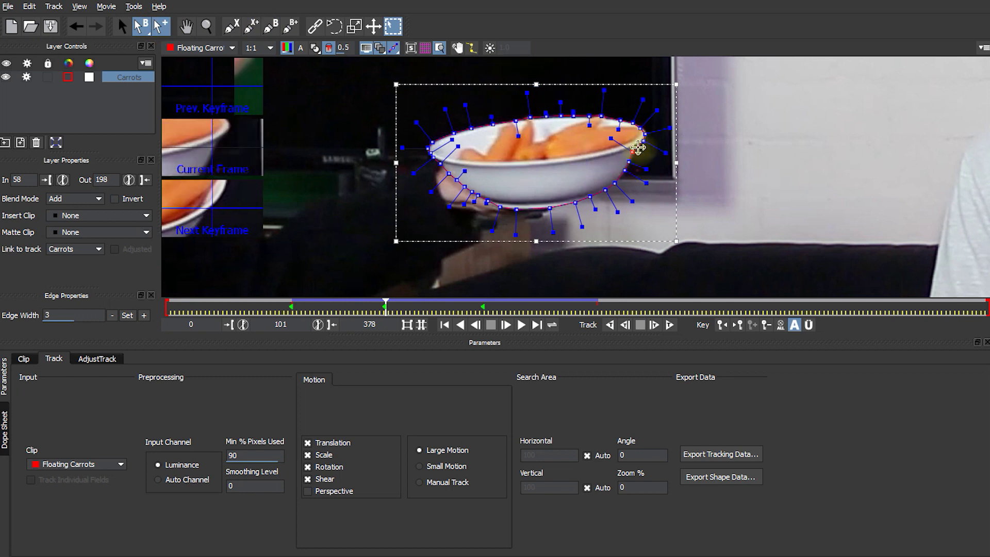
{"action": "left_click_drag", "start_coordinate": [638, 148], "coordinate": [640, 146]}
{"action": "left_click_drag", "start_coordinate": [488, 202], "coordinate": [488, 202]}
{"action": "left_click_drag", "start_coordinate": [546, 116], "coordinate": [547, 118]}
{"action": "left_click_drag", "start_coordinate": [574, 116], "coordinate": [574, 117]}
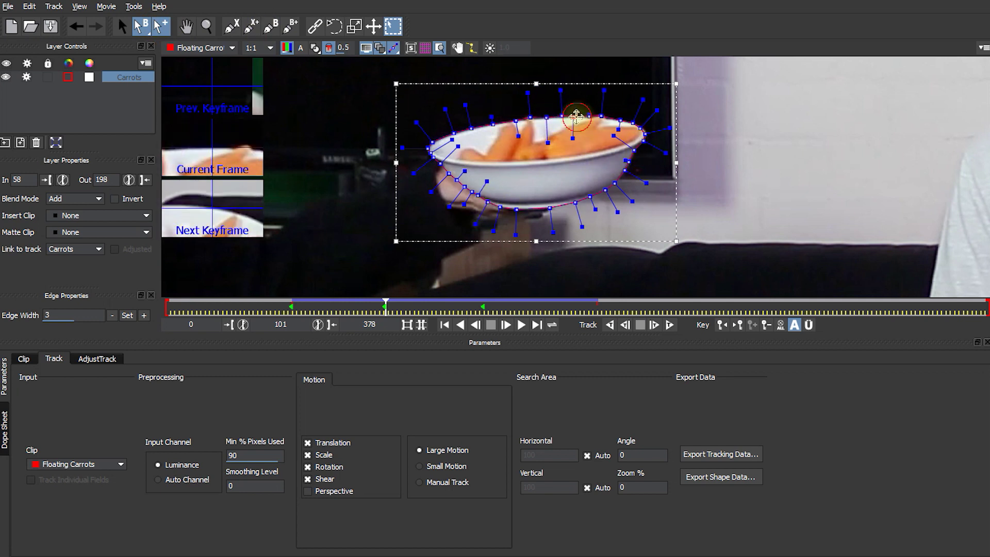
{"action": "left_click", "coordinate": [122, 26]}
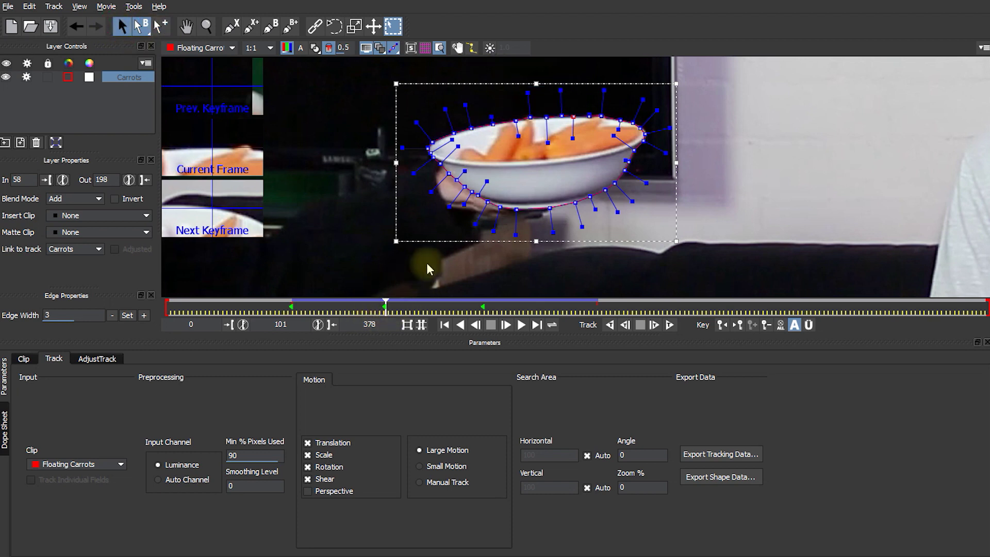
At frame 79, stretch the spline downward and fit its lower points to the bowl's underside.
{"action": "key", "text": "z"}
{"action": "left_click_drag", "start_coordinate": [484, 239], "coordinate": [516, 250]}
{"action": "key", "text": "x"}
{"action": "left_click_drag", "start_coordinate": [542, 219], "coordinate": [727, 197]}
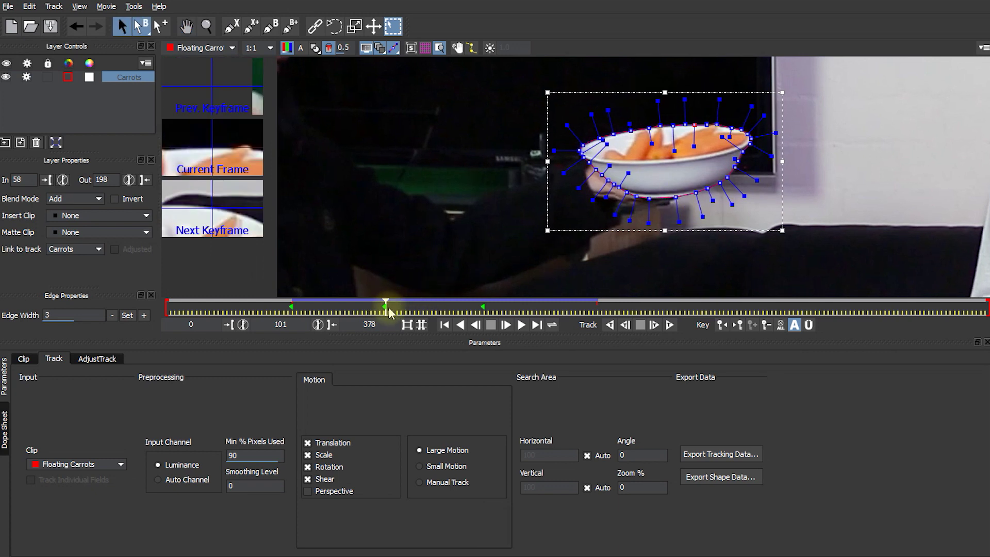
{"action": "left_click_drag", "start_coordinate": [386, 308], "coordinate": [335, 313]}
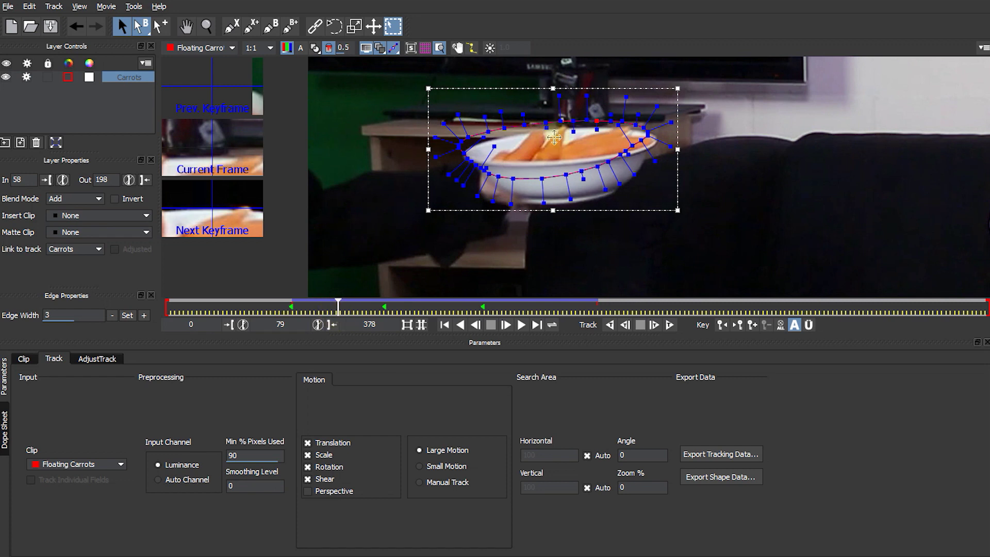
{"action": "mouse_move", "coordinate": [677, 162]}
{"action": "left_mouse_down"}
{"action": "mouse_move", "coordinate": [597, 222]}
{"action": "mouse_move", "coordinate": [536, 206]}
{"action": "mouse_move", "coordinate": [530, 221]}
{"action": "left_mouse_up"}
{"action": "key", "text": "z"}
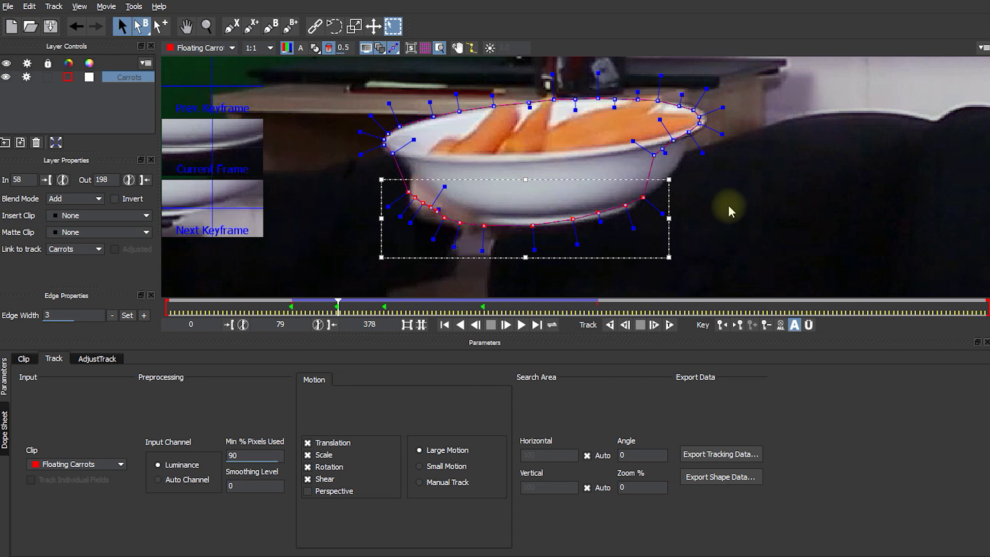
{"action": "left_click", "coordinate": [573, 223]}
{"action": "left_click_drag", "start_coordinate": [574, 223], "coordinate": [627, 209]}
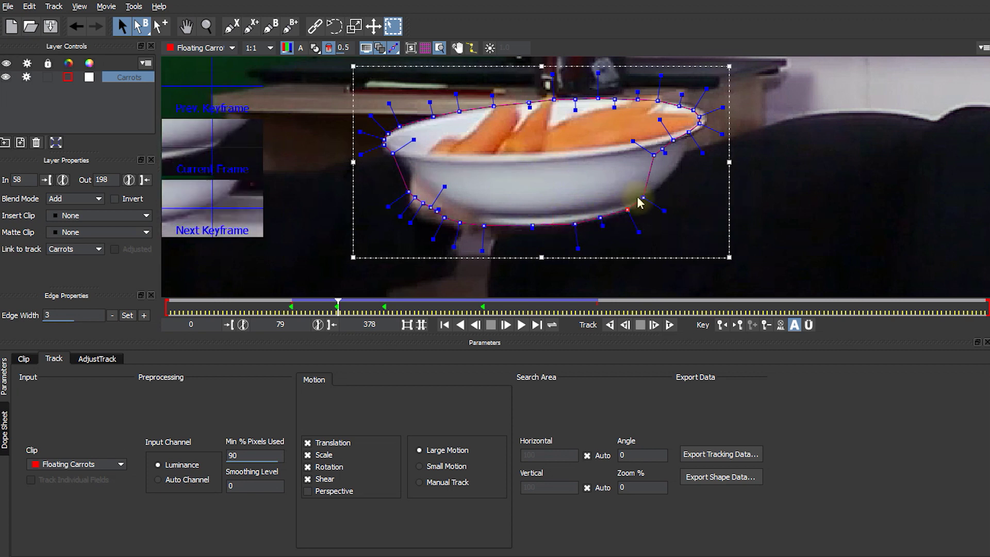
Move the frame 79 spline points onto the bowl's right edge and along the upper rim.
{"action": "left_click_drag", "start_coordinate": [654, 154], "coordinate": [671, 175]}
{"action": "left_click_drag", "start_coordinate": [662, 149], "coordinate": [682, 161]}
{"action": "left_click_drag", "start_coordinate": [674, 141], "coordinate": [704, 126]}
{"action": "left_click_drag", "start_coordinate": [700, 116], "coordinate": [706, 114]}
{"action": "left_click_drag", "start_coordinate": [679, 107], "coordinate": [637, 98]}
{"action": "left_click_drag", "start_coordinate": [576, 99], "coordinate": [565, 98]}
{"action": "left_click_drag", "start_coordinate": [554, 99], "coordinate": [550, 93]}
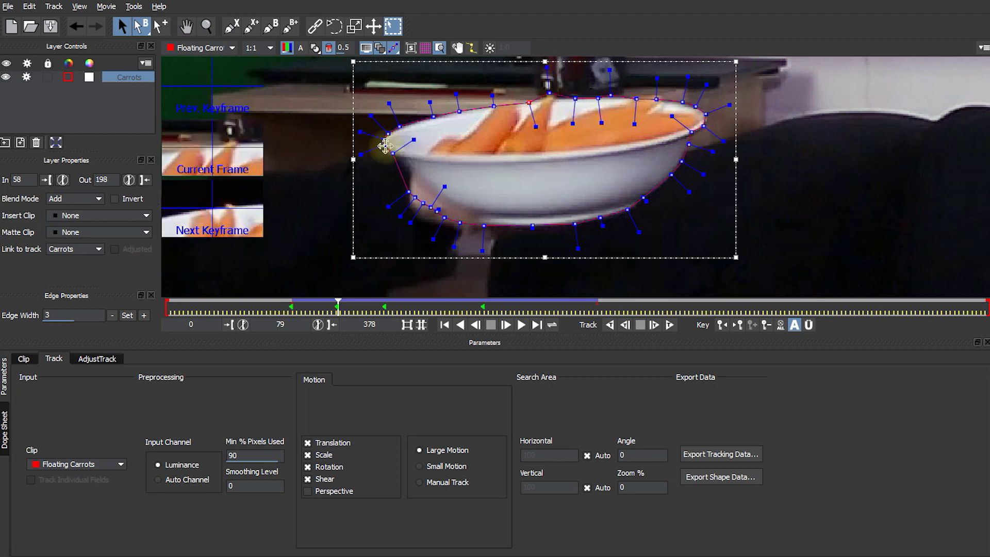
At frame 79, fit the points on the bowl's left rim and lower left side, and touch up the upper rim.
{"action": "left_click_drag", "start_coordinate": [384, 144], "coordinate": [381, 147]}
{"action": "left_click_drag", "start_coordinate": [409, 191], "coordinate": [404, 163]}
{"action": "left_click_drag", "start_coordinate": [423, 203], "coordinate": [428, 183]}
{"action": "left_click_drag", "start_coordinate": [460, 223], "coordinate": [477, 213]}
{"action": "left_click_drag", "start_coordinate": [529, 103], "coordinate": [532, 101]}
{"action": "left_click_drag", "start_coordinate": [658, 99], "coordinate": [657, 97]}
{"action": "left_click_drag", "start_coordinate": [628, 210], "coordinate": [627, 210]}
{"action": "left_click_drag", "start_coordinate": [404, 163], "coordinate": [402, 161]}
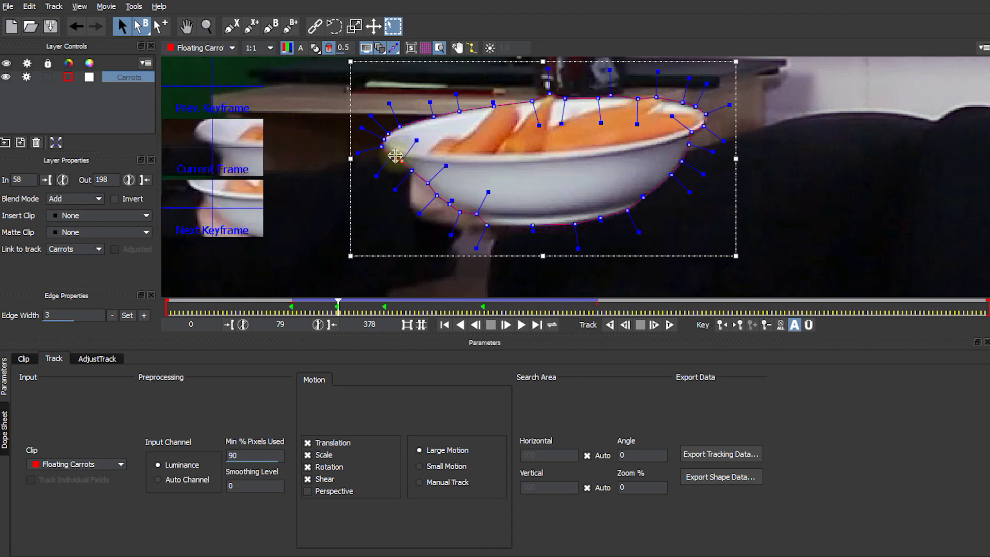
{"action": "left_click_drag", "start_coordinate": [459, 114], "coordinate": [461, 116]}
{"action": "key", "text": "z"}
{"action": "left_click_drag", "start_coordinate": [535, 176], "coordinate": [669, 178]}
{"action": "key", "text": "x"}
At frame 67, reposition and resize the whole spline to match the bowl's outline.
{"action": "left_click_drag", "start_coordinate": [337, 304], "coordinate": [319, 308]}
{"action": "key", "text": "x"}
{"action": "left_click_drag", "start_coordinate": [460, 220], "coordinate": [499, 113]}
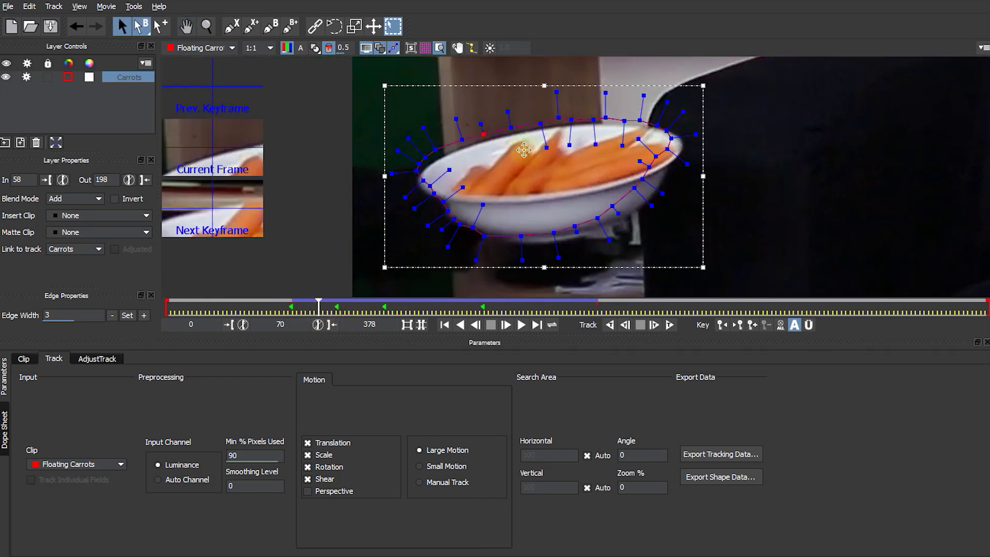
{"action": "left_click_drag", "start_coordinate": [315, 306], "coordinate": [307, 306]}
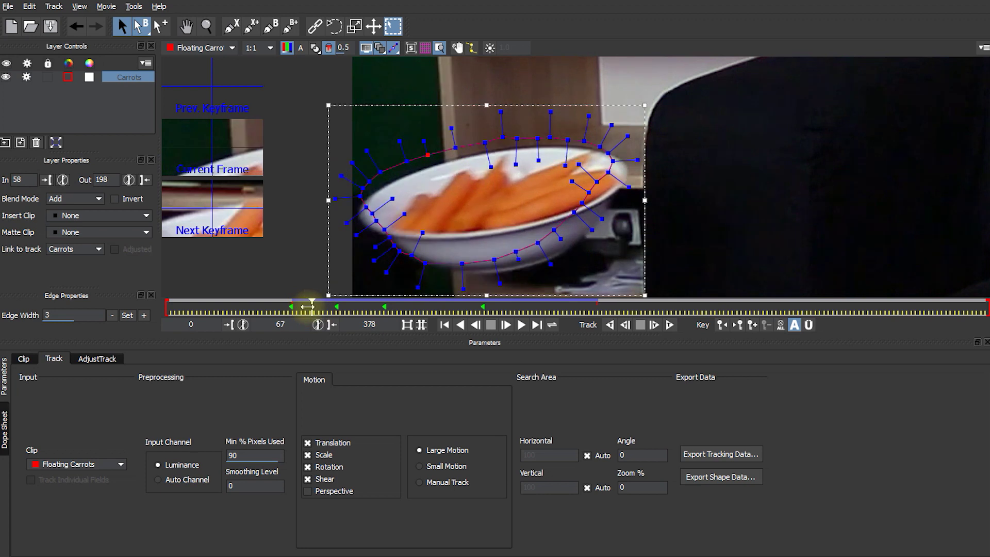
{"action": "left_click_drag", "start_coordinate": [643, 186], "coordinate": [652, 193]}
{"action": "left_click_drag", "start_coordinate": [334, 210], "coordinate": [326, 209]}
{"action": "left_click_drag", "start_coordinate": [327, 115], "coordinate": [332, 116]}
{"action": "left_click_drag", "start_coordinate": [652, 209], "coordinate": [658, 209]}
{"action": "key", "text": "z"}
{"action": "left_click_drag", "start_coordinate": [493, 188], "coordinate": [568, 80]}
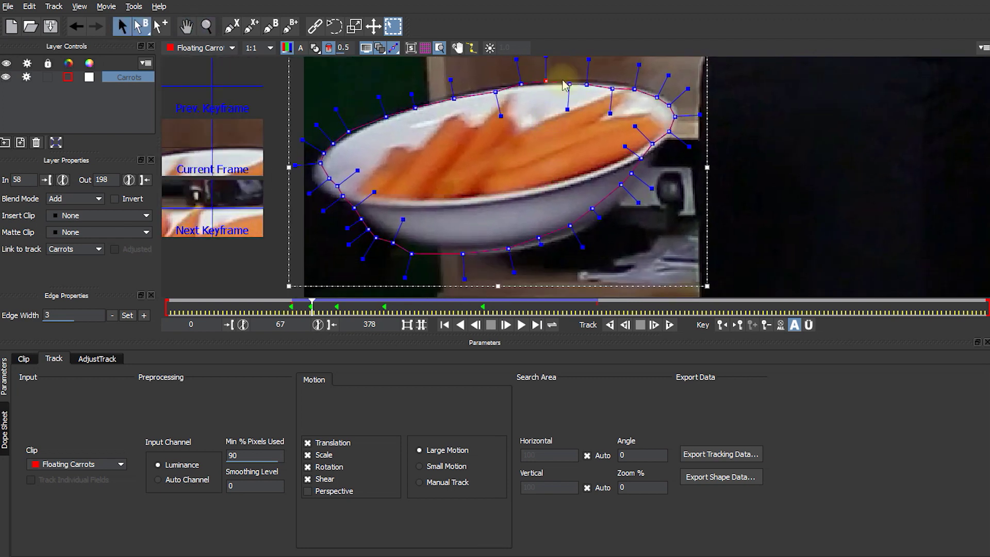
At frame 67, align the spline points with the bowl's left tip, lower left side and underside.
{"action": "left_click_drag", "start_coordinate": [321, 163], "coordinate": [312, 166]}
{"action": "left_click_drag", "start_coordinate": [329, 178], "coordinate": [366, 217]}
{"action": "left_click_drag", "start_coordinate": [368, 229], "coordinate": [377, 225]}
{"action": "left_click_drag", "start_coordinate": [376, 238], "coordinate": [407, 241]}
{"action": "left_click_drag", "start_coordinate": [412, 253], "coordinate": [430, 246]}
{"action": "left_click_drag", "start_coordinate": [509, 248], "coordinate": [547, 245]}
{"action": "left_click_drag", "start_coordinate": [570, 226], "coordinate": [579, 233]}
At frame 67, fit the points on the bowl's right side and upper rim, and fine-tune the left tip and underside.
{"action": "left_click_drag", "start_coordinate": [593, 209], "coordinate": [639, 176]}
{"action": "left_click_drag", "start_coordinate": [642, 157], "coordinate": [656, 147]}
{"action": "left_click_drag", "start_coordinate": [669, 131], "coordinate": [674, 133]}
{"action": "left_click_drag", "start_coordinate": [675, 117], "coordinate": [672, 104]}
{"action": "left_click_drag", "start_coordinate": [657, 97], "coordinate": [635, 86]}
{"action": "left_click_drag", "start_coordinate": [613, 88], "coordinate": [611, 84]}
{"action": "left_click_drag", "start_coordinate": [312, 183], "coordinate": [314, 183]}
{"action": "left_click_drag", "start_coordinate": [312, 167], "coordinate": [312, 167]}
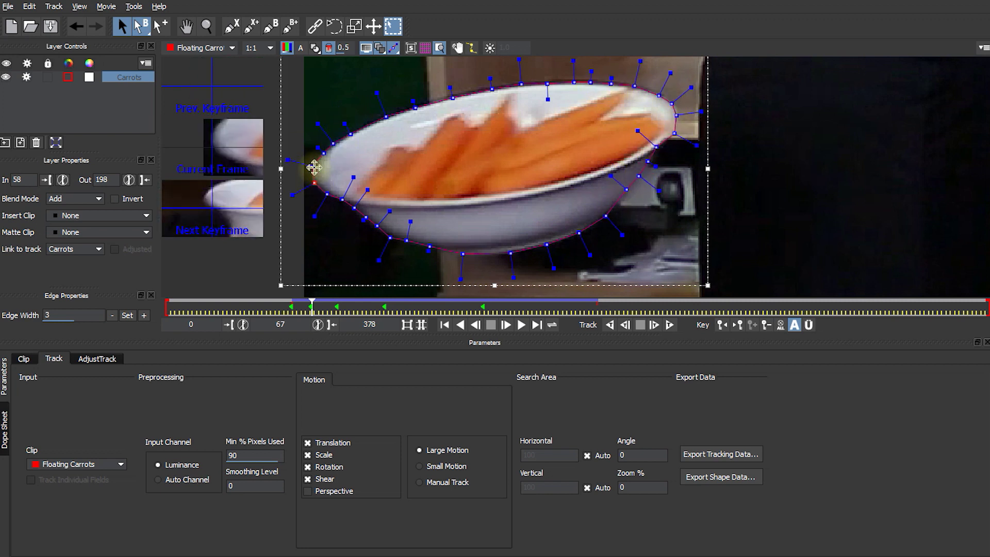
{"action": "left_click_drag", "start_coordinate": [391, 237], "coordinate": [391, 235]}
{"action": "left_click_drag", "start_coordinate": [463, 253], "coordinate": [463, 255]}
{"action": "left_click_drag", "start_coordinate": [655, 147], "coordinate": [671, 133]}
{"action": "left_click_drag", "start_coordinate": [676, 115], "coordinate": [678, 120]}
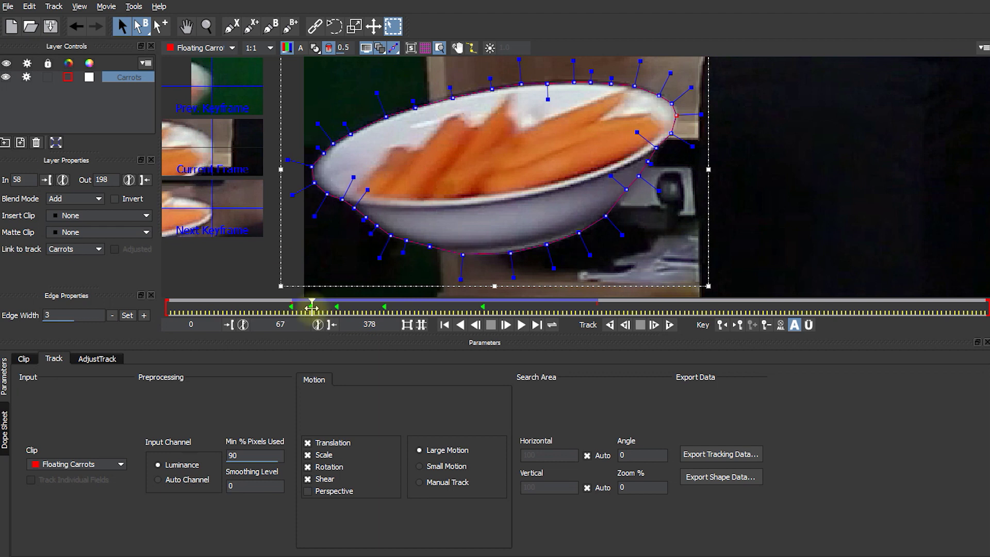
At frame 62, shift the whole spline onto the partly visible bowl and adjust its right edge points.
{"action": "left_click_drag", "start_coordinate": [312, 308], "coordinate": [299, 309]}
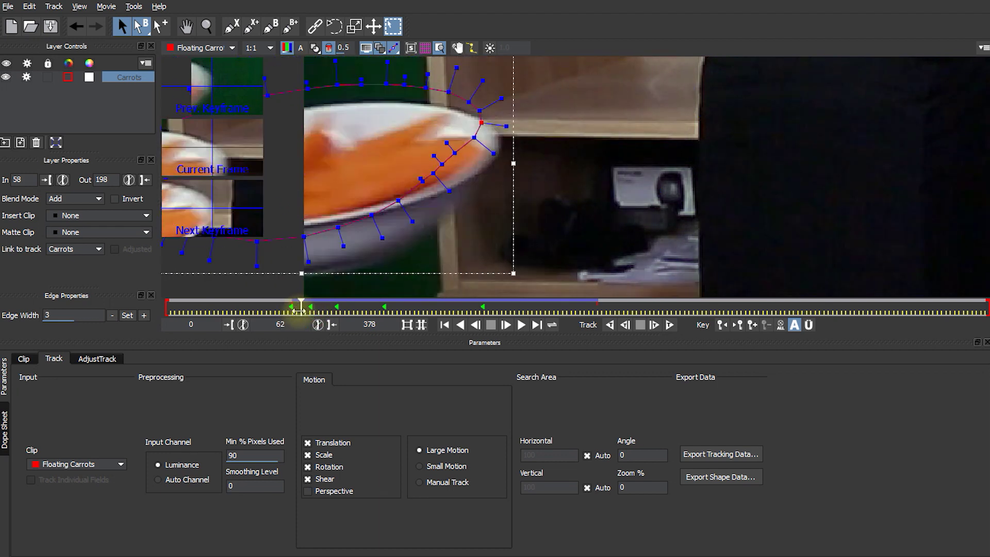
{"action": "left_click_drag", "start_coordinate": [510, 178], "coordinate": [526, 197]}
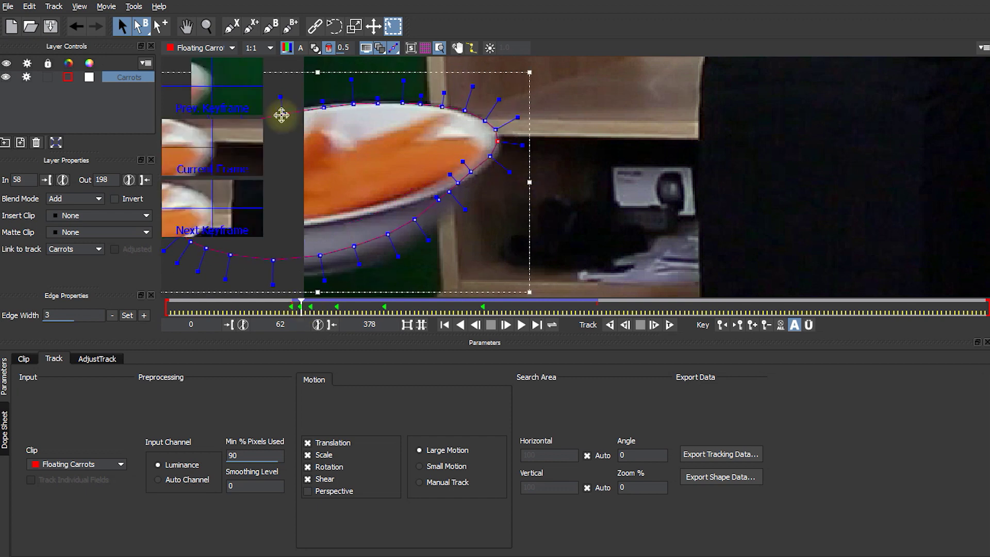
{"action": "mouse_move", "coordinate": [282, 115]}
{"action": "left_mouse_down"}
{"action": "mouse_move", "coordinate": [323, 250]}
{"action": "mouse_move", "coordinate": [354, 268]}
{"action": "mouse_move", "coordinate": [428, 230]}
{"action": "mouse_move", "coordinate": [485, 169]}
{"action": "left_mouse_up"}
{"action": "left_click_drag", "start_coordinate": [490, 156], "coordinate": [496, 155]}
At frames 60 and 59, shift the whole spline to match the bowl at the edge of the footage.
{"action": "left_click_drag", "start_coordinate": [301, 306], "coordinate": [296, 307]}
{"action": "left_click_drag", "start_coordinate": [433, 203], "coordinate": [441, 218]}
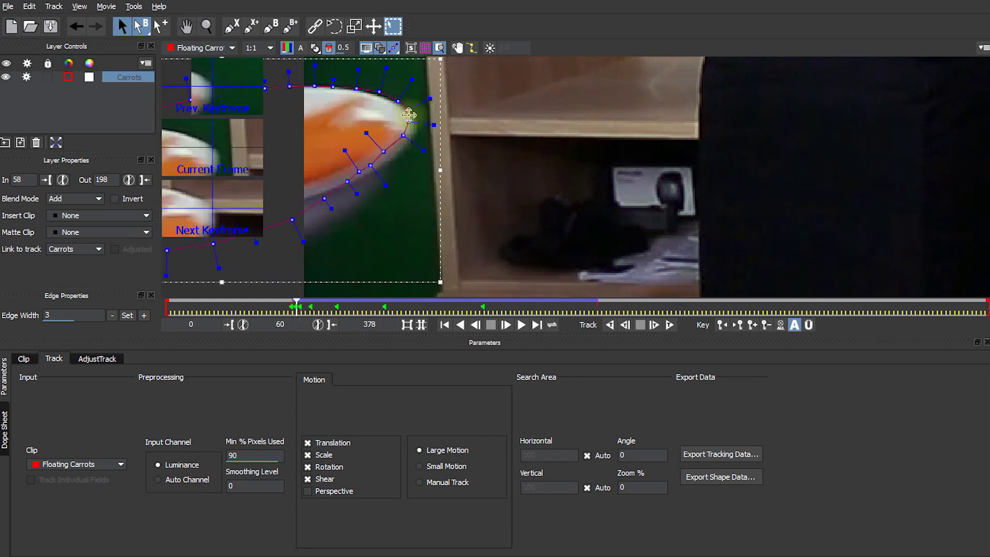
{"action": "mouse_move", "coordinate": [409, 116]}
{"action": "left_mouse_down"}
{"action": "mouse_move", "coordinate": [389, 159]}
{"action": "mouse_move", "coordinate": [294, 248]}
{"action": "mouse_move", "coordinate": [379, 91]}
{"action": "mouse_move", "coordinate": [369, 186]}
{"action": "mouse_move", "coordinate": [308, 251]}
{"action": "left_mouse_up"}
{"action": "left_click_drag", "start_coordinate": [296, 308], "coordinate": [294, 308]}
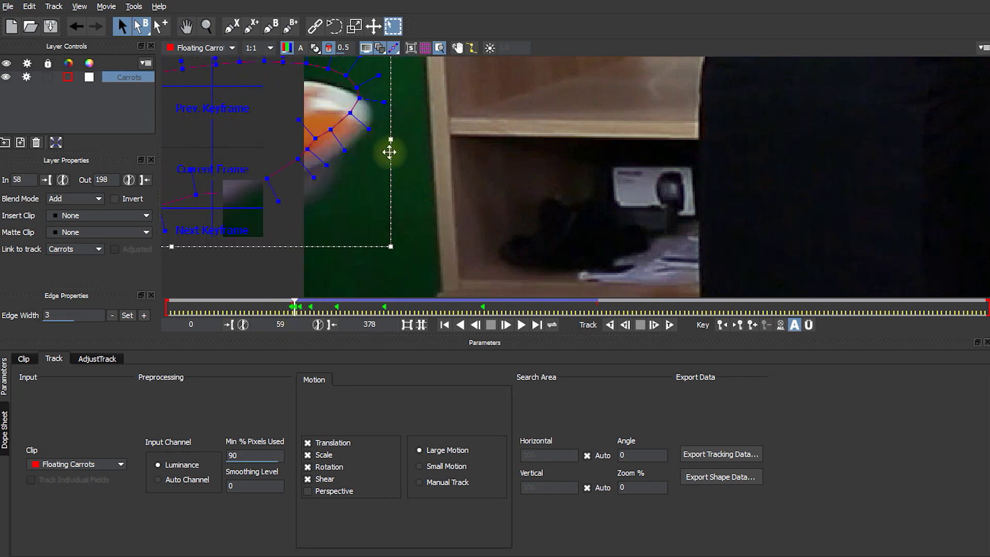
{"action": "left_click_drag", "start_coordinate": [314, 141], "coordinate": [327, 161]}
At frame 65, refine the spline points on the bowl's lower left side and right edge.
{"action": "left_click_drag", "start_coordinate": [295, 308], "coordinate": [422, 200]}
{"action": "key", "text": "x"}
{"action": "left_click_drag", "start_coordinate": [392, 217], "coordinate": [388, 221]}
{"action": "left_click_drag", "start_coordinate": [356, 193], "coordinate": [354, 195]}
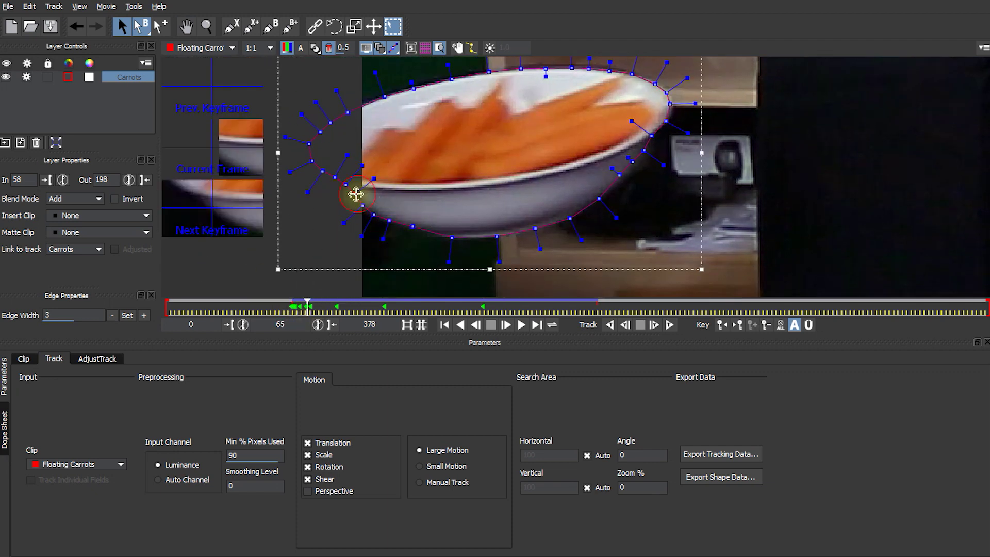
{"action": "left_click_drag", "start_coordinate": [619, 175], "coordinate": [640, 166]}
{"action": "left_click_drag", "start_coordinate": [644, 151], "coordinate": [651, 152]}
{"action": "left_click_drag", "start_coordinate": [669, 104], "coordinate": [656, 80]}
At frame 63, fit the spline points to the bowl's underside, right edge and upper rim.
{"action": "left_click_drag", "start_coordinate": [308, 308], "coordinate": [303, 307]}
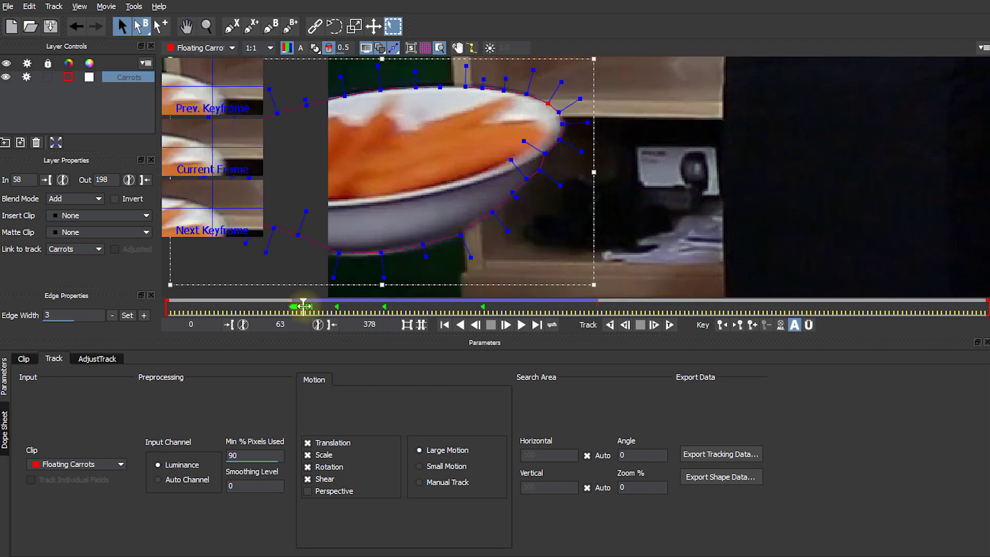
{"action": "left_click_drag", "start_coordinate": [336, 258], "coordinate": [295, 252]}
{"action": "left_click_drag", "start_coordinate": [385, 253], "coordinate": [380, 254]}
{"action": "left_click_drag", "start_coordinate": [427, 246], "coordinate": [424, 247]}
{"action": "left_click_drag", "start_coordinate": [512, 193], "coordinate": [515, 196]}
{"action": "left_click_drag", "start_coordinate": [527, 179], "coordinate": [540, 168]}
{"action": "left_click_drag", "start_coordinate": [562, 124], "coordinate": [559, 111]}
{"action": "left_click_drag", "start_coordinate": [306, 105], "coordinate": [305, 102]}
{"action": "left_click", "coordinate": [345, 96]}
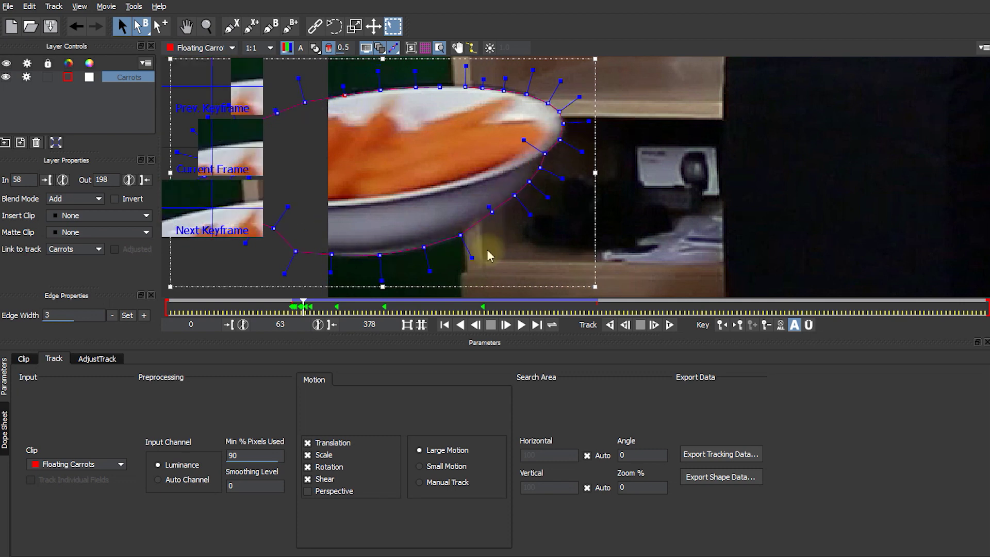
Check how closely the spline follows the bowl's outline at frame 69.
{"action": "left_click_drag", "start_coordinate": [304, 313], "coordinate": [316, 313]}
{"action": "key", "text": "x"}
{"action": "left_click_drag", "start_coordinate": [670, 193], "coordinate": [619, 216]}
{"action": "key", "text": "z"}
{"action": "left_click_drag", "start_coordinate": [704, 194], "coordinate": [629, 172]}
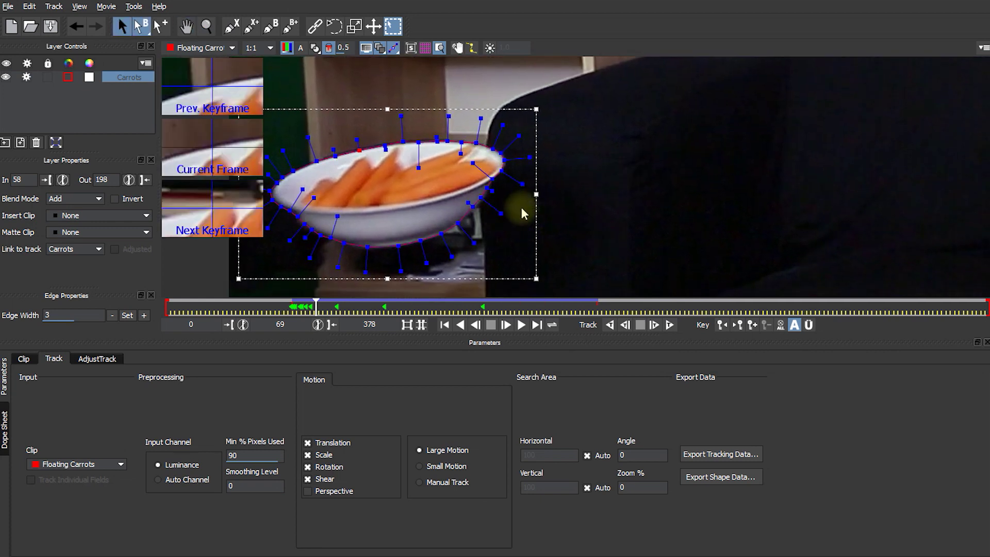
{"action": "key", "text": "z"}
{"action": "left_click_drag", "start_coordinate": [489, 213], "coordinate": [492, 173]}
{"action": "left_click_drag", "start_coordinate": [626, 184], "coordinate": [535, 260]}
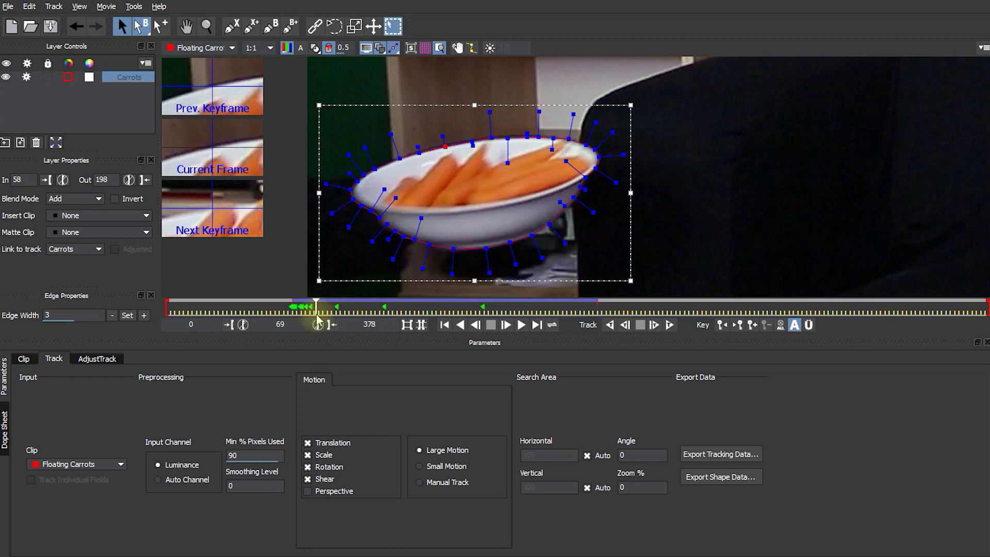
At frame 72, fit the spline points to the bowl's rim, right side and underside.
{"action": "left_click_drag", "start_coordinate": [316, 307], "coordinate": [321, 307]}
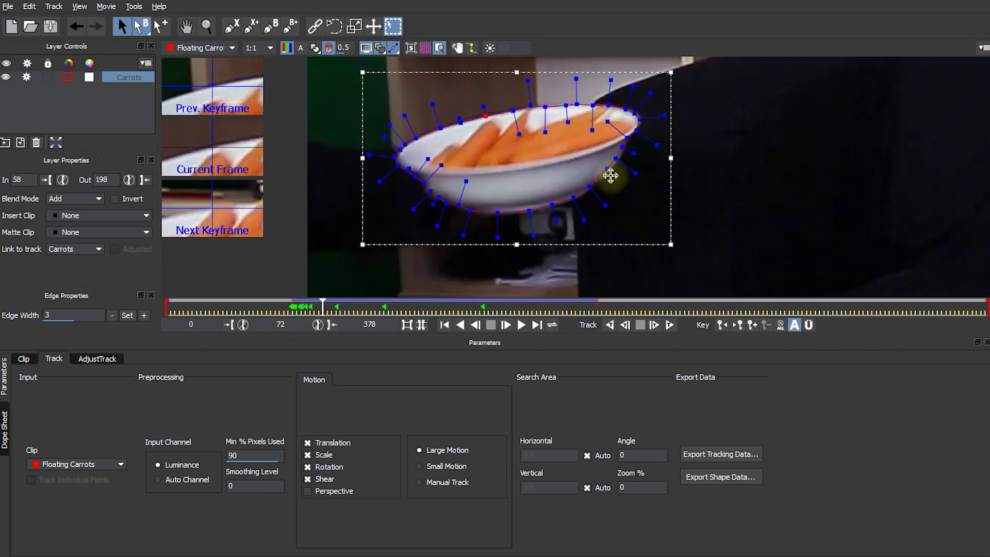
{"action": "key", "text": "z"}
{"action": "left_click_drag", "start_coordinate": [584, 173], "coordinate": [580, 78]}
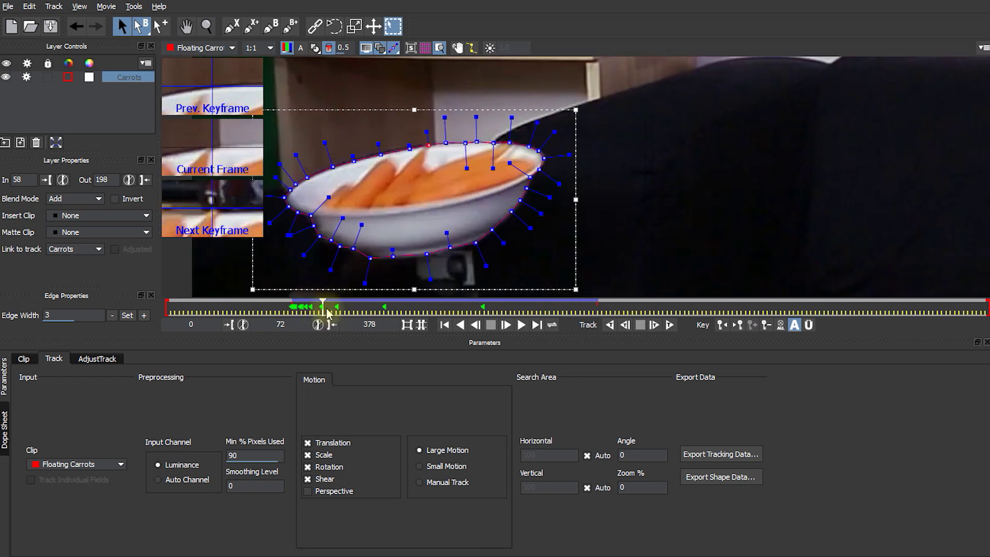
At frame 76, adjust the spline points on the bowl's lower left side, along the fingers holding it.
{"action": "left_click", "coordinate": [332, 312]}
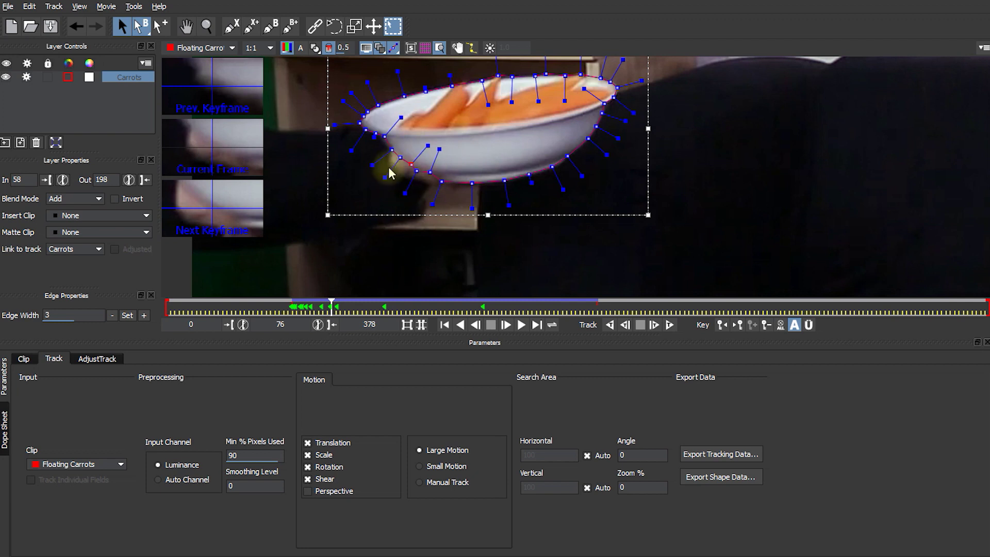
{"action": "left_click_drag", "start_coordinate": [441, 181], "coordinate": [443, 182]}
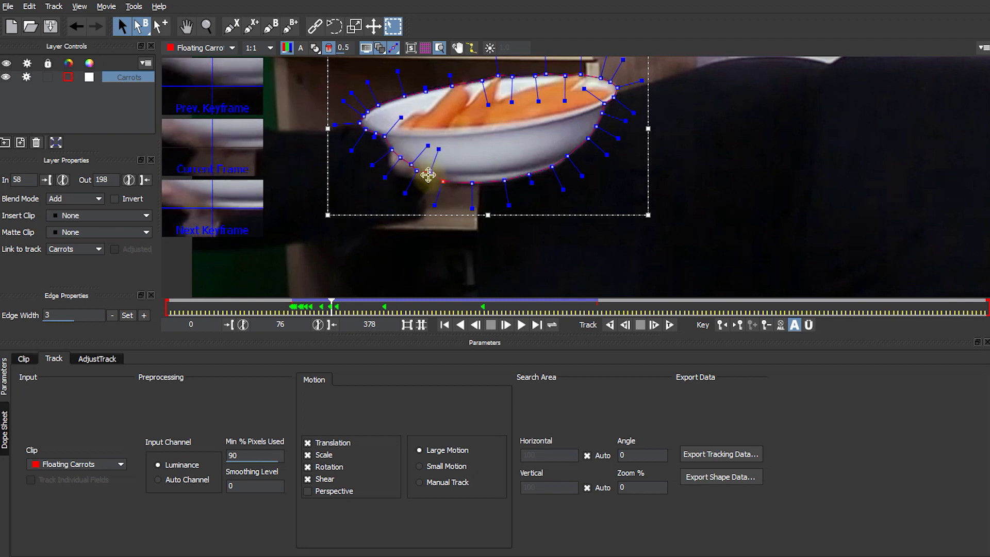
{"action": "left_click_drag", "start_coordinate": [400, 158], "coordinate": [392, 148]}
{"action": "left_click_drag", "start_coordinate": [384, 136], "coordinate": [412, 164]}
At frame 92, shrink the whole spline to the size of the bowl.
{"action": "left_click_drag", "start_coordinate": [332, 309], "coordinate": [355, 310]}
{"action": "key", "text": "z"}
{"action": "left_click_drag", "start_coordinate": [763, 222], "coordinate": [652, 289]}
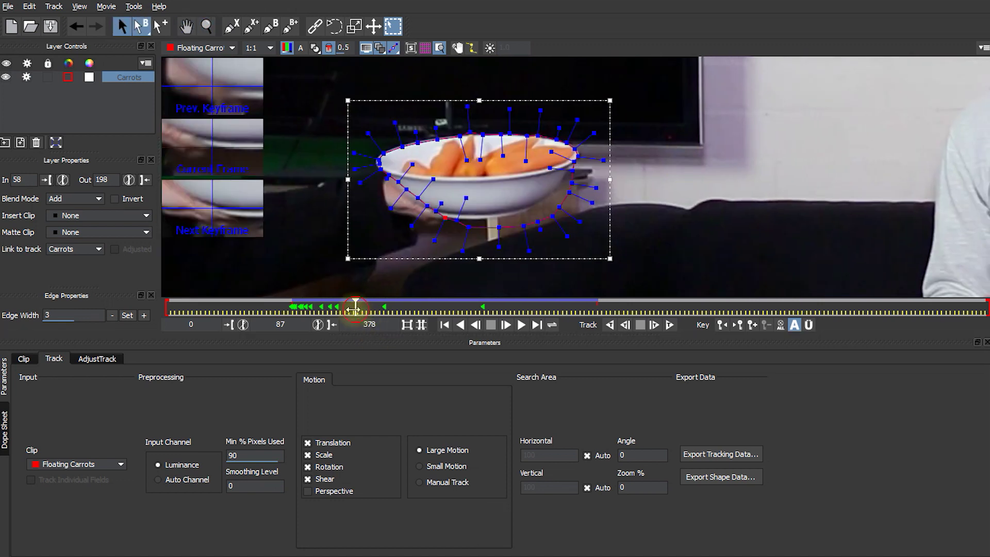
{"action": "mouse_move", "coordinate": [354, 307]}
{"action": "left_mouse_down"}
{"action": "mouse_move", "coordinate": [337, 307]}
{"action": "mouse_move", "coordinate": [379, 307]}
{"action": "mouse_move", "coordinate": [367, 308]}
{"action": "left_mouse_up"}
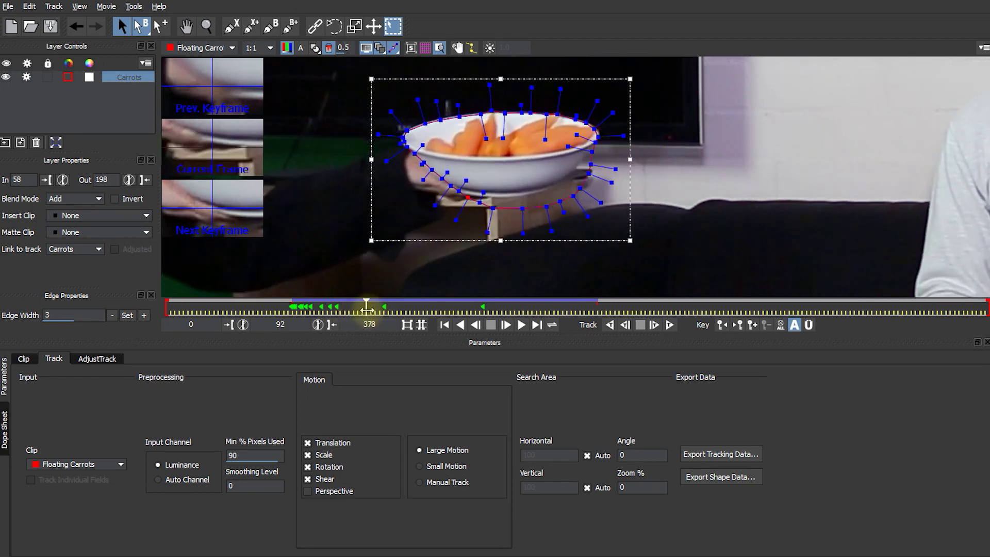
{"action": "left_click_drag", "start_coordinate": [630, 240], "coordinate": [607, 225]}
{"action": "key", "text": "z"}
{"action": "left_click_drag", "start_coordinate": [487, 181], "coordinate": [508, 111]}
Select the spline's lower left points at frame 92 and nudge them three increments left and one down.
{"action": "left_click", "coordinate": [294, 139]}
{"action": "left_click_drag", "start_coordinate": [325, 158], "coordinate": [475, 226]}
{"action": "key", "text": "Left"}
{"action": "key", "text": "Left"}
{"action": "key", "text": "Left"}
{"action": "key", "text": "Down"}
At frame 92, nudge the left rim points one increment left and the upper rim points one increment up.
{"action": "left_click", "coordinate": [451, 238]}
{"action": "left_click_drag", "start_coordinate": [332, 88], "coordinate": [365, 129]}
{"action": "key", "text": "Left"}
{"action": "left_click_drag", "start_coordinate": [408, 57], "coordinate": [676, 135]}
{"action": "key", "text": "Up"}
Fine-tune individual frame 92 spline points on the bowl's upper rim and right side.
{"action": "left_click_drag", "start_coordinate": [504, 97], "coordinate": [503, 103]}
{"action": "left_click_drag", "start_coordinate": [610, 106], "coordinate": [612, 108]}
{"action": "left_click_drag", "start_coordinate": [669, 170], "coordinate": [659, 168]}
{"action": "left_click_drag", "start_coordinate": [640, 191], "coordinate": [649, 189]}
{"action": "left_click", "coordinate": [593, 237]}
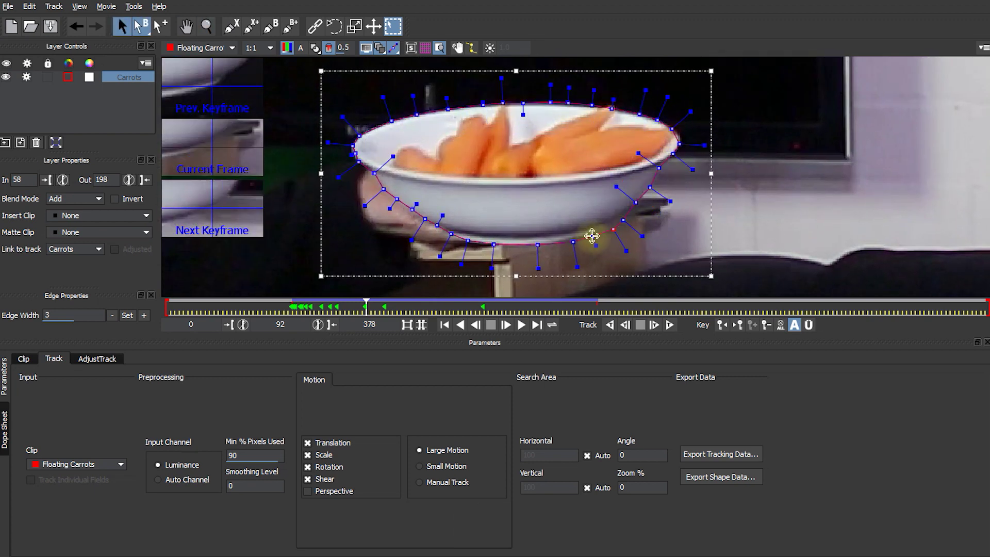
{"action": "key", "text": "z"}
{"action": "left_click_drag", "start_coordinate": [592, 237], "coordinate": [561, 273]}
At frame 87, refine the spline points along the bowl's upper rim, left side and underside.
{"action": "left_click_drag", "start_coordinate": [364, 309], "coordinate": [354, 309]}
{"action": "key", "text": "x"}
{"action": "left_click_drag", "start_coordinate": [512, 199], "coordinate": [645, 257]}
{"action": "left_click", "coordinate": [702, 248]}
{"action": "left_click_drag", "start_coordinate": [604, 214], "coordinate": [601, 212]}
{"action": "left_click_drag", "start_coordinate": [509, 122], "coordinate": [510, 122]}
{"action": "left_click_drag", "start_coordinate": [330, 122], "coordinate": [386, 160]}
{"action": "left_click_drag", "start_coordinate": [418, 194], "coordinate": [417, 195]}
{"action": "left_click_drag", "start_coordinate": [432, 203], "coordinate": [431, 205]}
{"action": "left_click_drag", "start_coordinate": [479, 230], "coordinate": [476, 232]}
{"action": "left_click_drag", "start_coordinate": [496, 236], "coordinate": [496, 235]}
At frame 95, refine the spline's fit around the bowl and save the project.
{"action": "left_click_drag", "start_coordinate": [353, 308], "coordinate": [372, 309]}
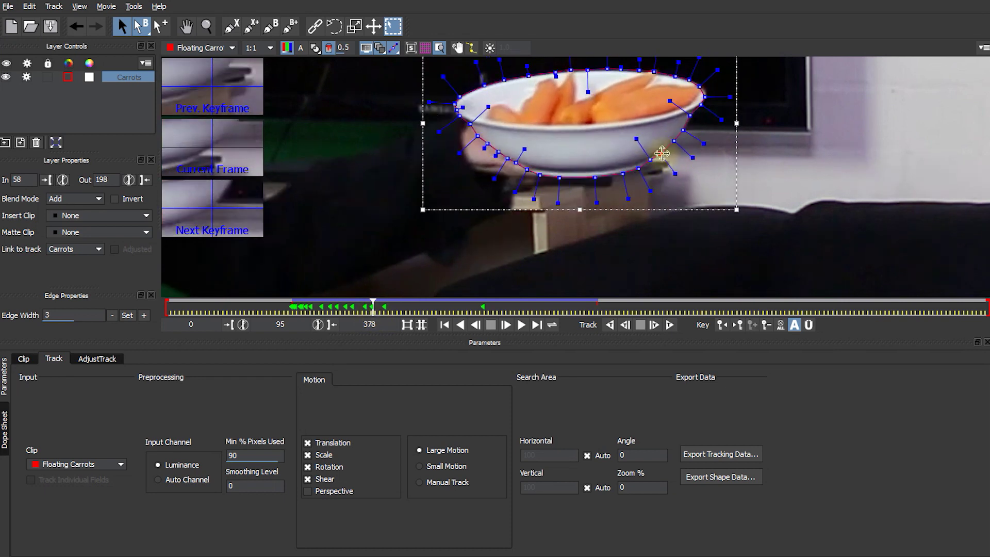
{"action": "key", "text": "ctrl+s"}
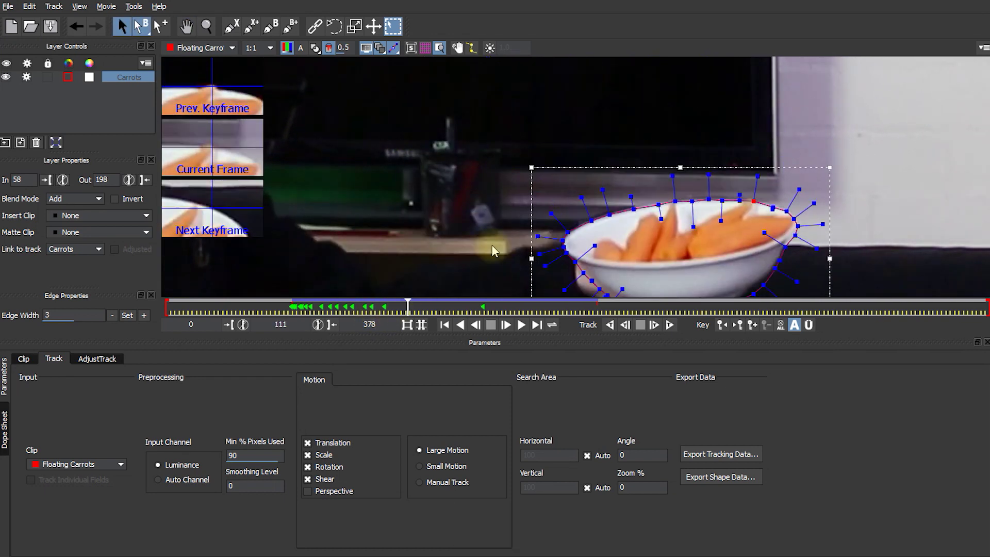
At frame 110, resize the spline to the bowl and adjust its left rim and underside points.
{"action": "mouse_move", "coordinate": [408, 308]}
{"action": "left_mouse_down"}
{"action": "mouse_move", "coordinate": [393, 309]}
{"action": "mouse_move", "coordinate": [405, 309]}
{"action": "left_mouse_up"}
{"action": "left_click_drag", "start_coordinate": [514, 276], "coordinate": [515, 267]}
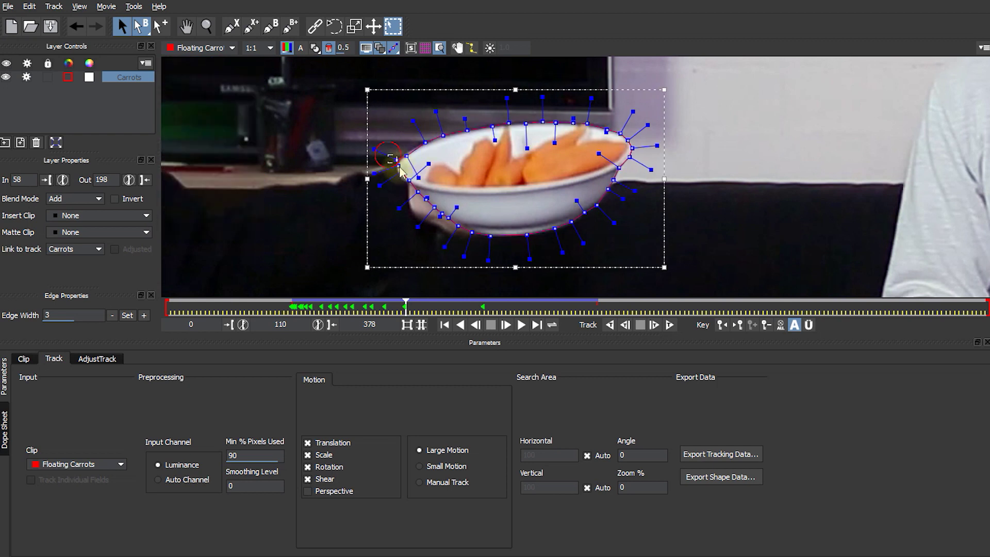
{"action": "left_click", "coordinate": [409, 157]}
{"action": "left_click_drag", "start_coordinate": [408, 157], "coordinate": [403, 177]}
{"action": "left_click_drag", "start_coordinate": [459, 229], "coordinate": [462, 224]}
{"action": "left_click_drag", "start_coordinate": [572, 222], "coordinate": [571, 222]}
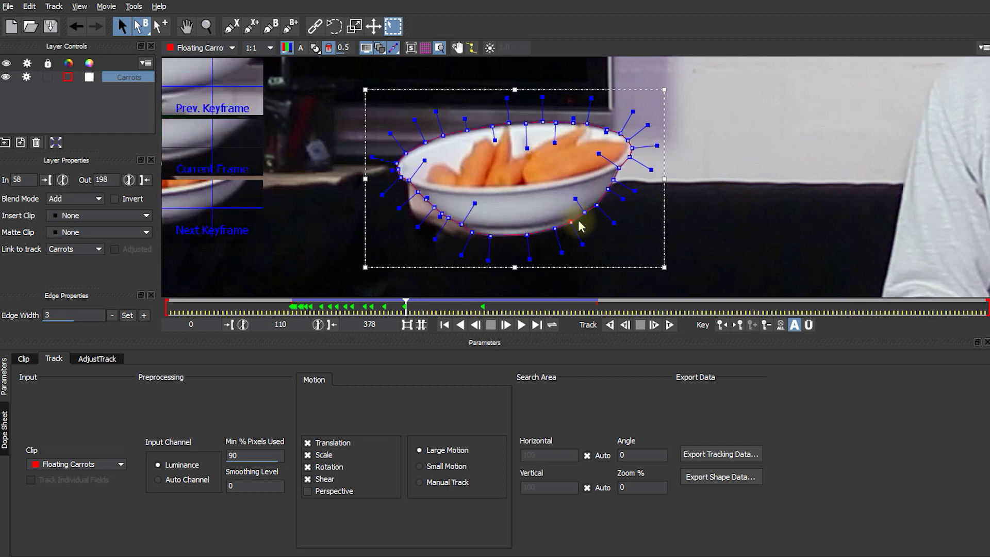
On a frame between 101 and 110, adjust the spline's underside points and check its upper and left rim points.
{"action": "left_click_drag", "start_coordinate": [406, 310], "coordinate": [394, 310]}
{"action": "left_click_drag", "start_coordinate": [540, 163], "coordinate": [446, 185]}
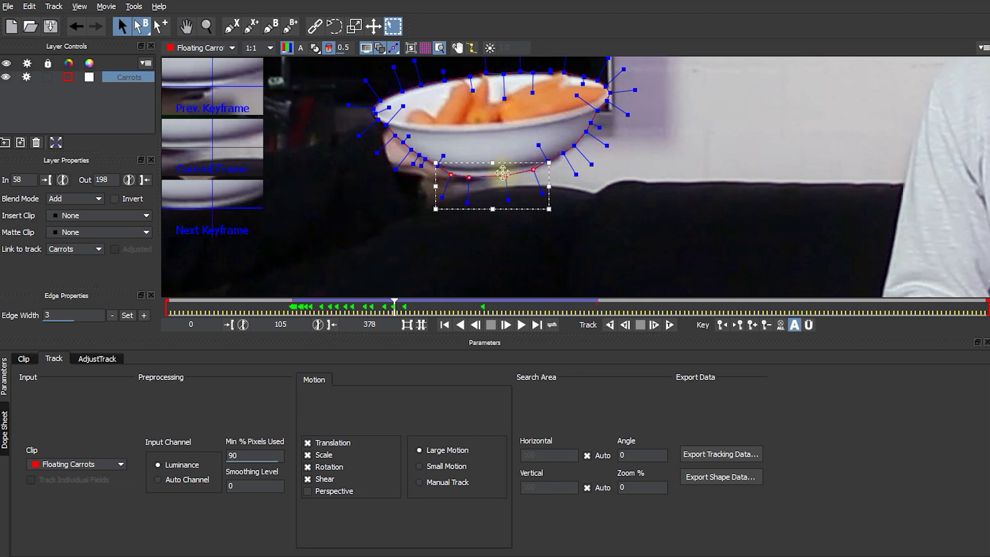
{"action": "left_click_drag", "start_coordinate": [504, 172], "coordinate": [503, 175]}
{"action": "left_click", "coordinate": [558, 75]}
{"action": "left_click_drag", "start_coordinate": [364, 96], "coordinate": [389, 129]}
{"action": "left_click", "coordinate": [440, 209]}
Between frame 110 and the last keyframe, fit the spline points to the bowl's right side, underside and rim.
{"action": "left_click_drag", "start_coordinate": [394, 308], "coordinate": [432, 308]}
{"action": "key", "text": "x"}
{"action": "left_click_drag", "start_coordinate": [619, 212], "coordinate": [593, 91]}
{"action": "left_click_drag", "start_coordinate": [614, 206], "coordinate": [462, 250]}
{"action": "left_click_drag", "start_coordinate": [527, 264], "coordinate": [527, 269]}
{"action": "left_click", "coordinate": [527, 274]}
{"action": "left_click_drag", "start_coordinate": [608, 205], "coordinate": [609, 209]}
{"action": "left_click_drag", "start_coordinate": [528, 93], "coordinate": [528, 94]}
{"action": "left_click_drag", "start_coordinate": [451, 208], "coordinate": [450, 209]}
At frame 115, fit the spline's underside points and right rim points to the bowl.
{"action": "left_click_drag", "start_coordinate": [432, 308], "coordinate": [415, 310]}
{"action": "left_click_drag", "start_coordinate": [438, 180], "coordinate": [571, 139]}
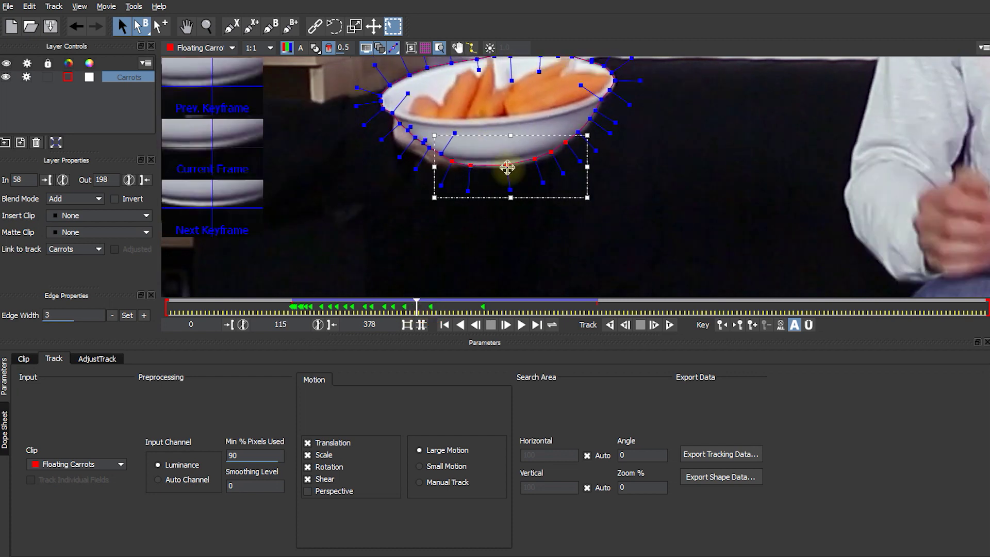
{"action": "left_click_drag", "start_coordinate": [506, 168], "coordinate": [509, 170]}
{"action": "left_click", "coordinate": [552, 153]}
{"action": "left_click_drag", "start_coordinate": [612, 85], "coordinate": [614, 86]}
{"action": "key", "text": "x"}
{"action": "left_click_drag", "start_coordinate": [569, 68], "coordinate": [570, 84]}
{"action": "left_click", "coordinate": [593, 76]}
At frame 133, resize the spline vertically to match the bowl and adjust its left rim points.
{"action": "left_click_drag", "start_coordinate": [416, 301], "coordinate": [455, 301]}
{"action": "key", "text": "x"}
{"action": "left_click_drag", "start_coordinate": [611, 207], "coordinate": [602, 166]}
{"action": "key", "text": "ctrl+z"}
{"action": "left_click_drag", "start_coordinate": [561, 261], "coordinate": [561, 255]}
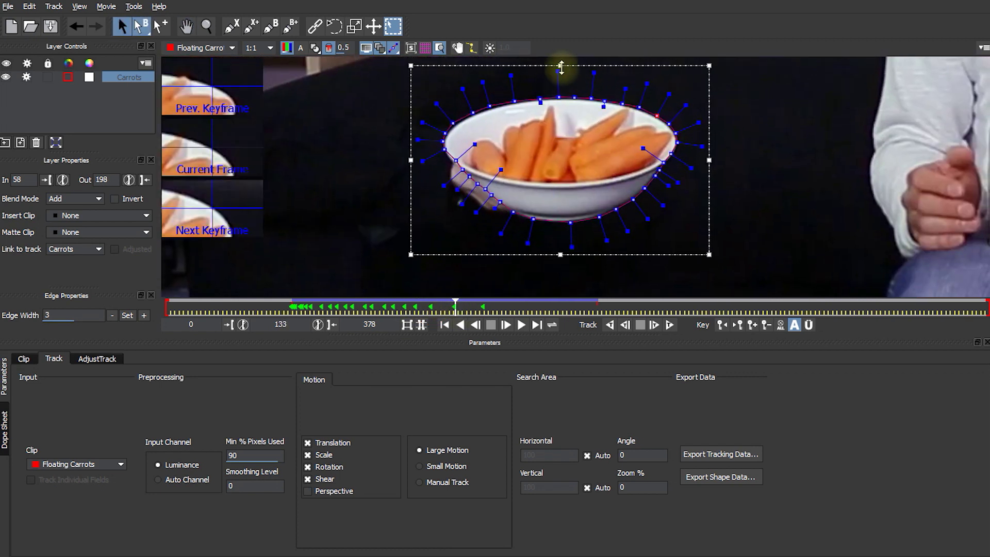
{"action": "left_click_drag", "start_coordinate": [561, 65], "coordinate": [561, 68]}
{"action": "left_click_drag", "start_coordinate": [434, 157], "coordinate": [458, 120]}
{"action": "left_click_drag", "start_coordinate": [452, 125], "coordinate": [454, 128]}
{"action": "left_click", "coordinate": [471, 154]}
{"action": "left_click", "coordinate": [616, 208]}
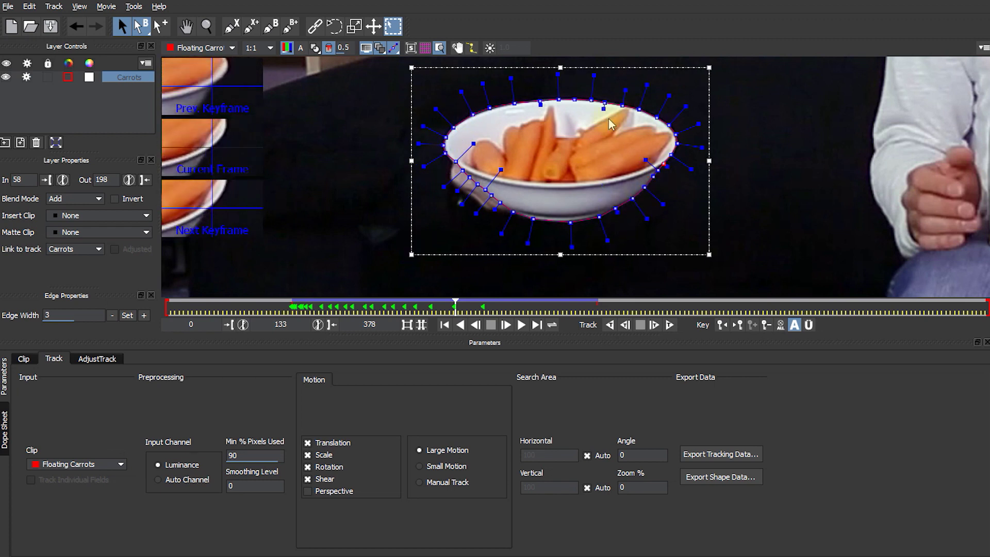
At frame 128, adjust the spline's height and fit its underside, right side and lower-left points to the bowl.
{"action": "left_click_drag", "start_coordinate": [456, 304], "coordinate": [443, 308]}
{"action": "left_click_drag", "start_coordinate": [479, 202], "coordinate": [607, 232]}
{"action": "left_click_drag", "start_coordinate": [542, 257], "coordinate": [542, 261]}
{"action": "left_click_drag", "start_coordinate": [558, 228], "coordinate": [558, 224]}
{"action": "left_click", "coordinate": [604, 214]}
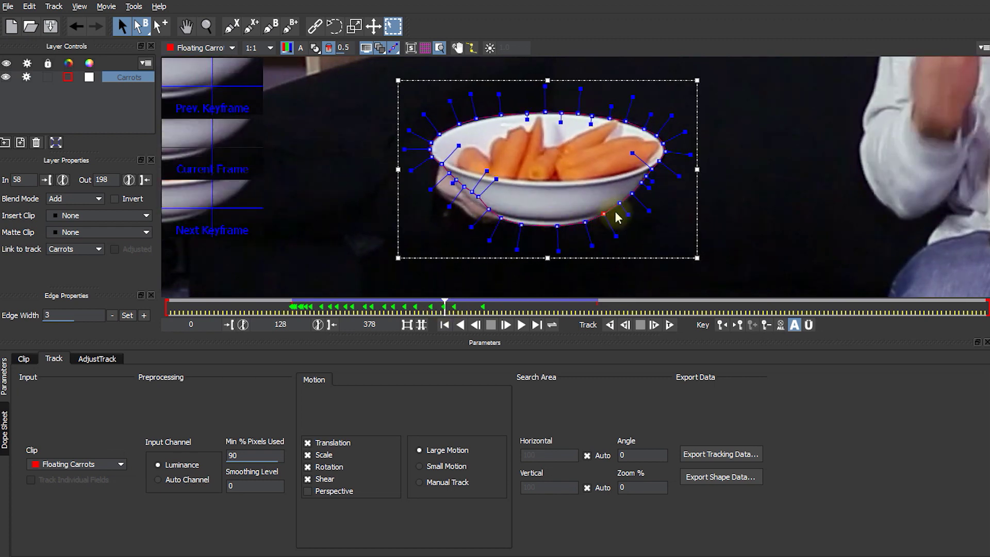
{"action": "left_click_drag", "start_coordinate": [652, 169], "coordinate": [649, 168]}
{"action": "left_click_drag", "start_coordinate": [464, 187], "coordinate": [462, 190]}
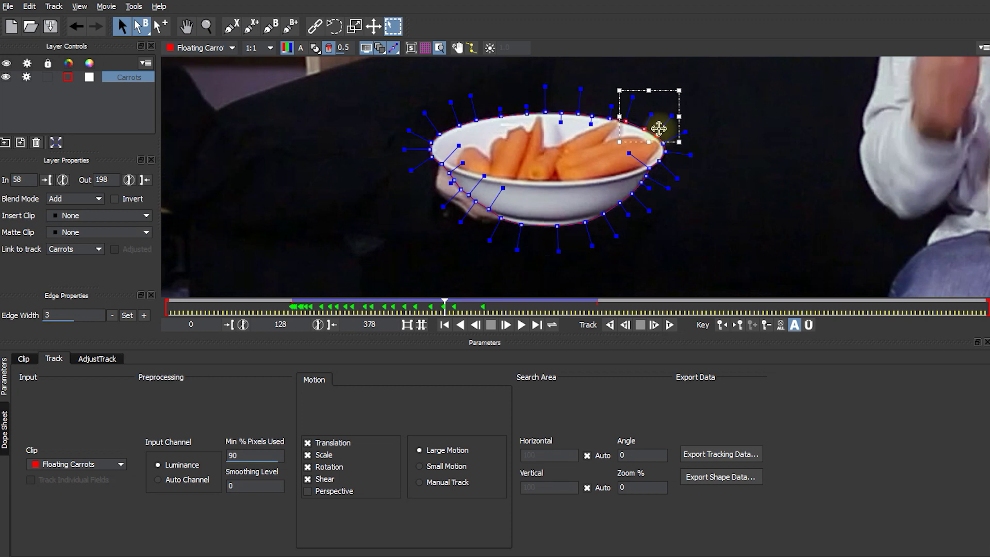
At frame 118, adjust the spline points along the bowl's right side and underside.
{"action": "left_click_drag", "start_coordinate": [444, 306], "coordinate": [421, 307]}
{"action": "left_click_drag", "start_coordinate": [578, 201], "coordinate": [463, 138]}
{"action": "left_click", "coordinate": [605, 132]}
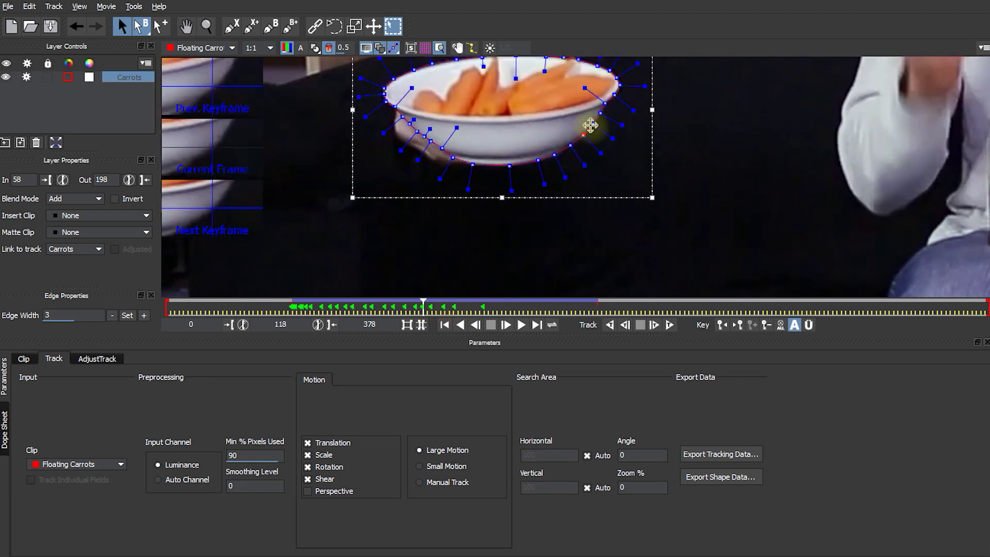
Between frames 133 and 147, adjust the spline's right side and upper-left rim points, undoing the last change.
{"action": "mouse_move", "coordinate": [422, 308]}
{"action": "left_mouse_down"}
{"action": "mouse_move", "coordinate": [485, 308]}
{"action": "mouse_move", "coordinate": [469, 309]}
{"action": "left_mouse_up"}
{"action": "left_click_drag", "start_coordinate": [707, 267], "coordinate": [594, 174]}
{"action": "left_click_drag", "start_coordinate": [751, 181], "coordinate": [741, 223]}
{"action": "mouse_move", "coordinate": [526, 143]}
{"action": "left_mouse_down"}
{"action": "mouse_move", "coordinate": [459, 93]}
{"action": "mouse_move", "coordinate": [487, 98]}
{"action": "left_mouse_up"}
{"action": "key", "text": "ctrl+z"}
{"action": "left_click", "coordinate": [539, 117]}
At frame 176, lower the spline's underside points onto the bowl's base and refine its lower-right points.
{"action": "left_click_drag", "start_coordinate": [473, 310], "coordinate": [549, 308]}
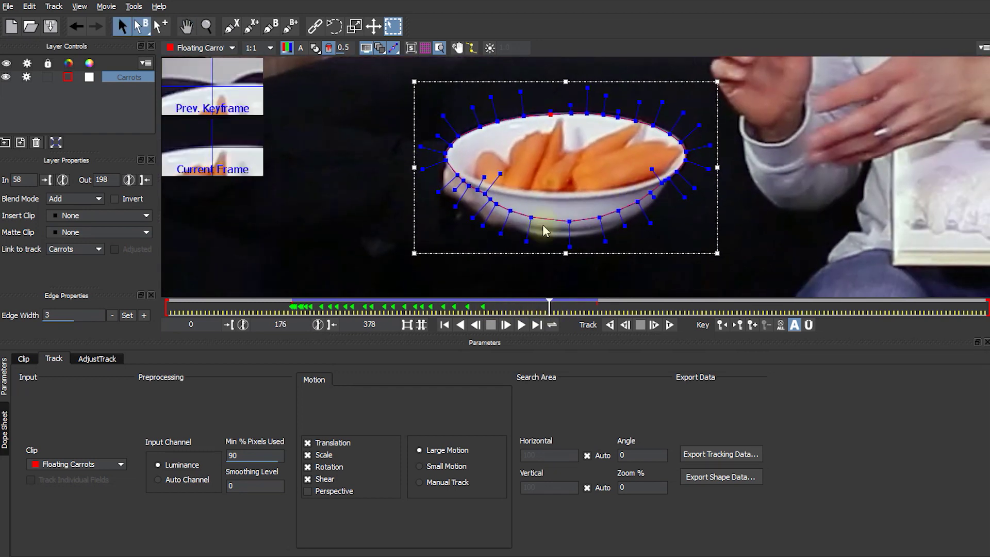
{"action": "left_click_drag", "start_coordinate": [460, 168], "coordinate": [673, 248]}
{"action": "left_click_drag", "start_coordinate": [571, 243], "coordinate": [570, 251]}
{"action": "left_click", "coordinate": [652, 214]}
{"action": "left_click_drag", "start_coordinate": [638, 211], "coordinate": [640, 212]}
{"action": "left_click_drag", "start_coordinate": [650, 198], "coordinate": [652, 202]}
{"action": "left_click_drag", "start_coordinate": [664, 181], "coordinate": [666, 182]}
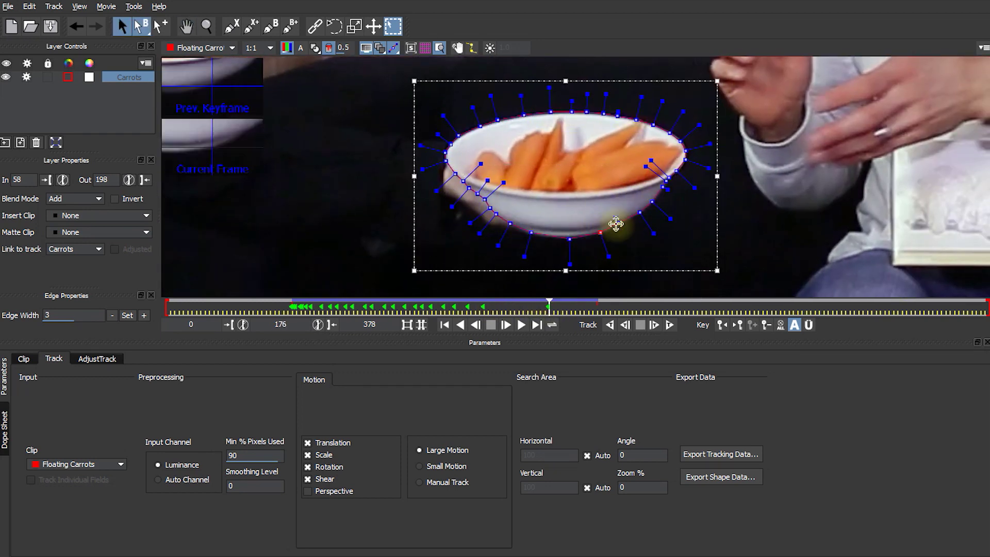
At frame 164, fit the spline's lower-left and lower-right points to the bowl's edge.
{"action": "left_click_drag", "start_coordinate": [549, 308], "coordinate": [523, 307]}
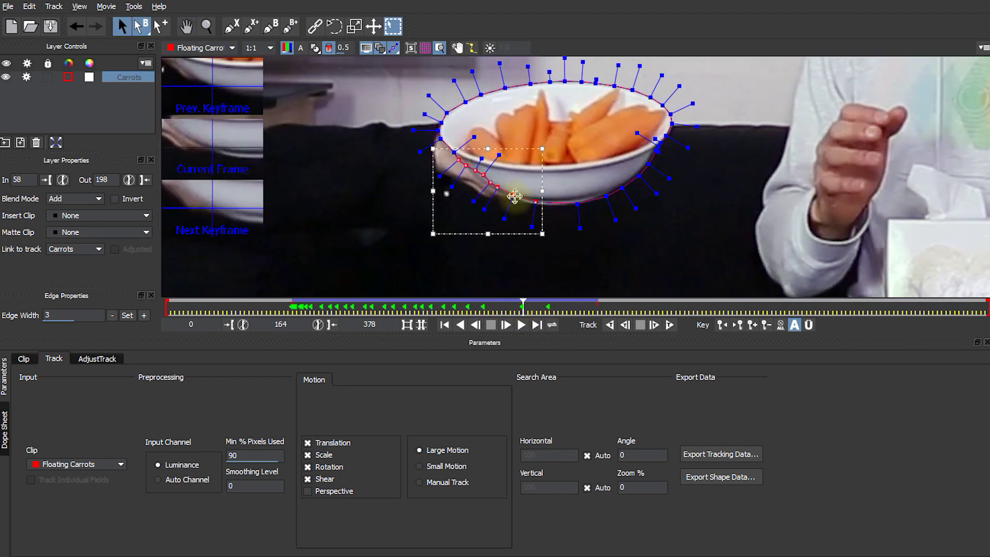
{"action": "left_click_drag", "start_coordinate": [463, 158], "coordinate": [463, 160]}
{"action": "left_click_drag", "start_coordinate": [470, 83], "coordinate": [464, 117]}
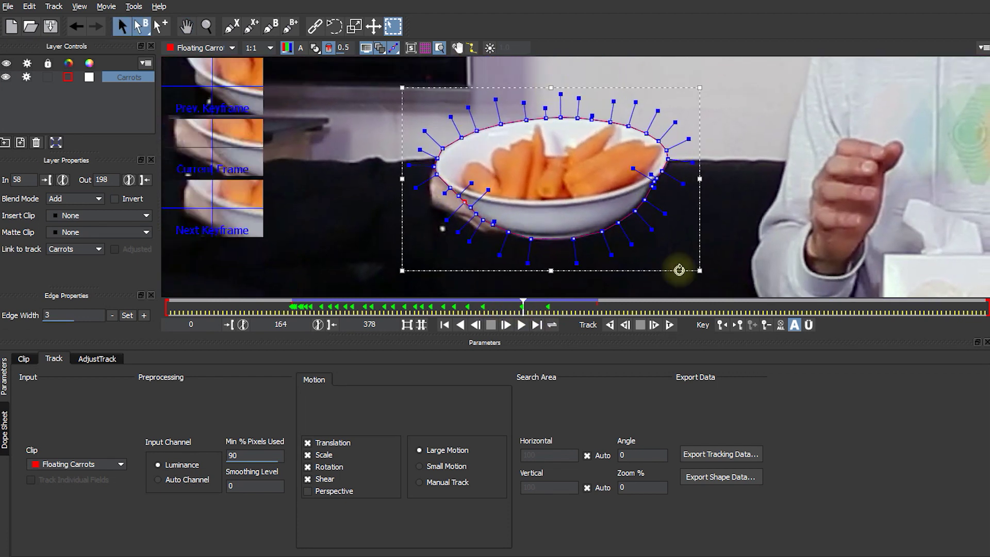
{"action": "left_click_drag", "start_coordinate": [593, 259], "coordinate": [650, 187]}
Refine the spline's lower edge on in-between frames from 147 to 164, and check the fit at frame 160.
{"action": "left_click_drag", "start_coordinate": [520, 307], "coordinate": [506, 307]}
{"action": "left_click_drag", "start_coordinate": [477, 238], "coordinate": [483, 240]}
{"action": "left_click_drag", "start_coordinate": [503, 308], "coordinate": [495, 307]}
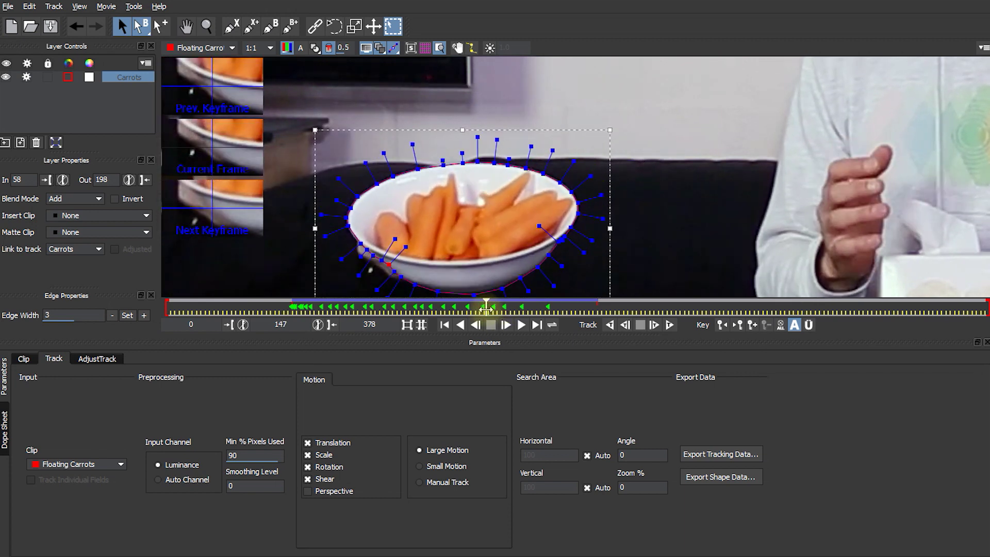
{"action": "left_click", "coordinate": [516, 307]}
{"action": "left_click_drag", "start_coordinate": [515, 306], "coordinate": [514, 306]}
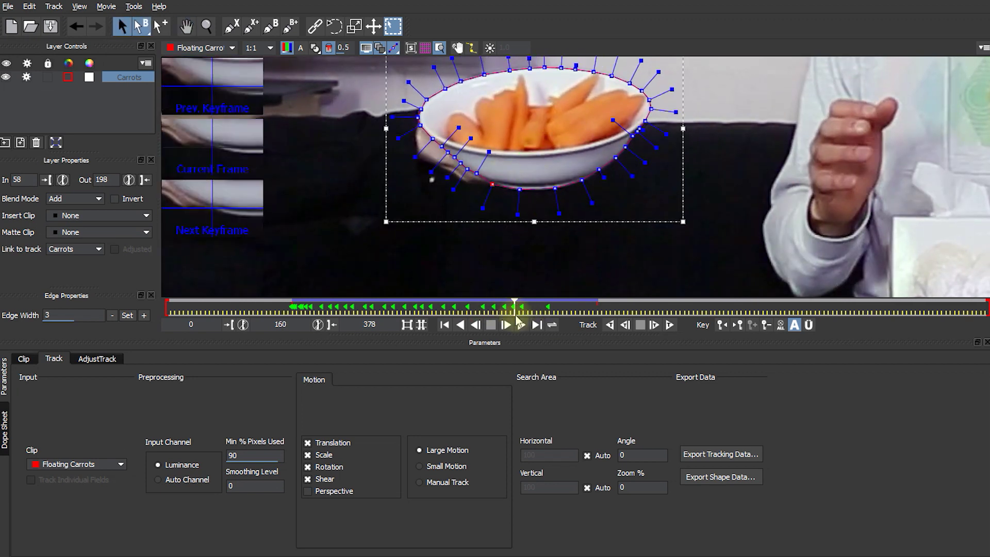
Between frames 164 and 176, reposition the spline so that it follows the bowl.
{"action": "left_click_drag", "start_coordinate": [491, 312], "coordinate": [535, 309]}
{"action": "left_click_drag", "start_coordinate": [530, 210], "coordinate": [519, 239]}
{"action": "left_click", "coordinate": [541, 306]}
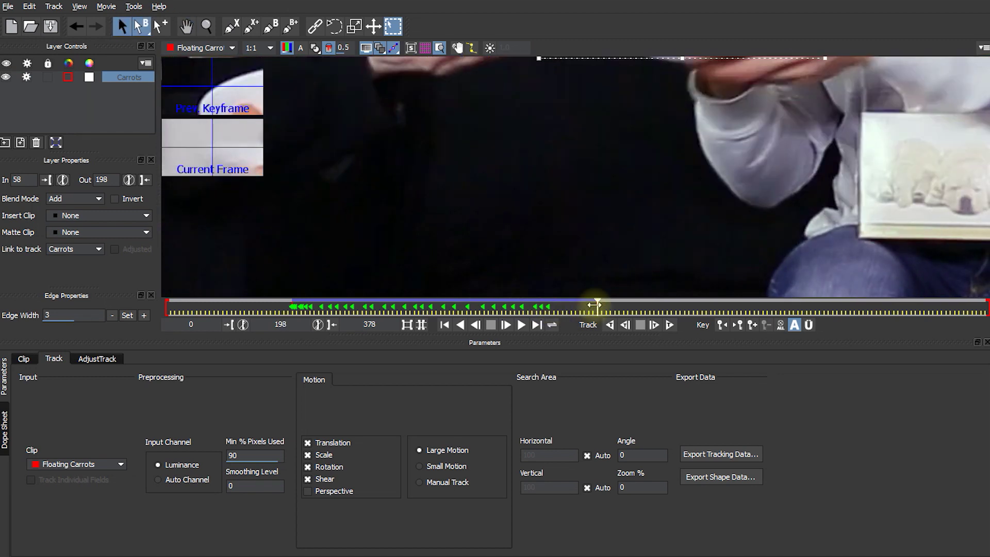
At frame 198, reshape the spline around the bowl held in the hands, adjusting its underside and left rim points.
{"action": "left_click_drag", "start_coordinate": [522, 168], "coordinate": [508, 216]}
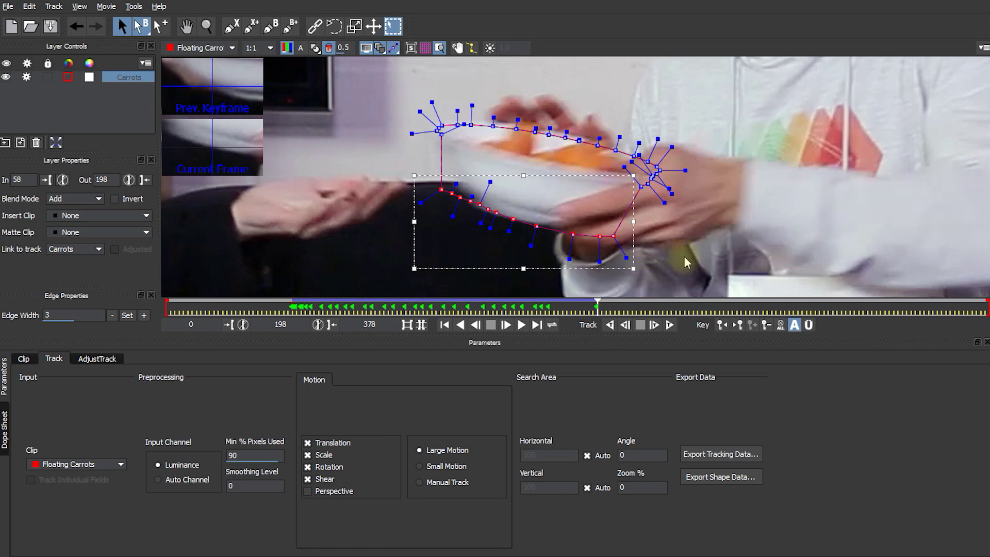
{"action": "left_click", "coordinate": [684, 256]}
{"action": "left_click_drag", "start_coordinate": [614, 236], "coordinate": [620, 202]}
{"action": "left_click_drag", "start_coordinate": [600, 236], "coordinate": [596, 211]}
{"action": "left_click_drag", "start_coordinate": [573, 234], "coordinate": [571, 224]}
{"action": "left_click_drag", "start_coordinate": [442, 189], "coordinate": [455, 178]}
{"action": "left_click_drag", "start_coordinate": [441, 134], "coordinate": [501, 120]}
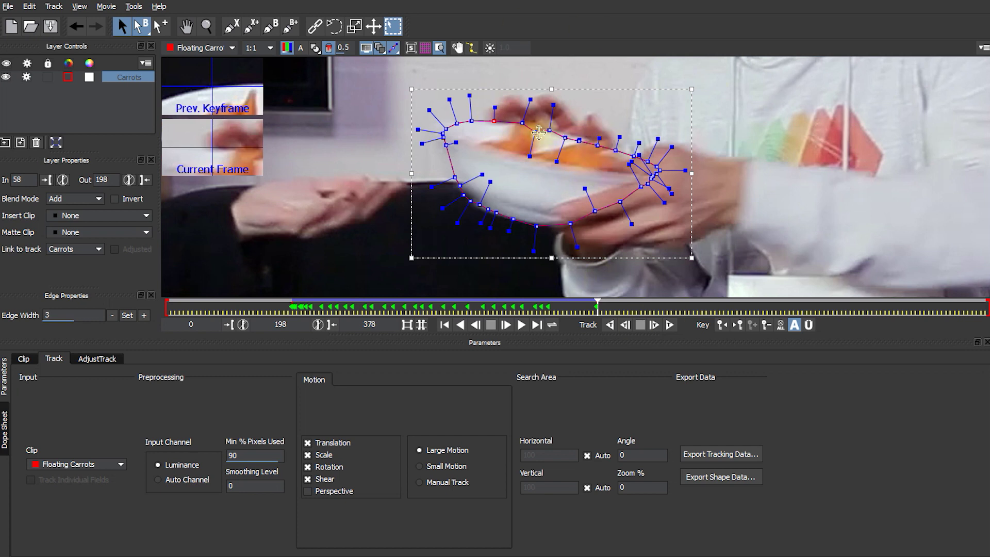
At frame 195, pull the spline's left side and underside points in to the bowl and refine its rim points.
{"action": "left_click_drag", "start_coordinate": [597, 307], "coordinate": [591, 307]}
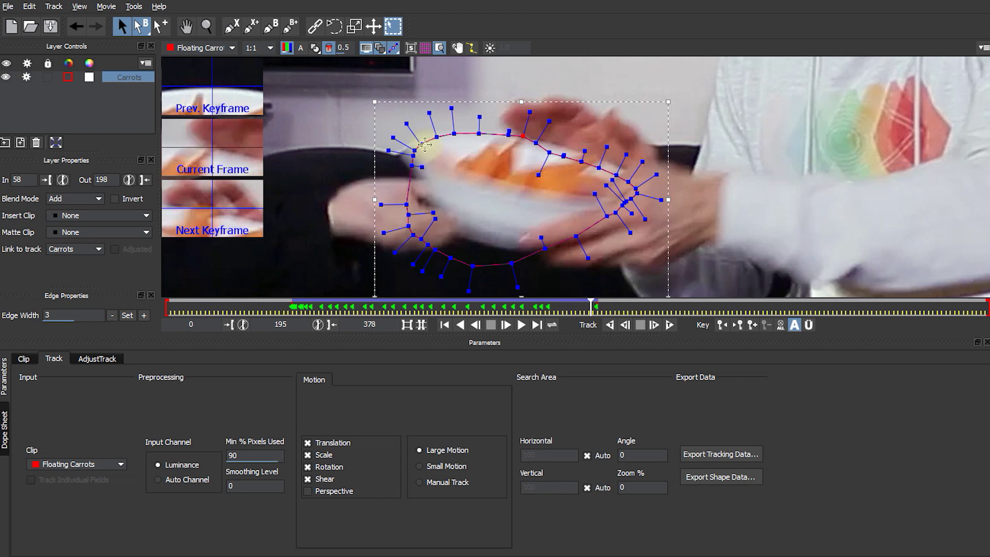
{"action": "left_click_drag", "start_coordinate": [394, 192], "coordinate": [477, 239]}
{"action": "left_click_drag", "start_coordinate": [429, 216], "coordinate": [439, 211]}
{"action": "left_click_drag", "start_coordinate": [413, 155], "coordinate": [407, 157]}
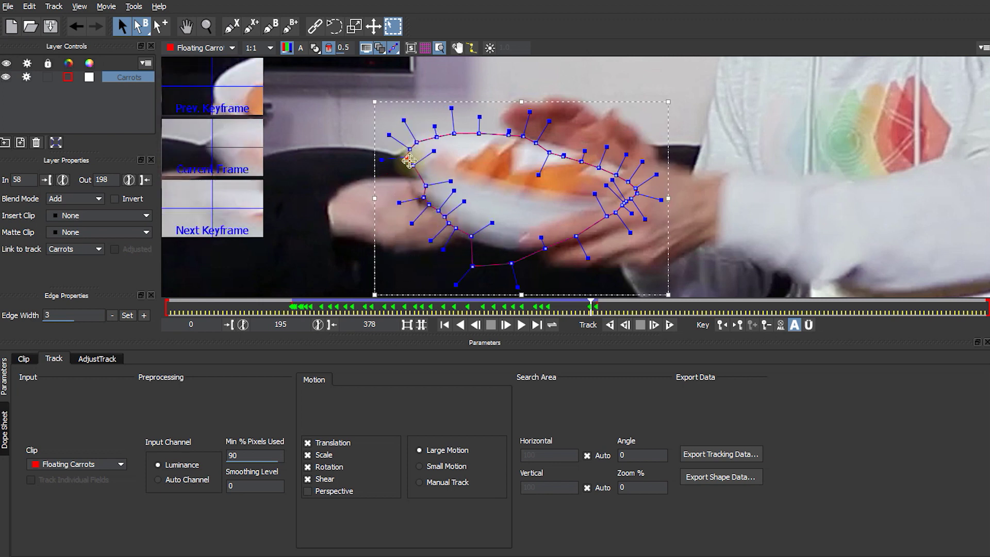
{"action": "left_click_drag", "start_coordinate": [473, 266], "coordinate": [510, 252]}
{"action": "left_click_drag", "start_coordinate": [550, 153], "coordinate": [548, 149]}
{"action": "left_click_drag", "start_coordinate": [406, 156], "coordinate": [402, 160]}
At frame 186, raise the spline's underside points onto the bowl's base and refine the lower-left edge.
{"action": "key", "text": "Left"}
{"action": "key", "text": "Left"}
{"action": "key", "text": "Left"}
{"action": "key", "text": "Left"}
{"action": "key", "text": "Left"}
{"action": "key", "text": "Left"}
{"action": "key", "text": "Left"}
{"action": "key", "text": "Left"}
{"action": "key", "text": "Left"}
{"action": "left_click_drag", "start_coordinate": [565, 221], "coordinate": [722, 82]}
{"action": "left_click_drag", "start_coordinate": [472, 180], "coordinate": [642, 250]}
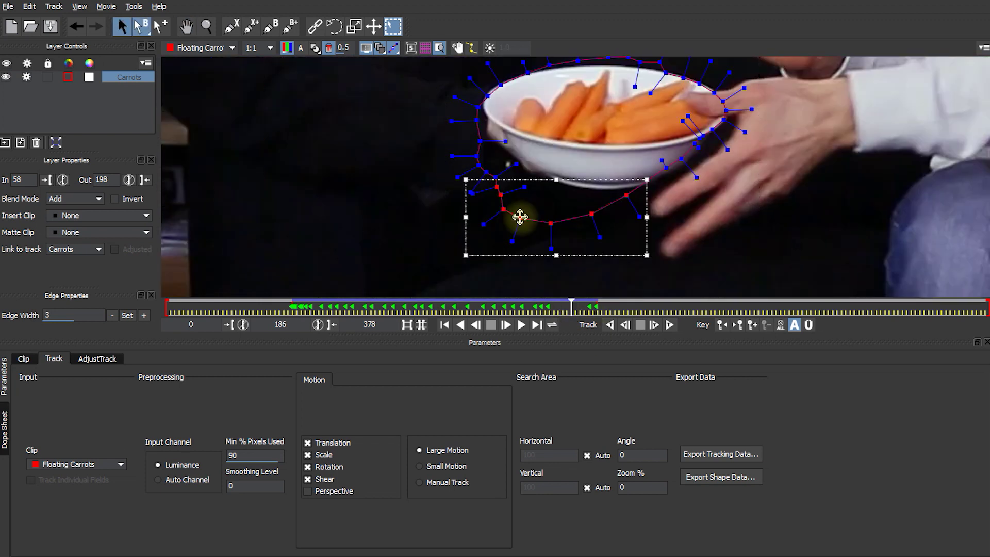
{"action": "left_click_drag", "start_coordinate": [519, 217], "coordinate": [519, 181]}
{"action": "left_click_drag", "start_coordinate": [532, 180], "coordinate": [525, 167]}
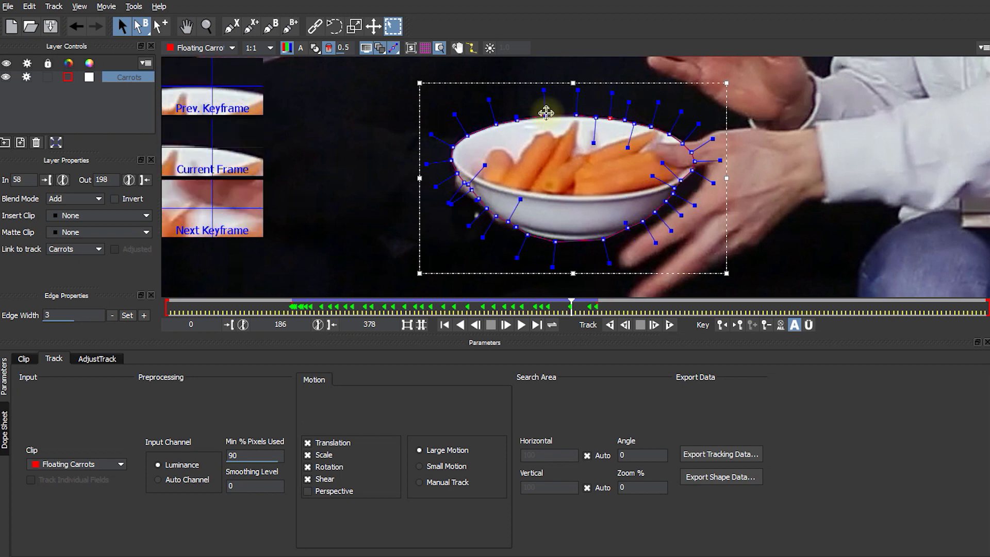
Six frames before frame 186, resize the spline to the bowl and adjust its underside points.
{"action": "key", "text": "Left"}
{"action": "key", "text": "Left"}
{"action": "key", "text": "Left"}
{"action": "key", "text": "Left"}
{"action": "key", "text": "Left"}
{"action": "key", "text": "Left"}
{"action": "left_click_drag", "start_coordinate": [531, 225], "coordinate": [657, 268]}
{"action": "left_click_drag", "start_coordinate": [595, 272], "coordinate": [594, 264]}
{"action": "left_click_drag", "start_coordinate": [658, 219], "coordinate": [444, 265]}
Between frames 186 and 195, fit the spline's lower edge to the bowl and inspect the outline at frame 191.
{"action": "key", "text": "Right"}
{"action": "key", "text": "Right"}
{"action": "key", "text": "Right"}
{"action": "key", "text": "Right"}
{"action": "key", "text": "Right"}
{"action": "key", "text": "Right"}
{"action": "key", "text": "Right"}
{"action": "key", "text": "Right"}
{"action": "key", "text": "Right"}
{"action": "key", "text": "Right"}
{"action": "left_click_drag", "start_coordinate": [525, 230], "coordinate": [524, 217]}
{"action": "left_click_drag", "start_coordinate": [580, 309], "coordinate": [578, 309]}
{"action": "left_click_drag", "start_coordinate": [568, 240], "coordinate": [558, 296]}
{"action": "key", "text": "x"}
{"action": "key", "text": "x"}
{"action": "left_click_drag", "start_coordinate": [555, 247], "coordinate": [645, 199]}
{"action": "key", "text": "z"}
{"action": "left_click_drag", "start_coordinate": [645, 199], "coordinate": [642, 208]}
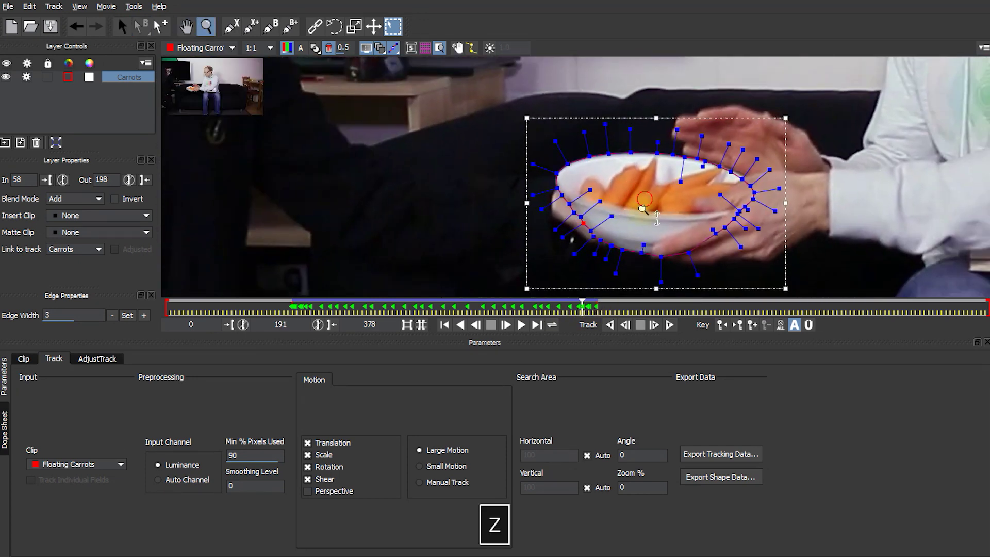
At frame 107, resize the spline vertically to the bowl and adjust its right rim points.
{"action": "left_click_drag", "start_coordinate": [575, 306], "coordinate": [402, 310]}
{"action": "key", "text": "z"}
{"action": "left_click_drag", "start_coordinate": [574, 165], "coordinate": [583, 217]}
{"action": "left_click_drag", "start_coordinate": [403, 311], "coordinate": [399, 309]}
{"action": "key", "text": "z"}
{"action": "left_click_drag", "start_coordinate": [611, 159], "coordinate": [610, 145]}
{"action": "key", "text": "x"}
{"action": "left_click_drag", "start_coordinate": [611, 145], "coordinate": [607, 202]}
{"action": "left_click_drag", "start_coordinate": [590, 282], "coordinate": [590, 277]}
{"action": "left_click_drag", "start_coordinate": [755, 185], "coordinate": [753, 184]}
{"action": "left_click_drag", "start_coordinate": [778, 104], "coordinate": [702, 164]}
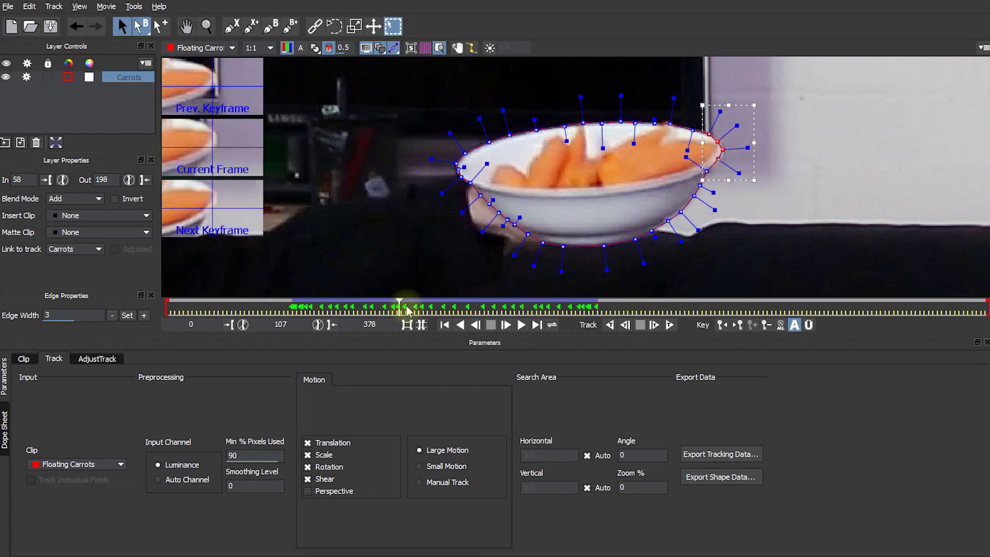
Save the project at frame 66 and scrub to frame 173 to review the full roto.
{"action": "left_click_drag", "start_coordinate": [407, 309], "coordinate": [310, 308]}
{"action": "key", "text": "ctrl+a"}
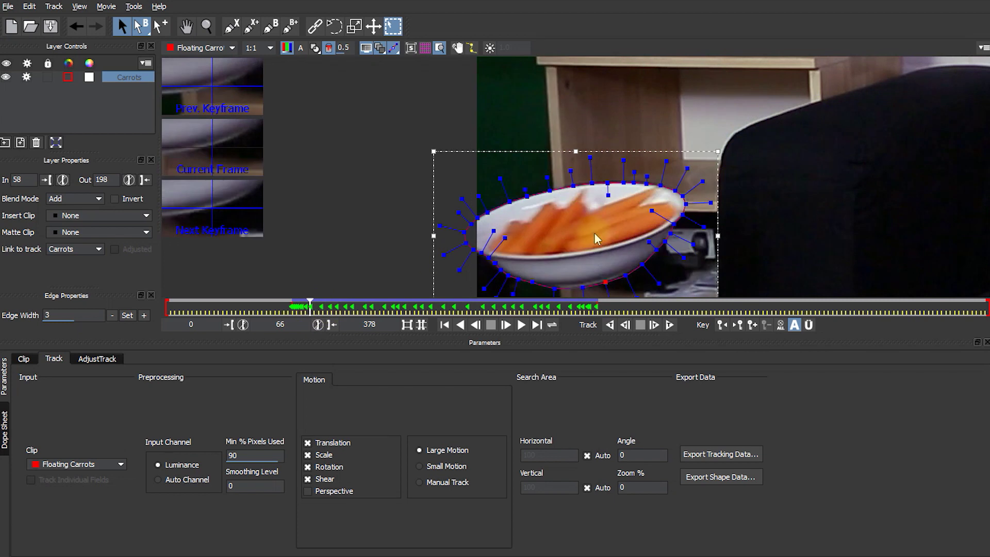
{"action": "key", "text": "f"}
{"action": "key", "text": "ctrl+s"}
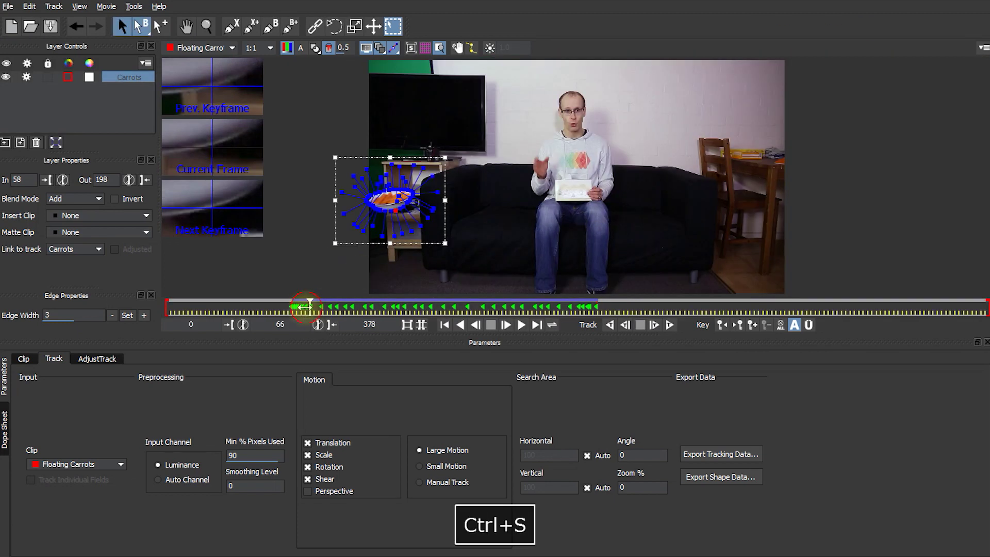
{"action": "left_click_drag", "start_coordinate": [305, 307], "coordinate": [542, 323]}
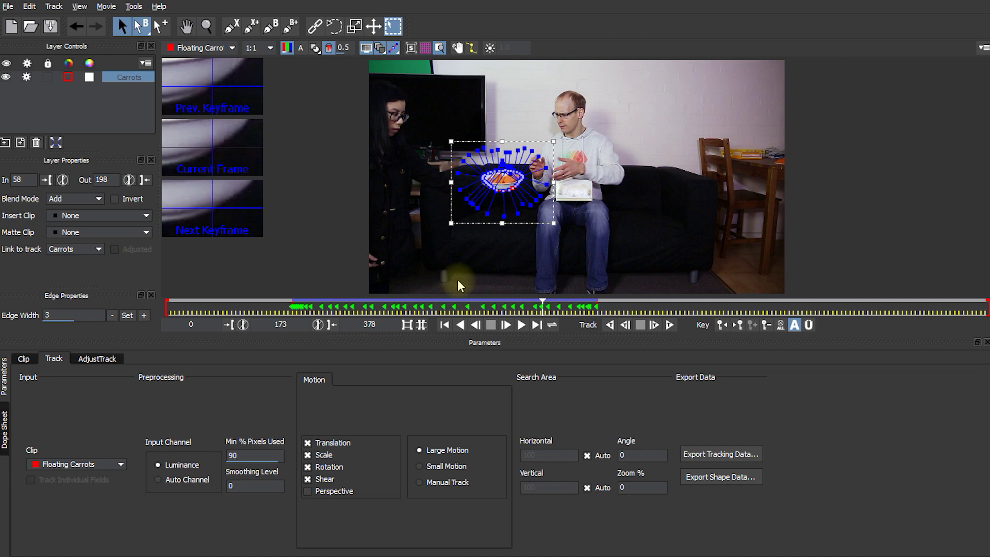
Export the selected Carrots layer's shape as mocha shape data for AE, copying it to the clipboard.
{"action": "left_click", "coordinate": [119, 77]}
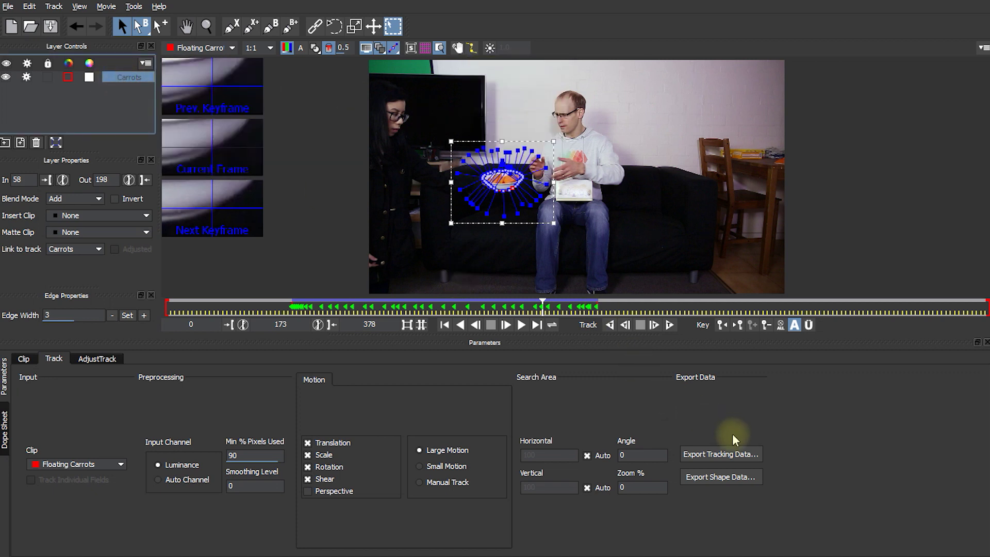
{"action": "left_click", "coordinate": [712, 478]}
{"action": "left_click", "coordinate": [459, 260]}
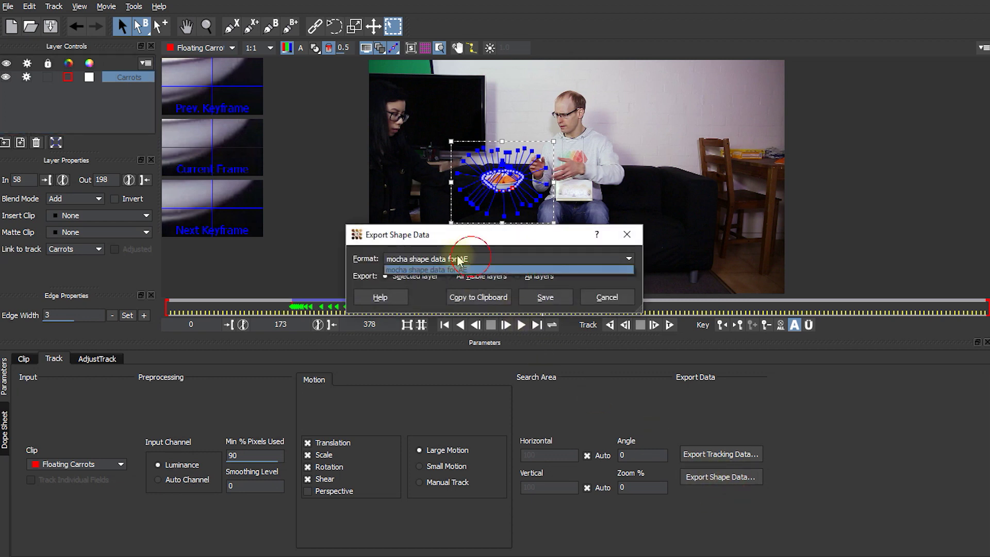
{"action": "left_click", "coordinate": [482, 270]}
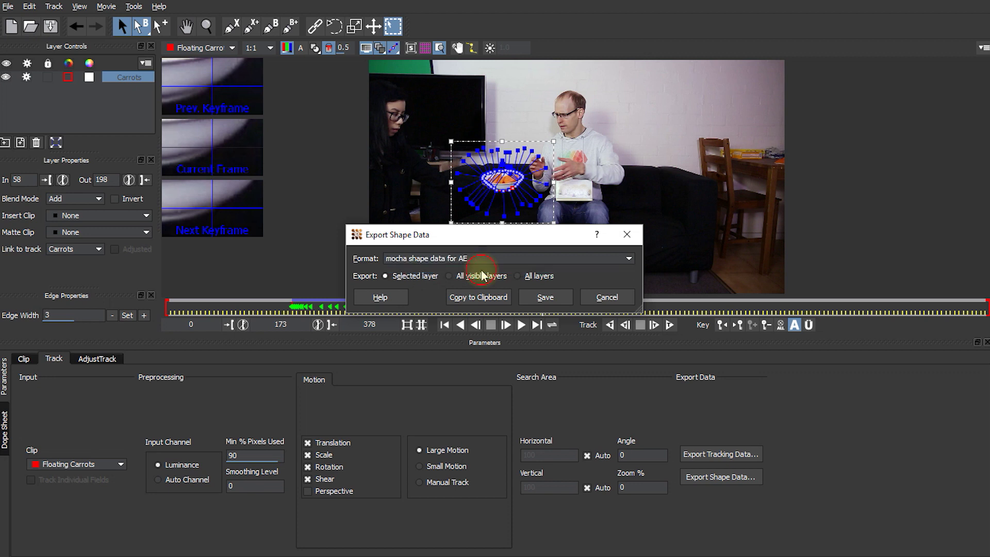
{"action": "left_click", "coordinate": [478, 298]}
Switch to After Effects and paste the mocha mask onto the Floating Carrots layer at 0:00:14:22.
{"action": "left_click", "coordinate": [927, 7]}
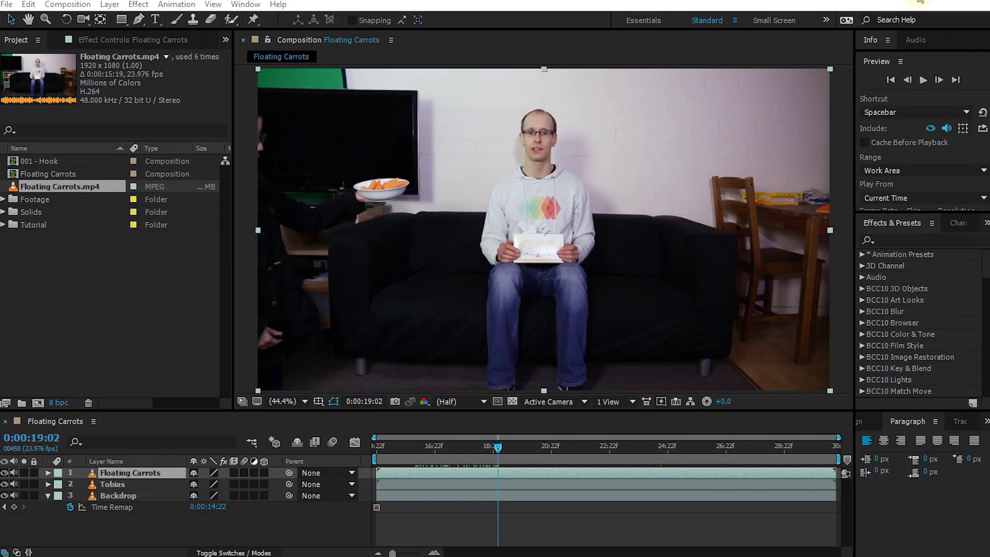
{"action": "left_click", "coordinate": [576, 410]}
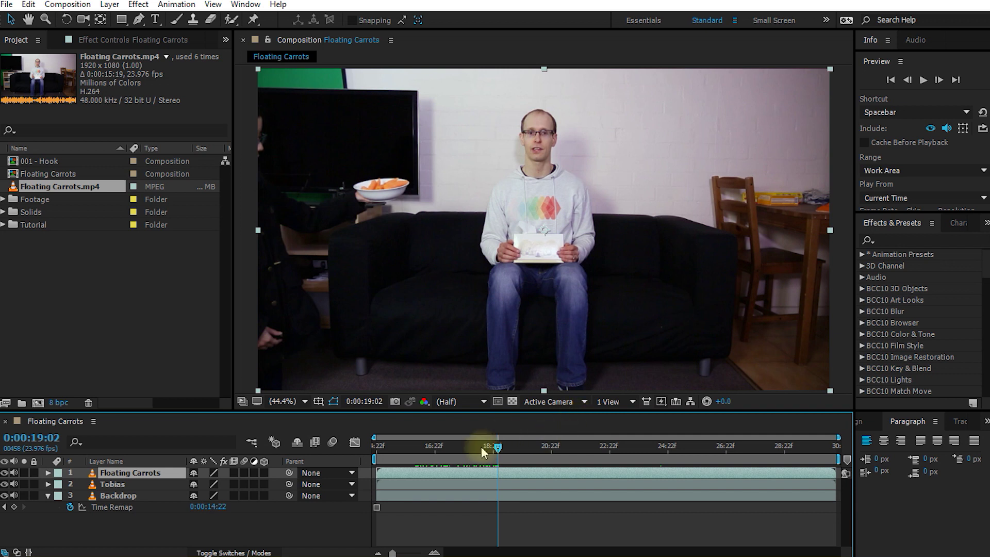
{"action": "left_click_drag", "start_coordinate": [500, 446], "coordinate": [348, 447]}
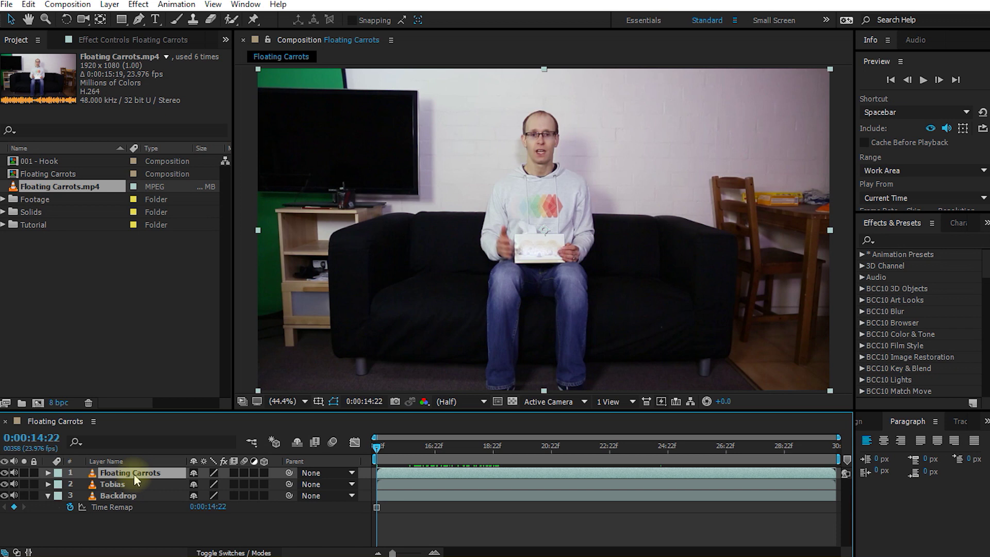
{"action": "left_click", "coordinate": [29, 5]}
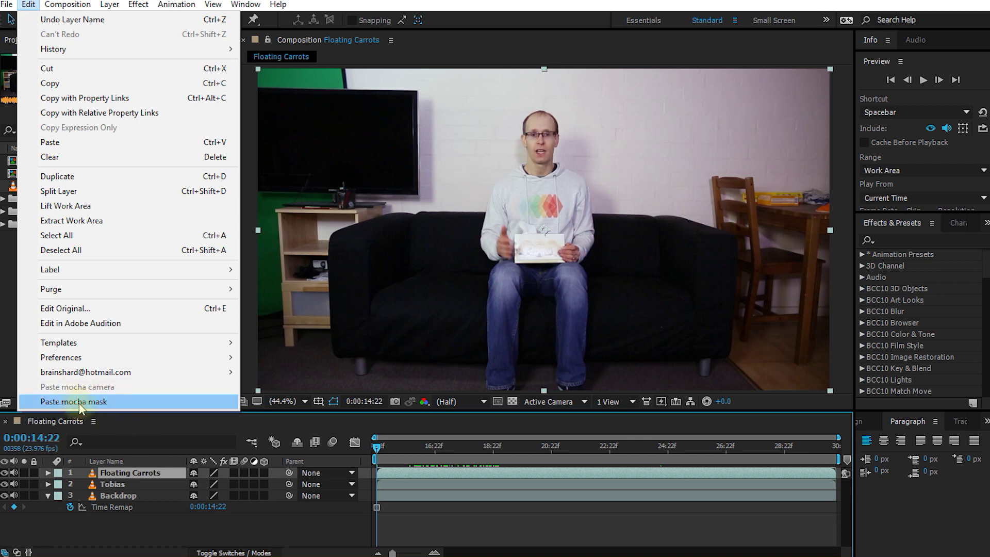
{"action": "left_click", "coordinate": [132, 407]}
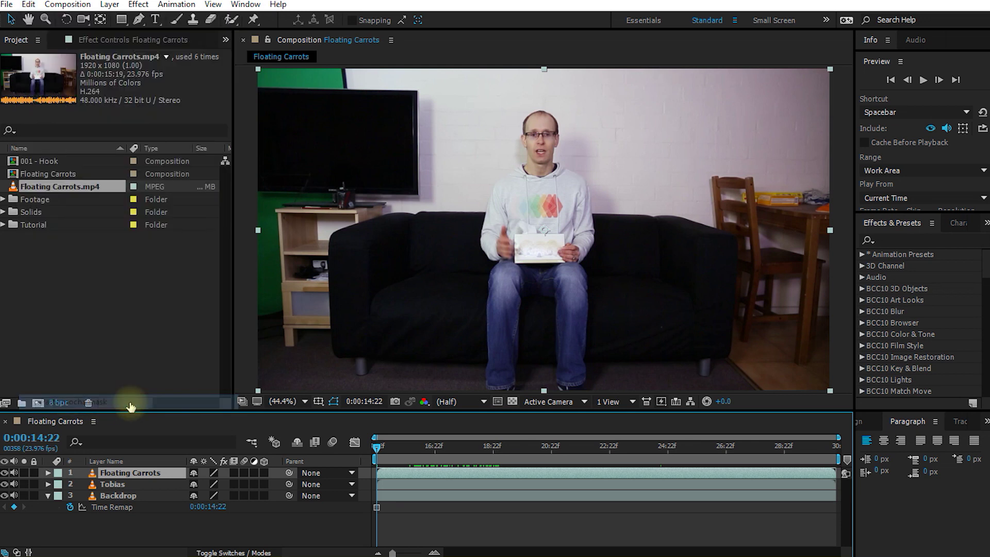
Reveal the Carrots mask on the Floating Carrots layer and select all its Mask Path keyframes.
{"action": "key", "text": "m"}
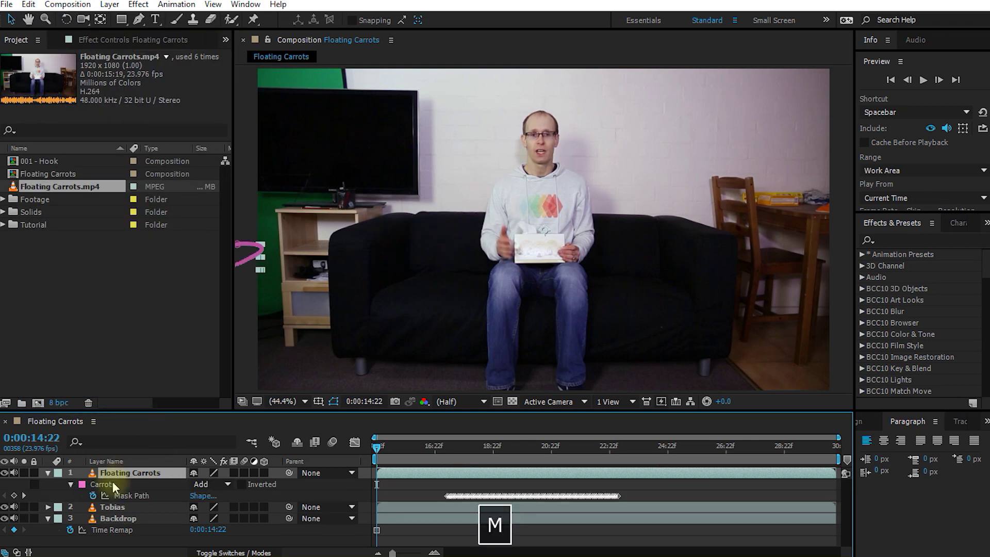
{"action": "left_click", "coordinate": [107, 485]}
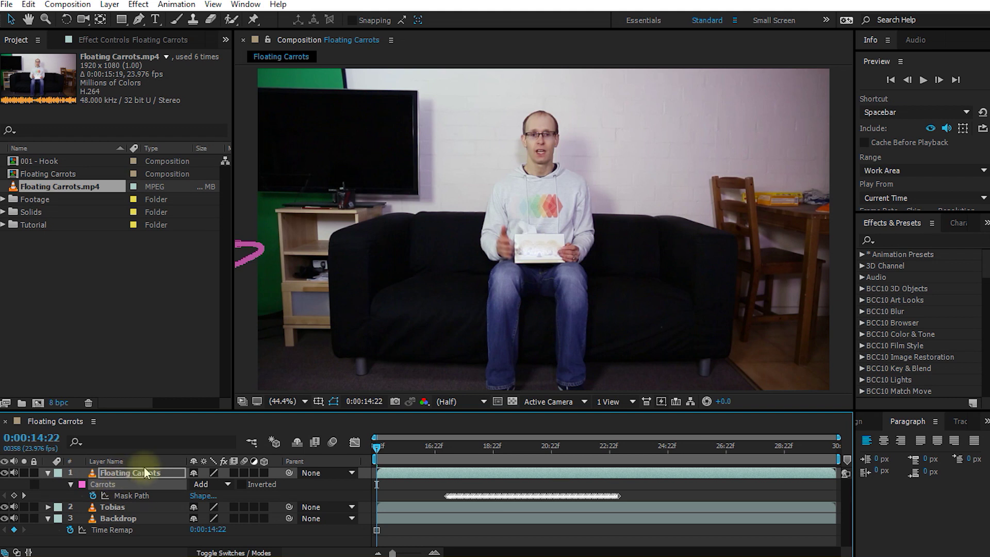
{"action": "left_click_drag", "start_coordinate": [442, 488], "coordinate": [649, 495]}
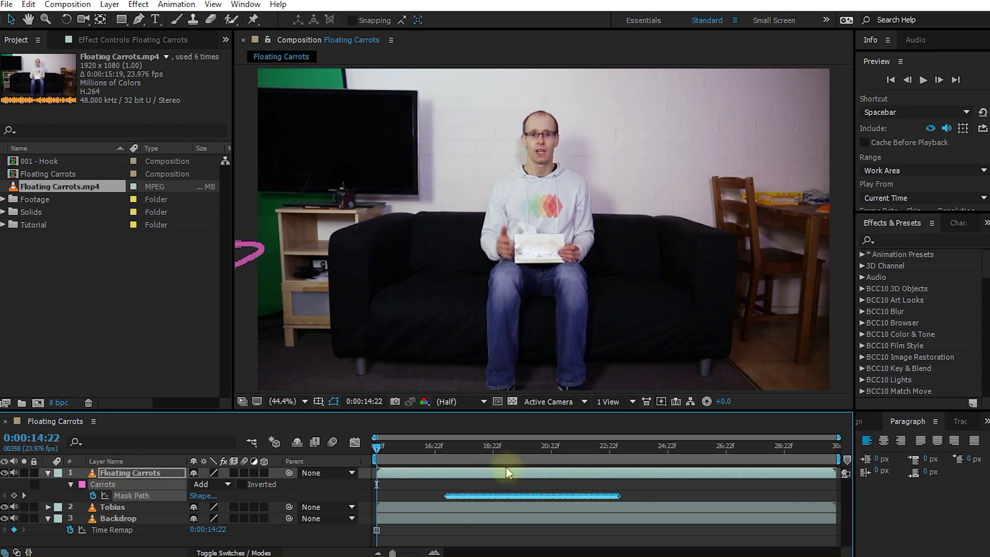
Deselect the mask keyframes, scrub the composition to 0:00:23:02 and inspect the bowl's masked edge up close.
{"action": "left_click", "coordinate": [642, 484]}
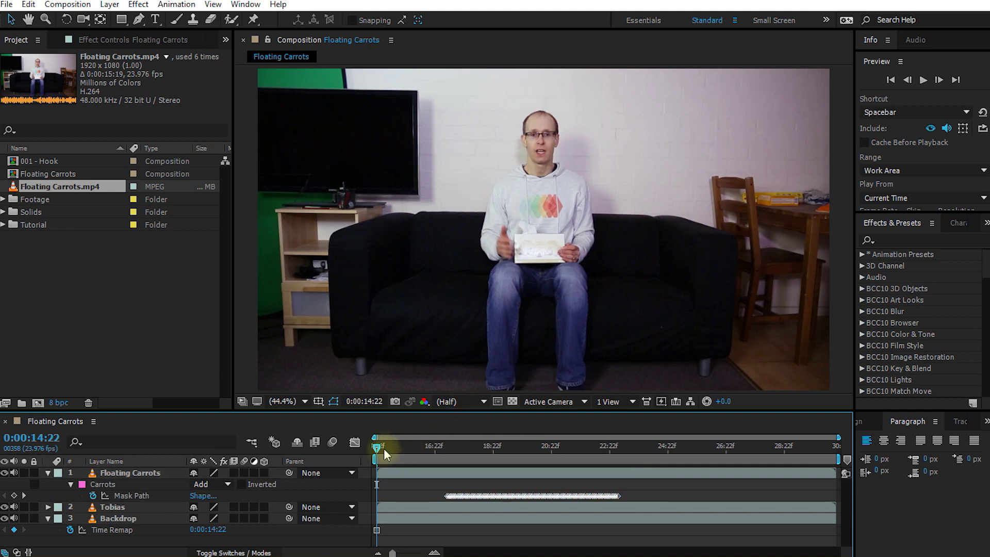
{"action": "left_click_drag", "start_coordinate": [379, 447], "coordinate": [609, 475]}
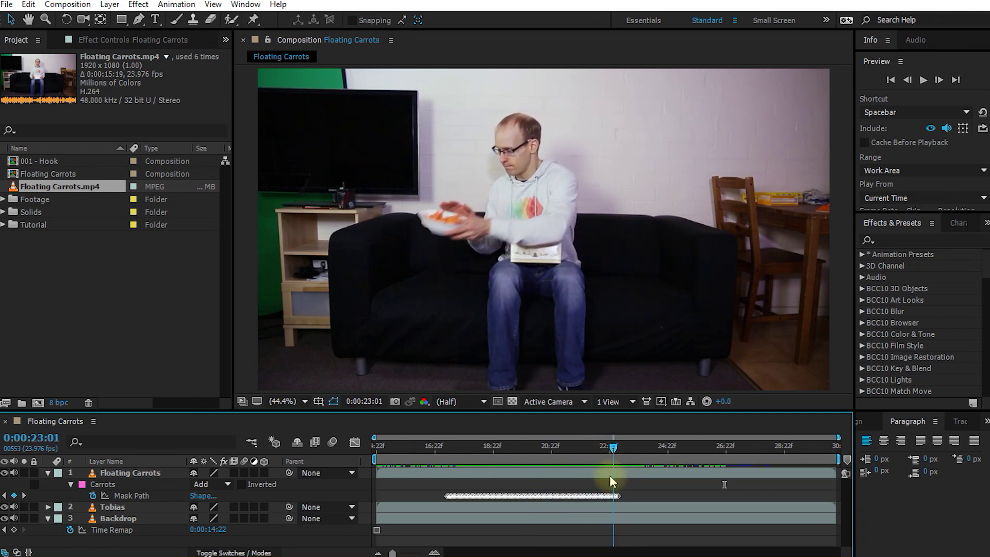
{"action": "key", "text": "Page_Down"}
{"action": "scroll", "coordinate": [443, 228], "scroll_direction": "up", "scroll_amount": 2}
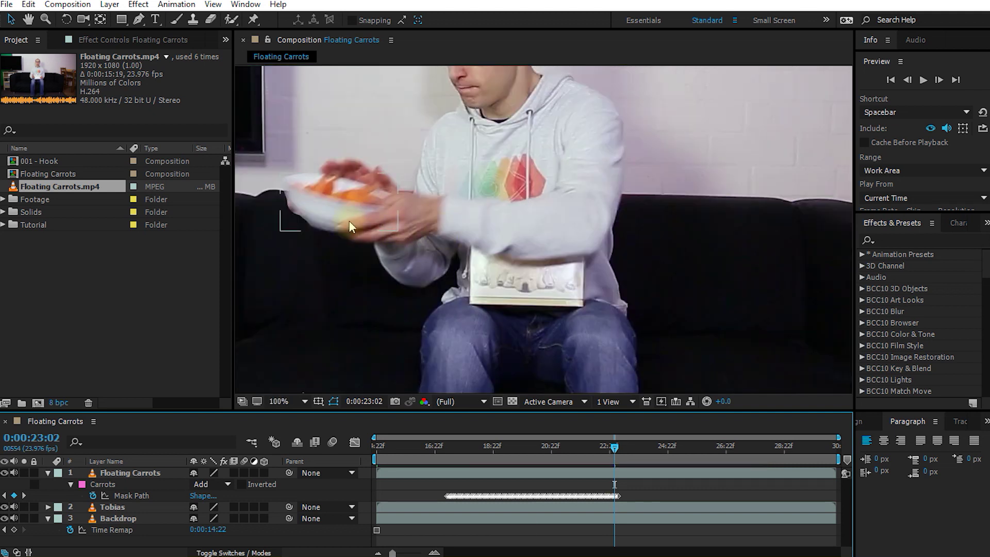
{"action": "left_click_drag", "start_coordinate": [350, 223], "coordinate": [423, 160]}
{"action": "scroll", "coordinate": [615, 291], "scroll_direction": "up", "scroll_amount": 1}
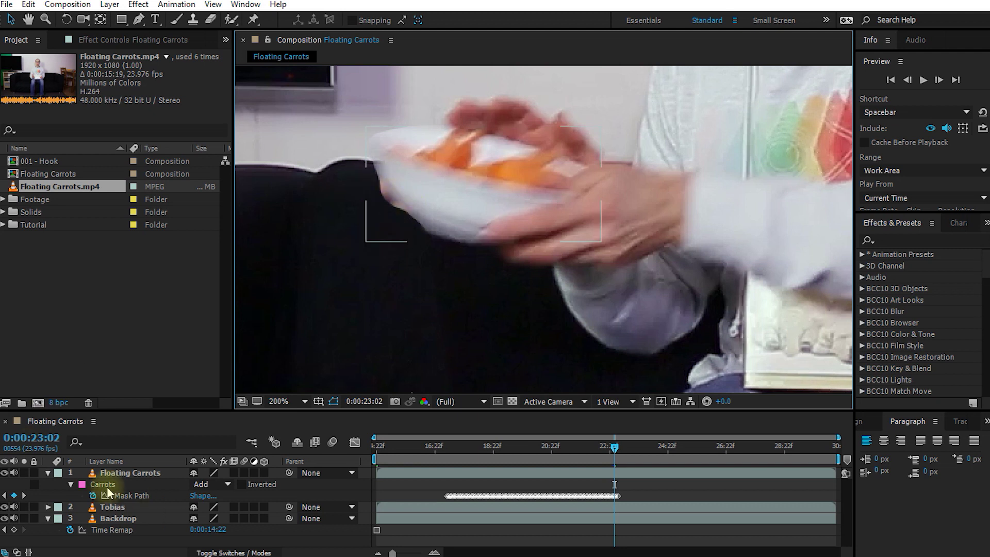
Set the Carrots mask's feather to 1 pixel and enable motion blur for the Floating Carrots layer and the composition.
{"action": "left_click", "coordinate": [78, 482]}
{"action": "left_click", "coordinate": [72, 485]}
{"action": "left_click", "coordinate": [71, 486]}
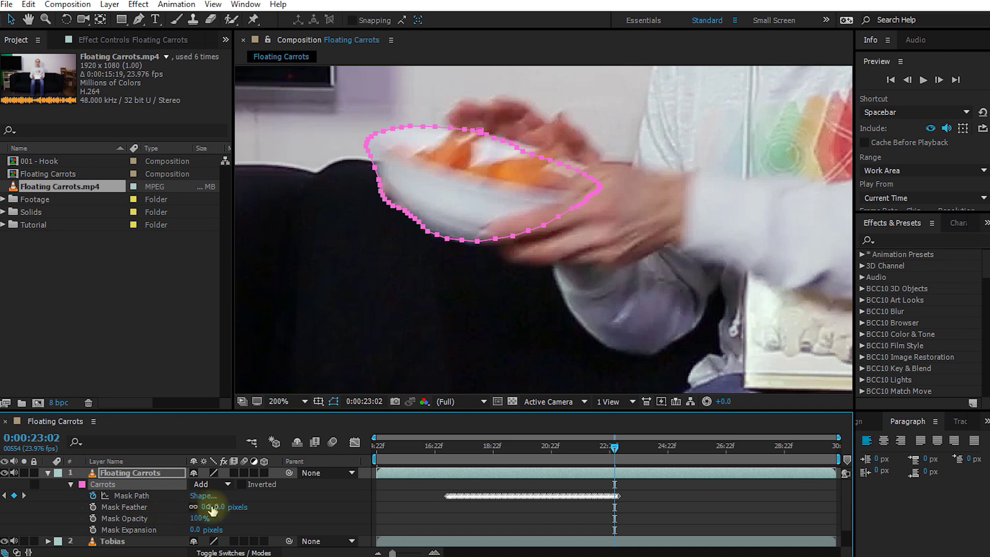
{"action": "type", "text": "1"}
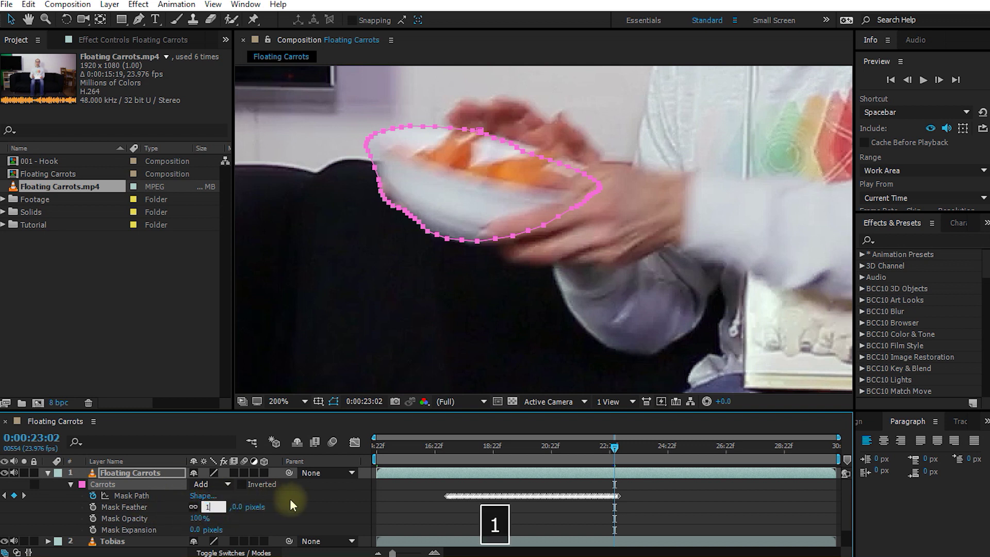
{"action": "left_click", "coordinate": [290, 499]}
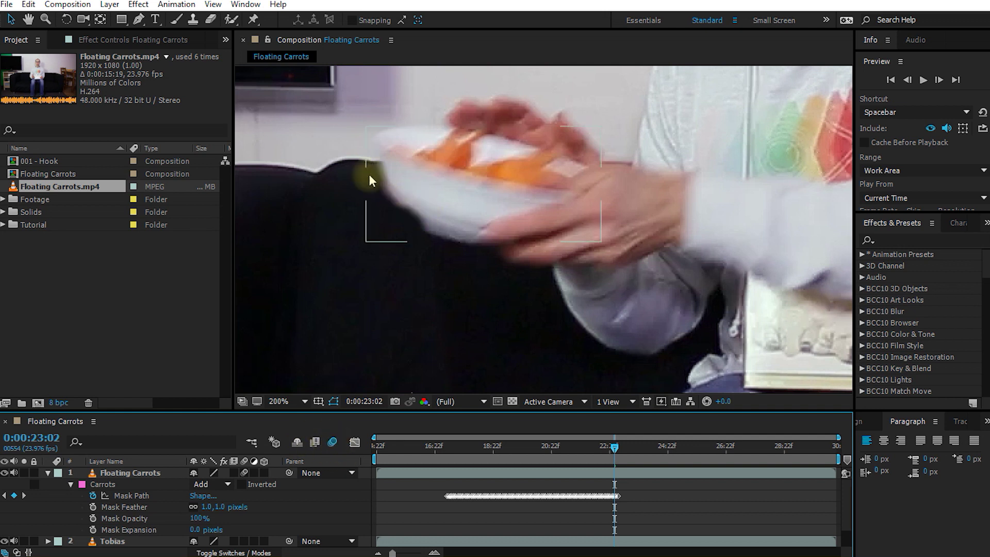
Check the floating bowl at 0:00:22:10 in the full frame and preview the composition from 0:00:14:22.
{"action": "left_click_drag", "start_coordinate": [613, 449], "coordinate": [590, 452]}
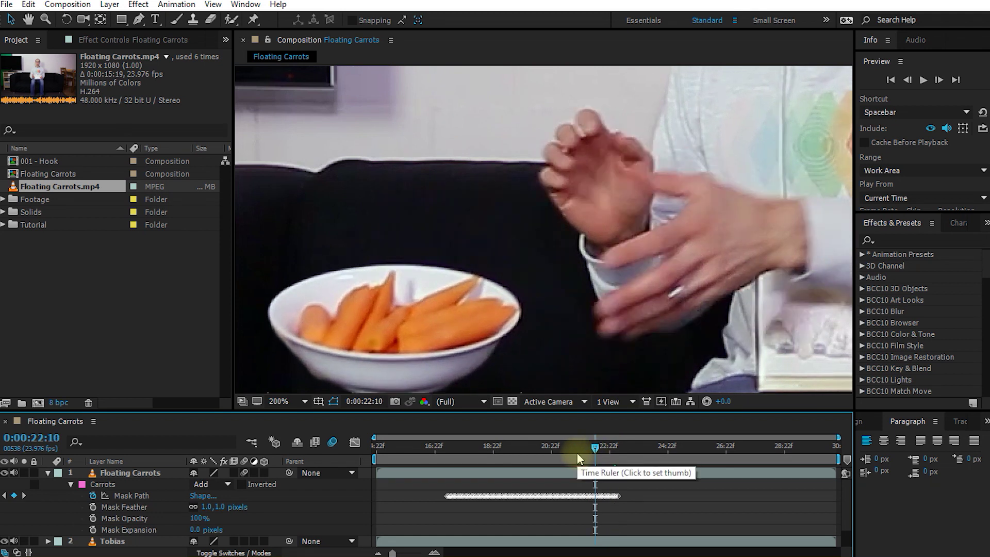
{"action": "key", "text": "alt+slash"}
{"action": "left_click", "coordinate": [595, 449]}
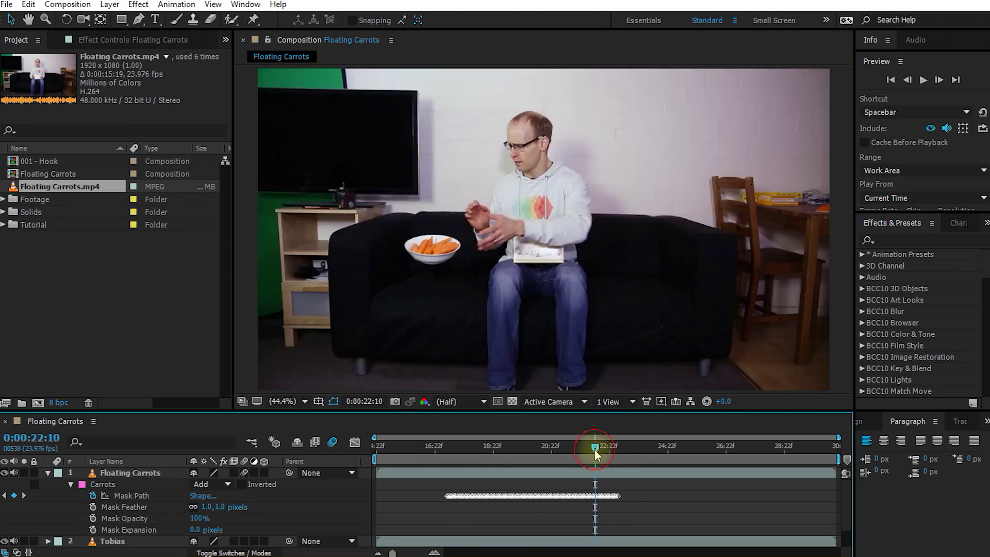
{"action": "left_click_drag", "start_coordinate": [595, 452], "coordinate": [360, 453]}
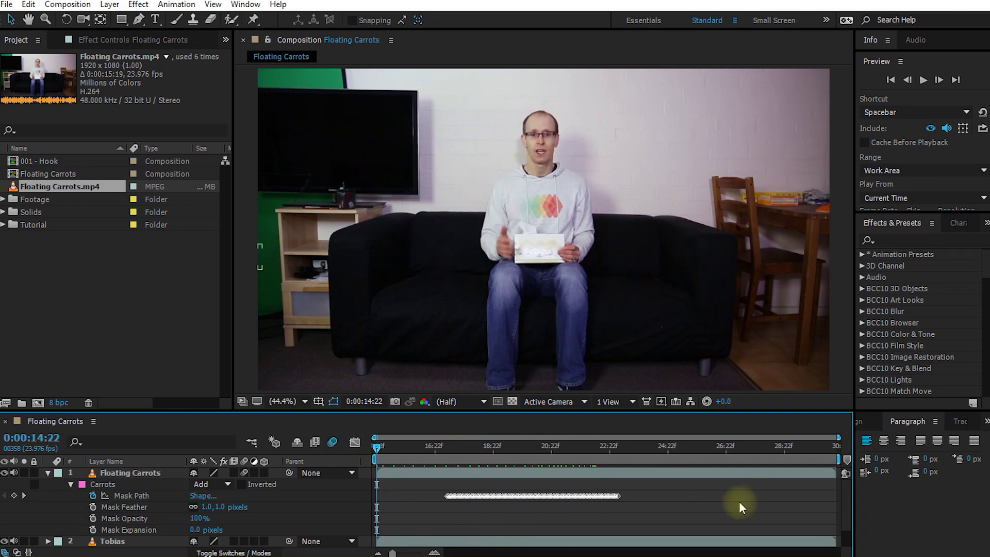
{"action": "key", "text": "space"}
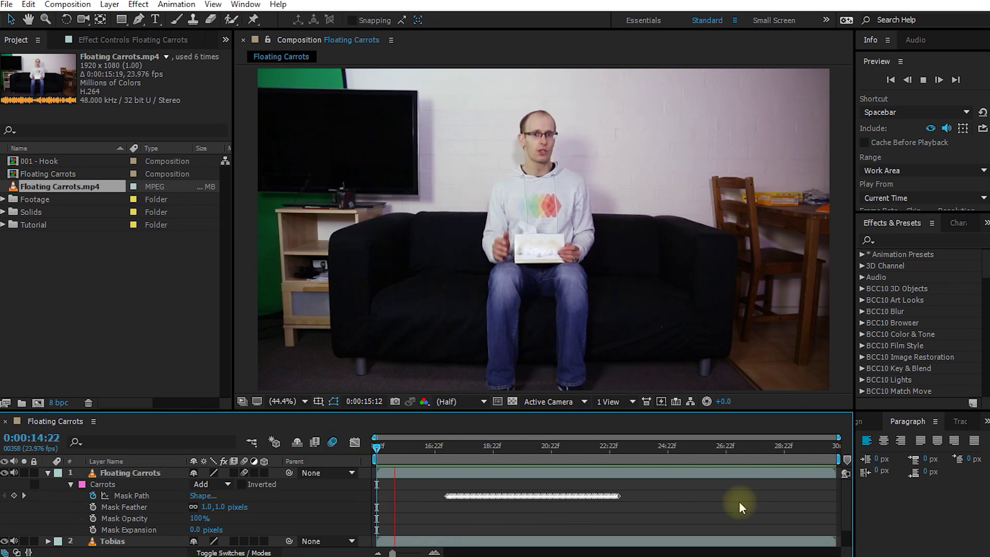